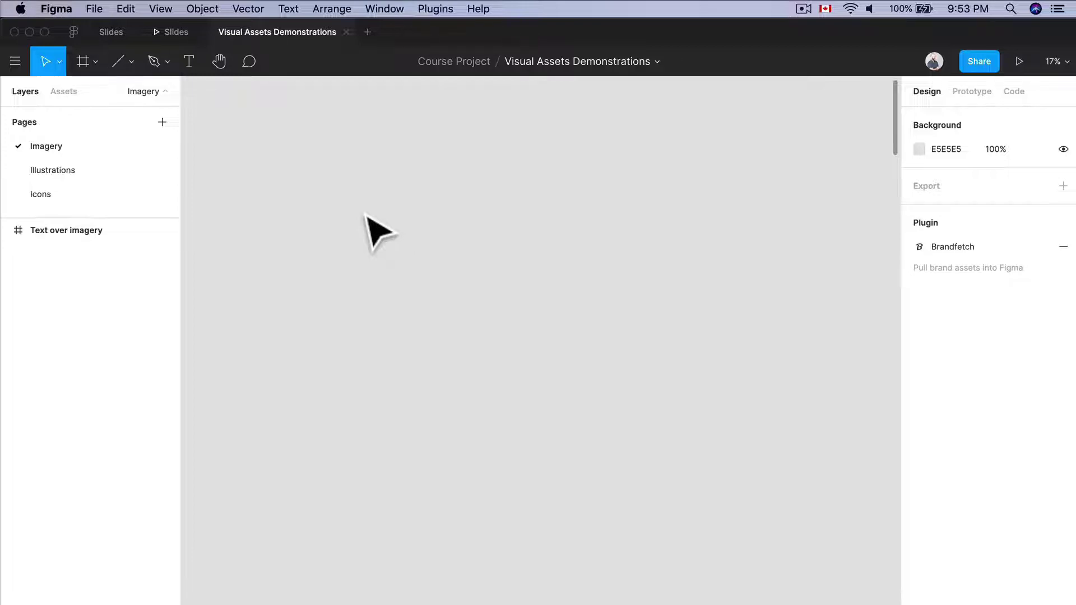
Launch the Unsplash plugin and search its photos for 'Portrait'.
left_click(436, 9)
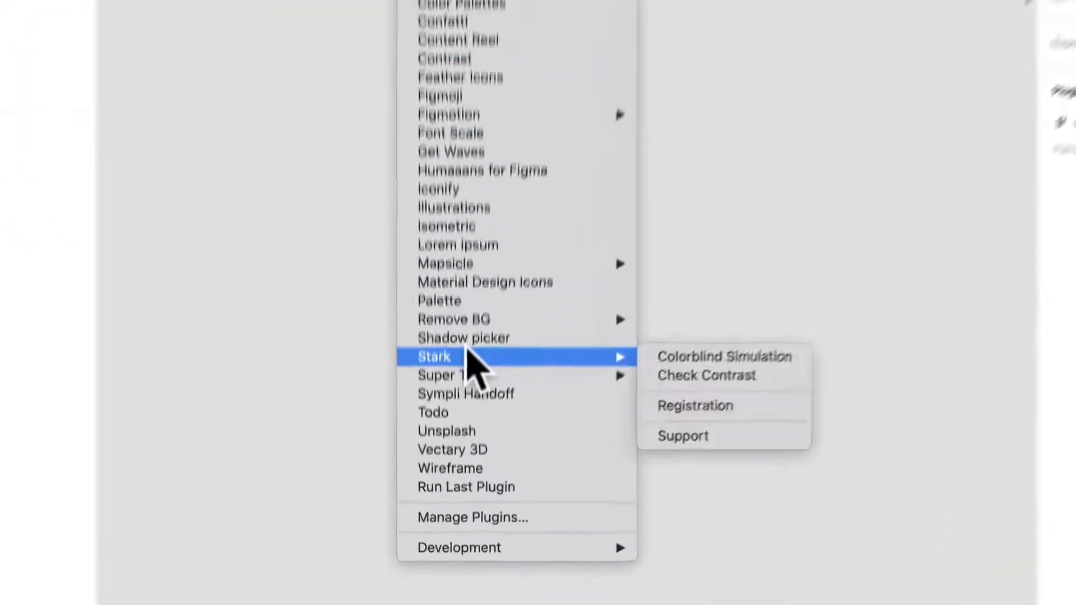
left_click(506, 414)
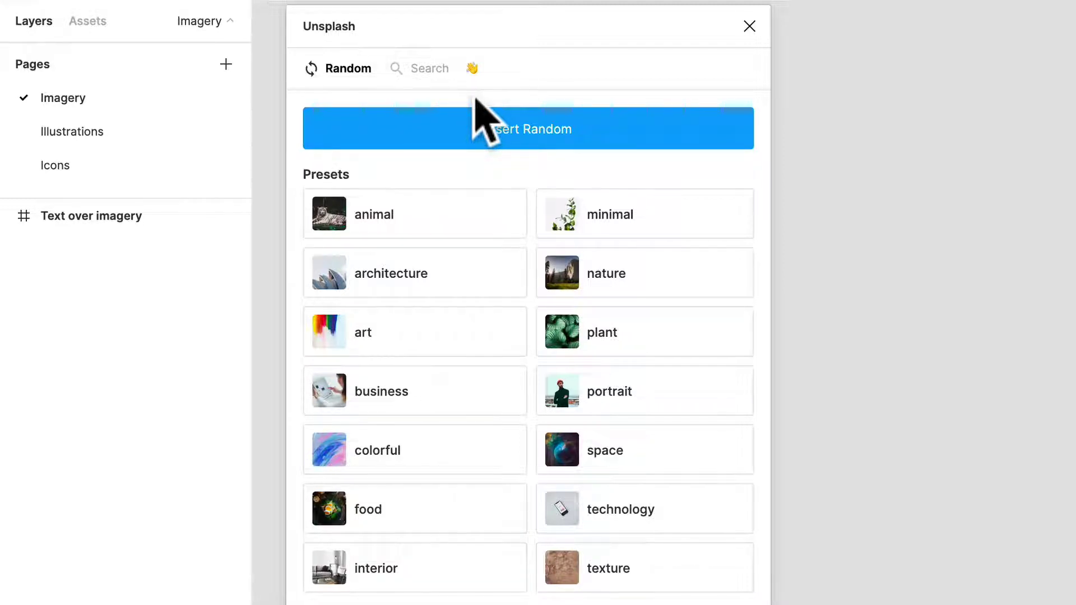
left_click(446, 71)
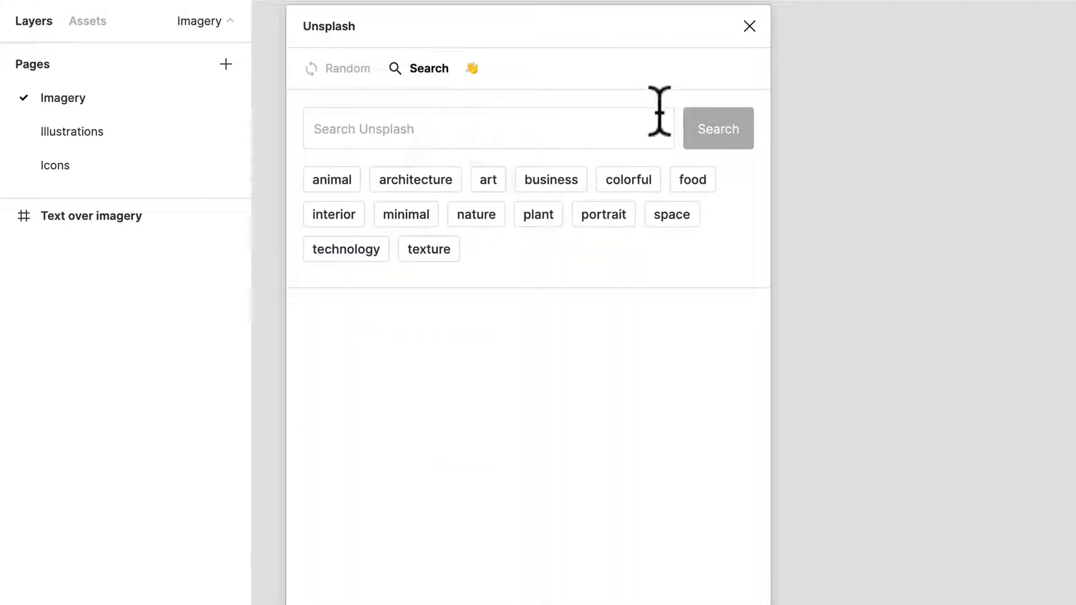
left_click(625, 115)
type("Portrait")
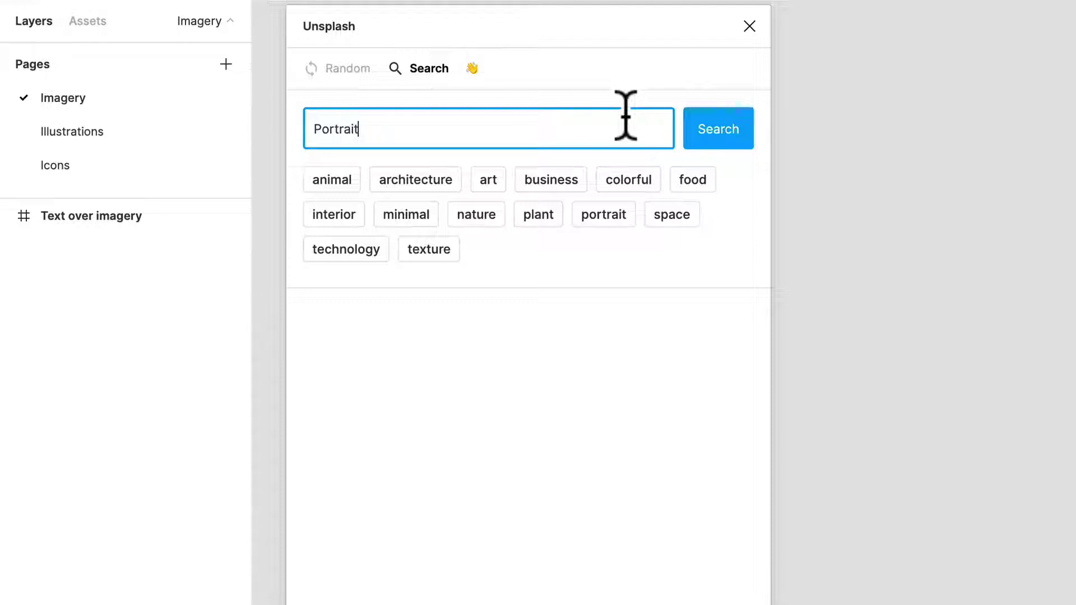
key("Return")
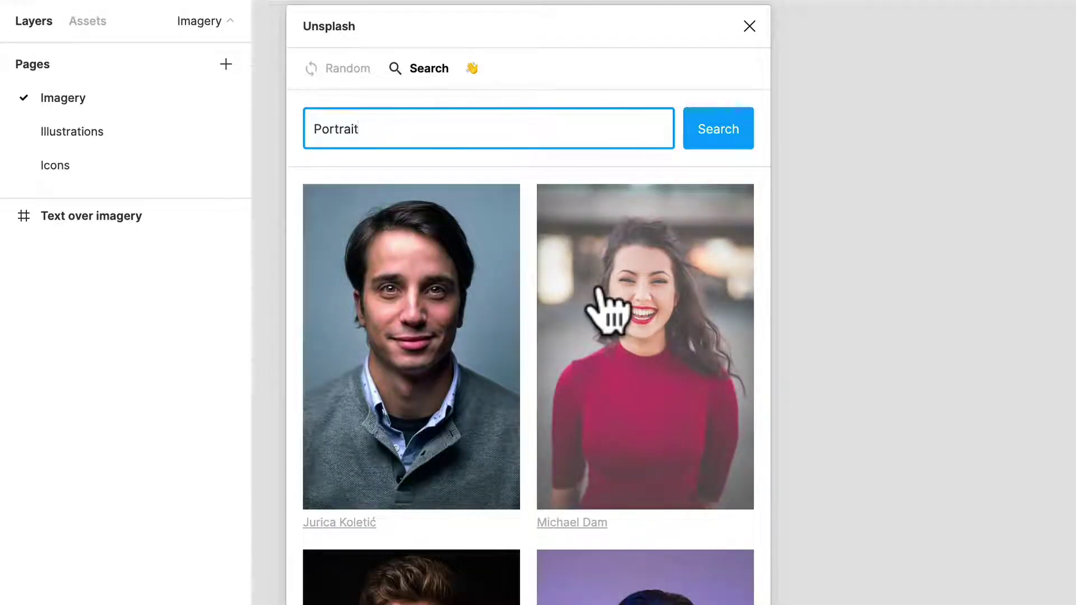
Insert the purple-lit portrait onto the Imagery canvas, close Unsplash, and move the photo up-left.
scroll(599, 289, "down", 5)
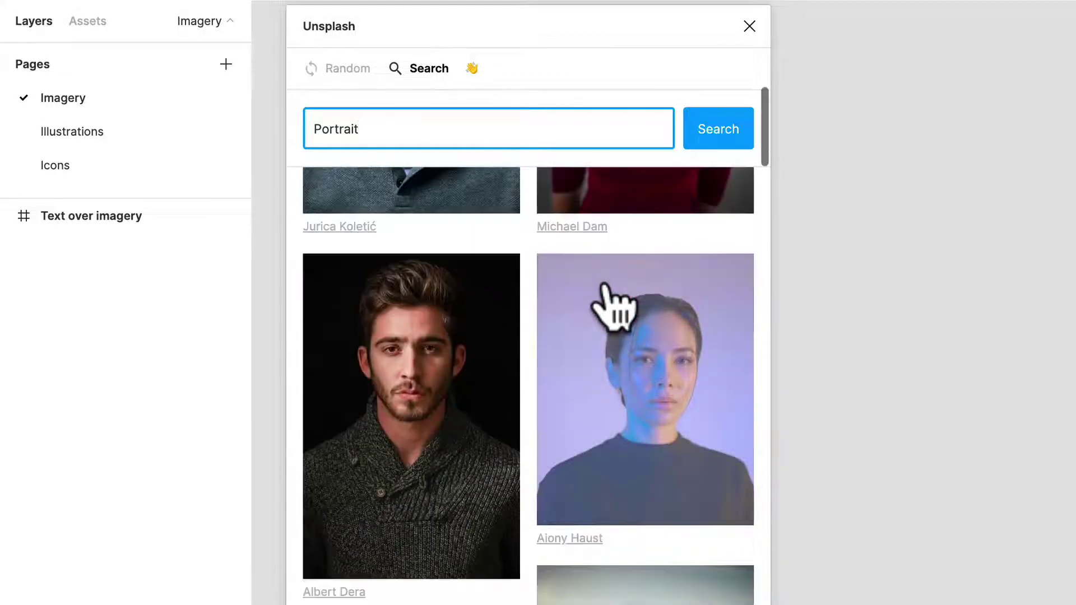
scroll(602, 286, "up", 5)
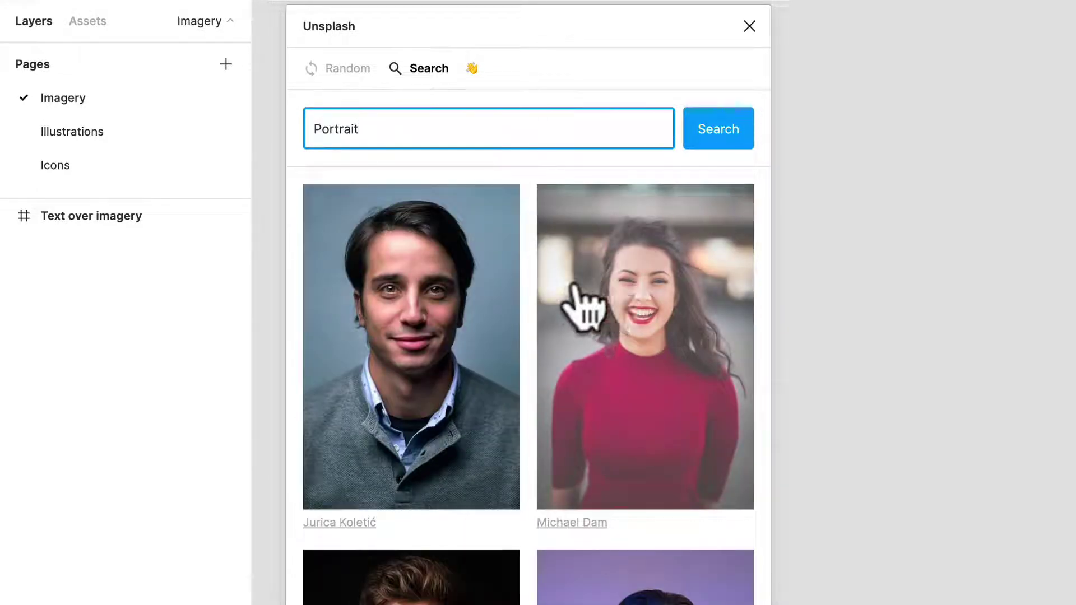
scroll(580, 305, "down", 7)
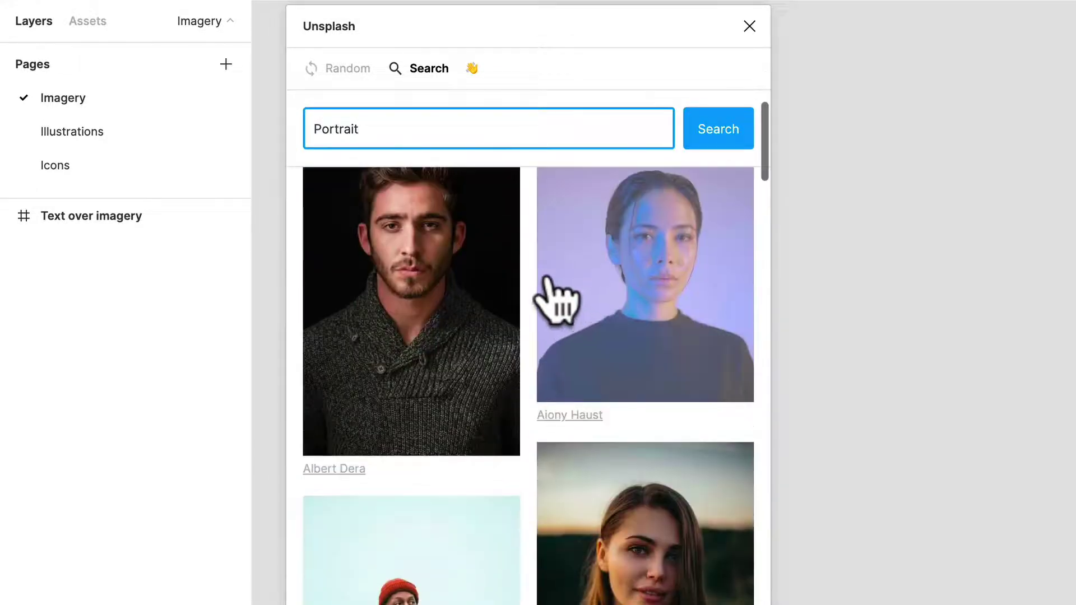
scroll(617, 336, "up", 2)
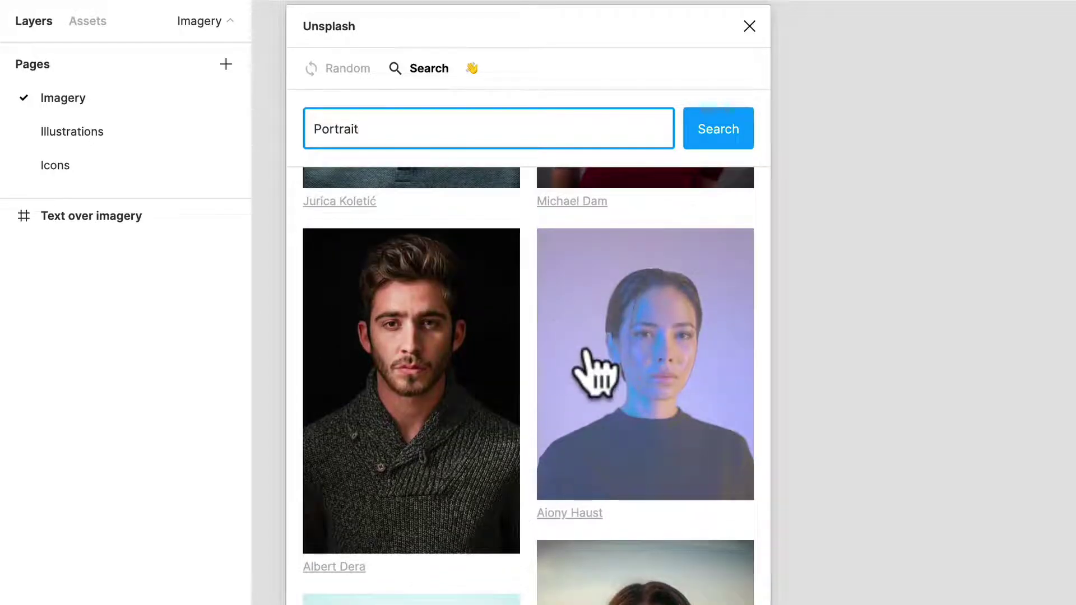
left_click_drag(583, 337, 867, 293)
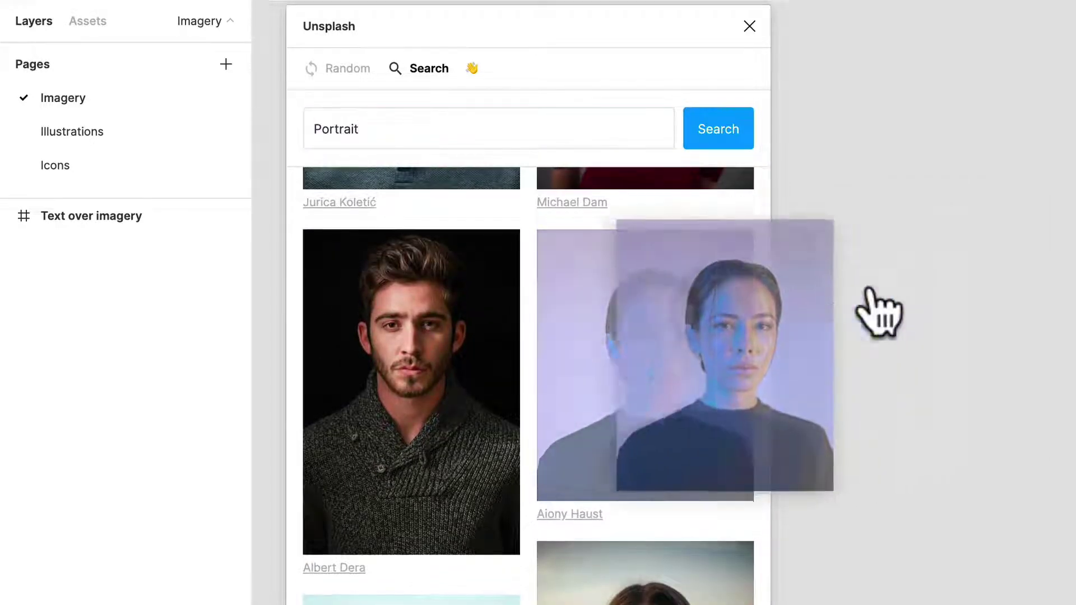
left_click(687, 319)
scroll(680, 318, "down", 1)
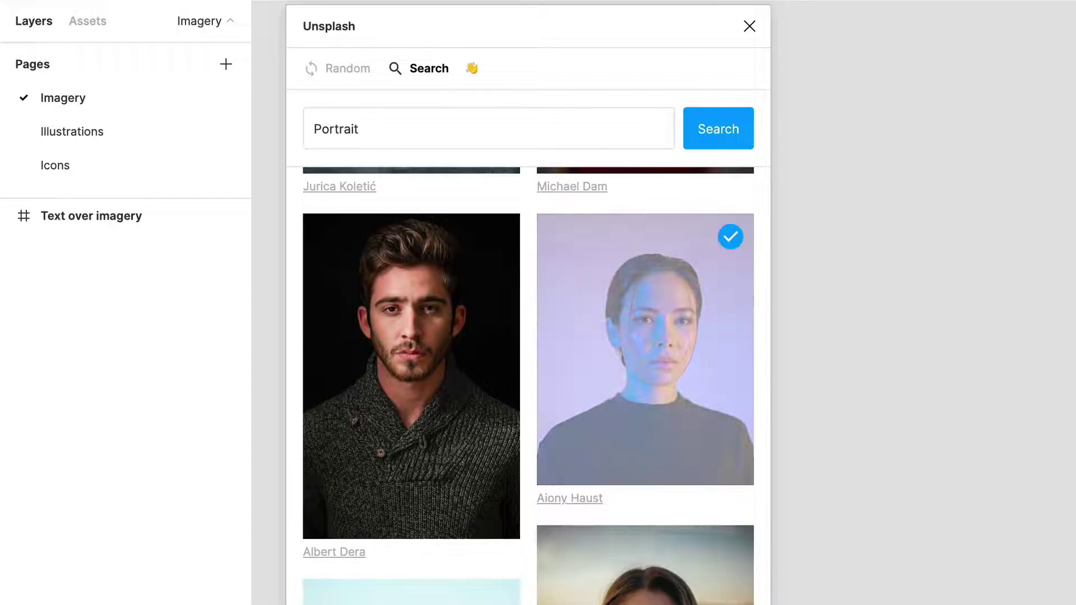
left_click(749, 26)
left_click_drag(744, 462, 666, 345)
Rename the placed photo layer to 'Portrait'.
left_click(751, 336)
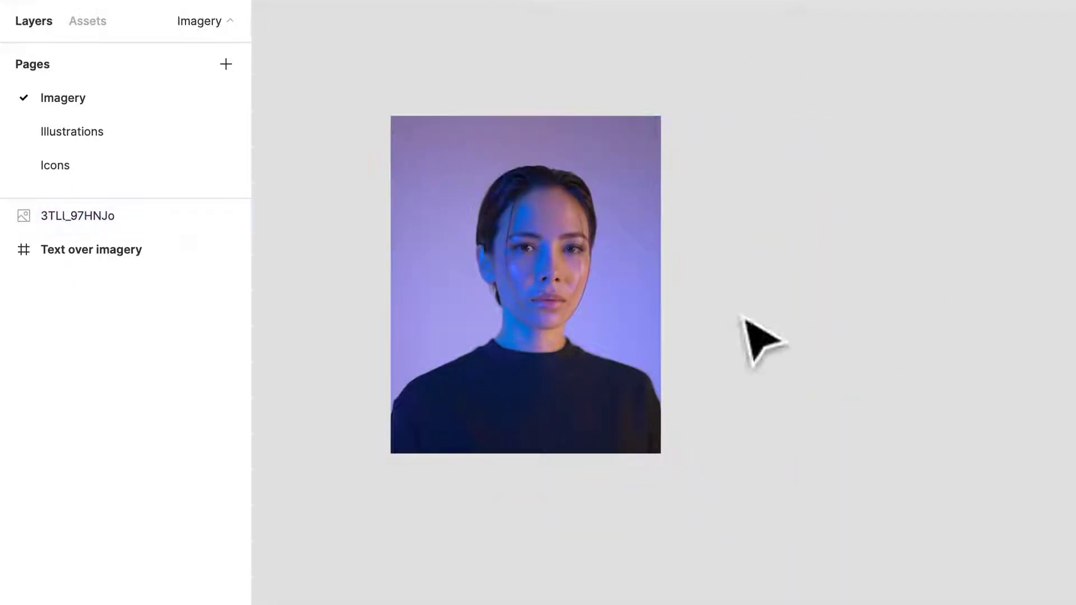
left_click(588, 327)
key("ctrl+r")
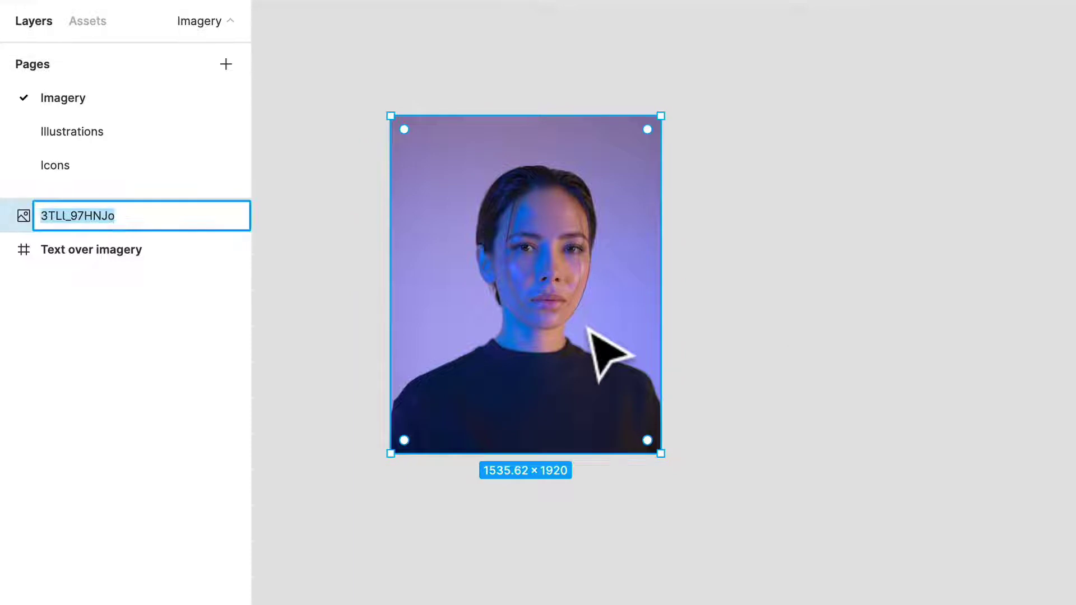
type("Portrait")
key("Return")
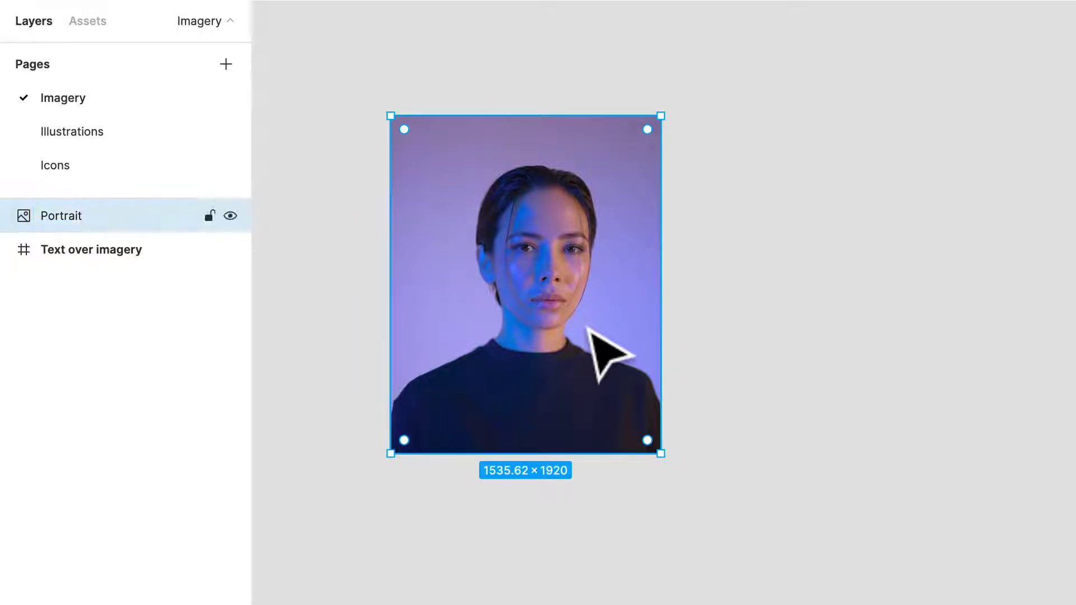
left_click(944, 344)
scroll(823, 293, "up", 3)
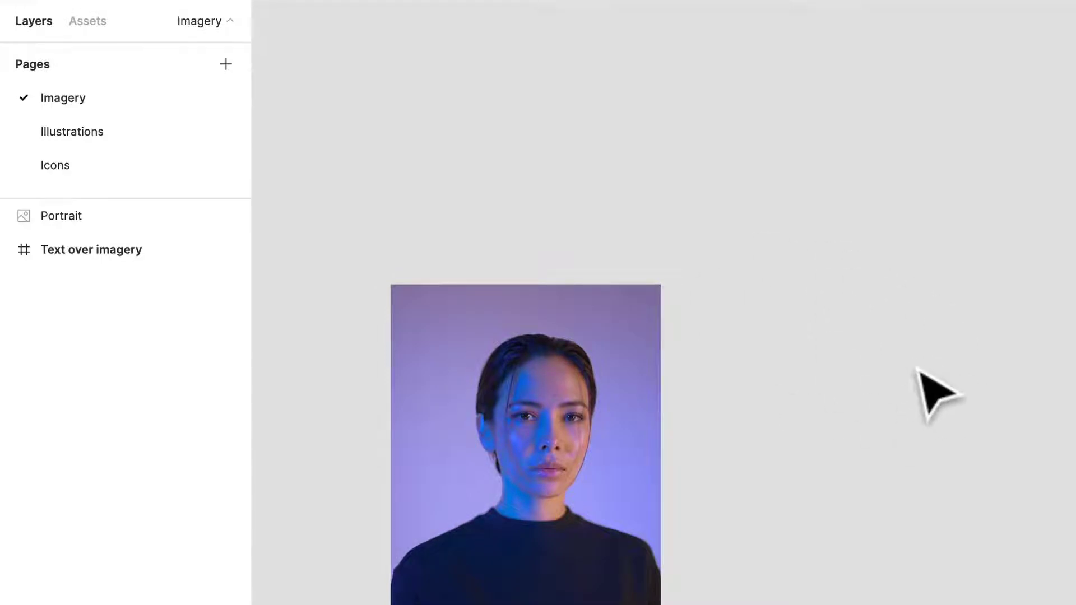
Draw a new frame beside the photo and place Portrait inside it at 1180 × 1476.
key("f")
mouse_move(709, 74)
left_mouse_down()
mouse_move(990, 367)
mouse_move(1072, 406)
mouse_move(1072, 392)
left_mouse_up()
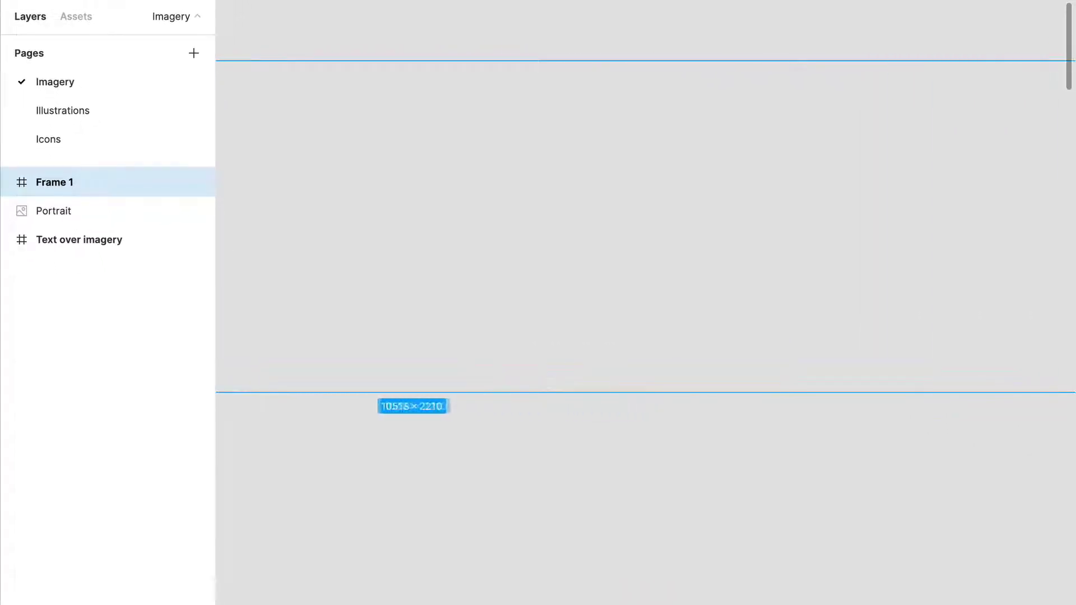
scroll(711, 350, "left", 10)
scroll(712, 342, "right", 10)
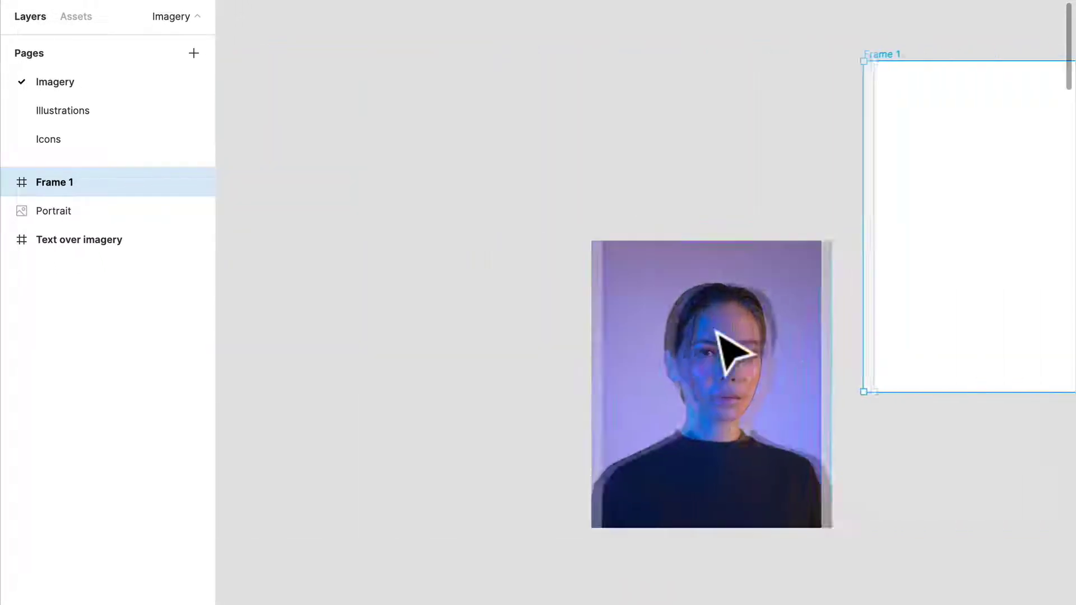
left_click_drag(510, 372, 831, 218)
left_click_drag(872, 82, 843, 122)
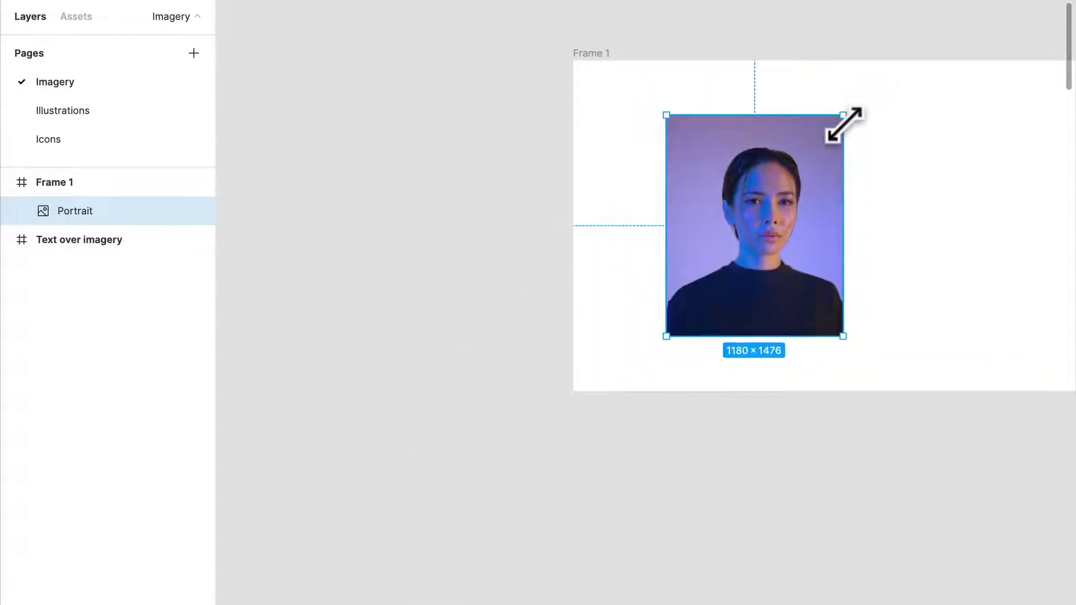
scroll(855, 163, "left", 5)
Rename the frame to 'Demo' and reselect the Portrait image.
left_click(77, 183)
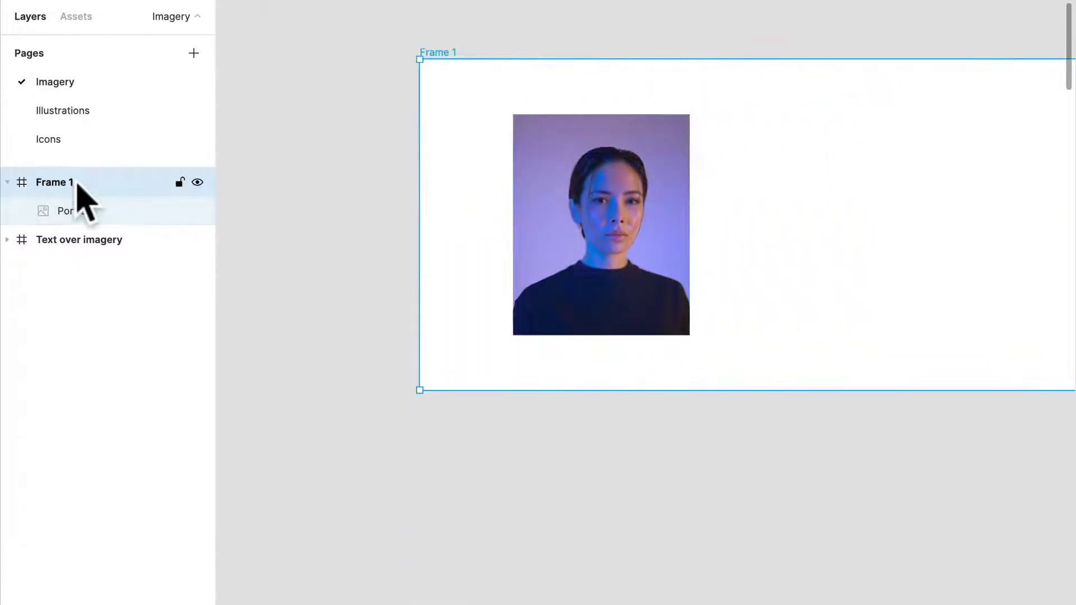
double_click(77, 184)
key("Return")
left_click(493, 48)
scroll(829, 224, "up", 2)
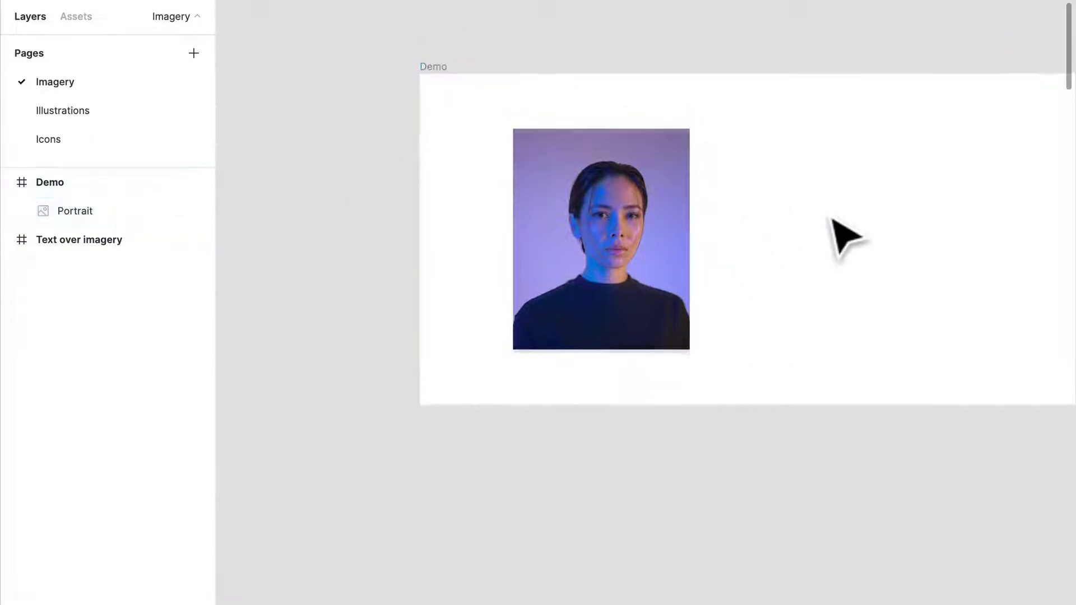
left_click(644, 282)
scroll(644, 281, "up", 5)
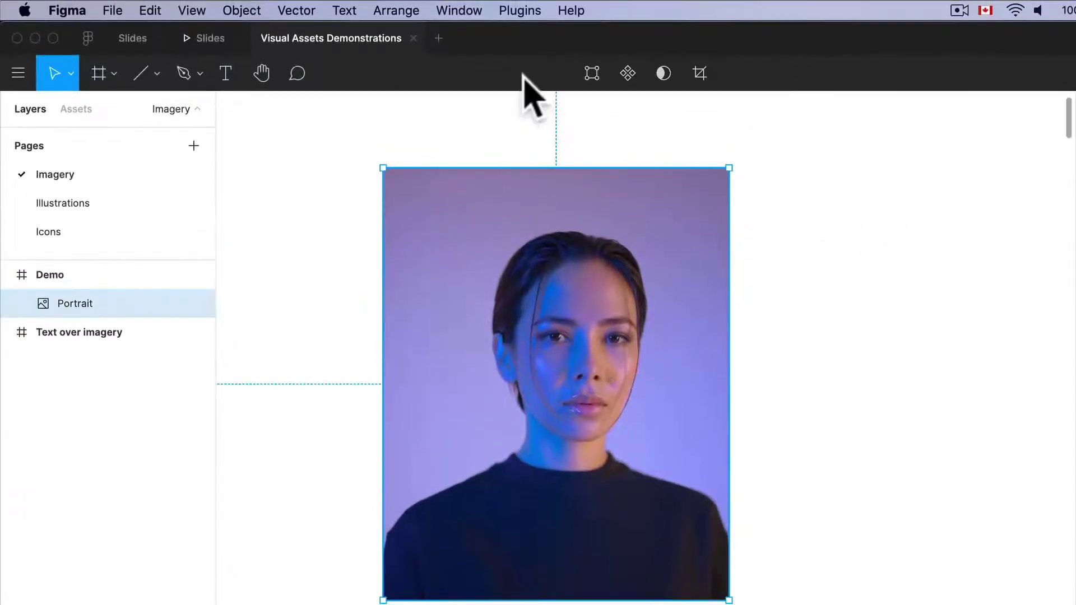
Duplicate the portrait to the right of the original inside Demo.
left_click(520, 11)
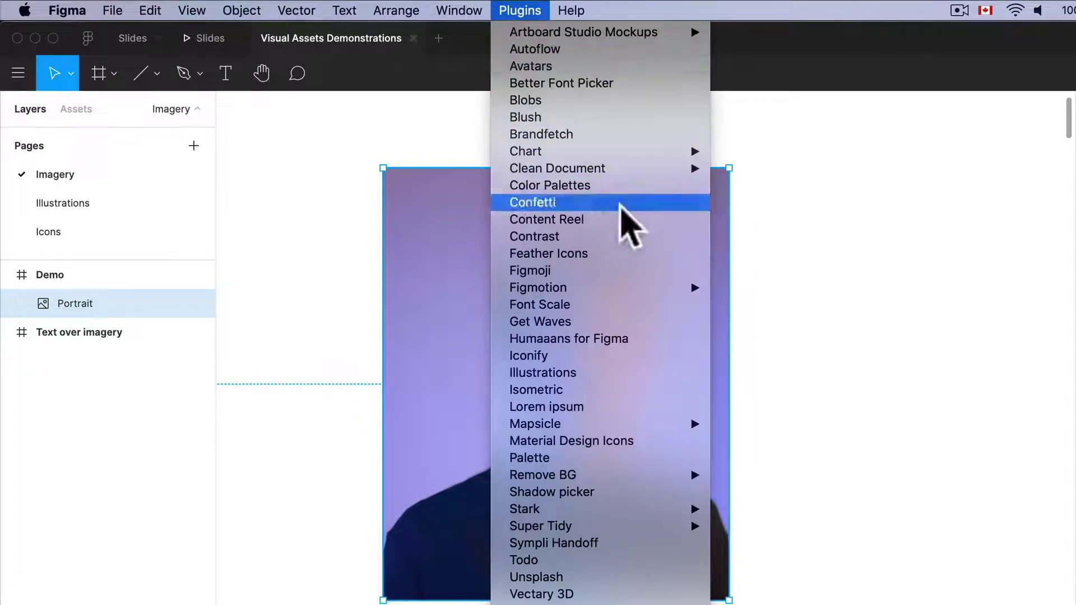
mouse_move(562, 476)
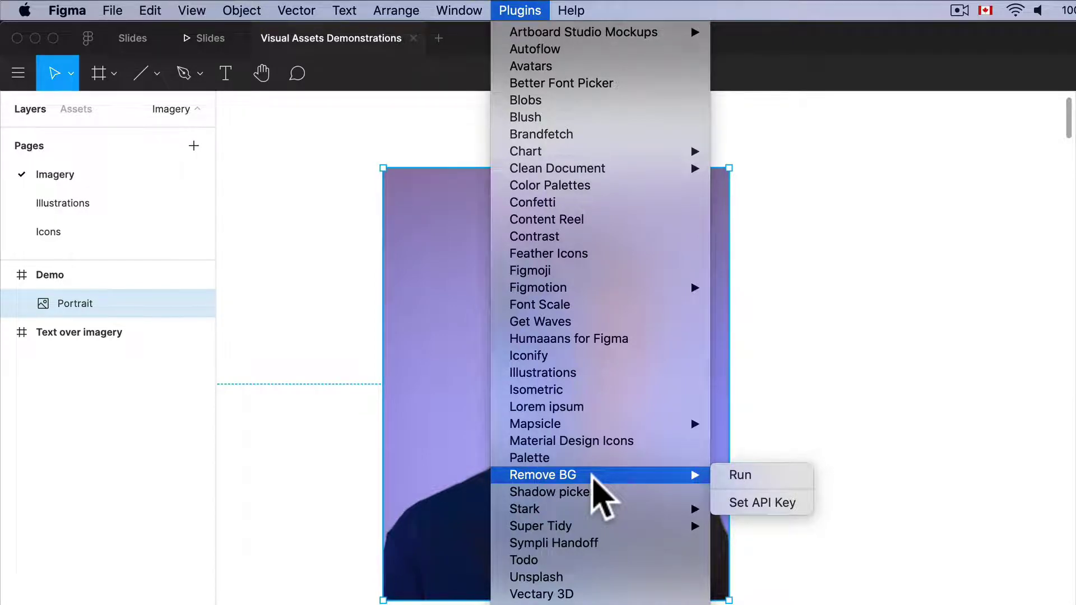
left_click(357, 379)
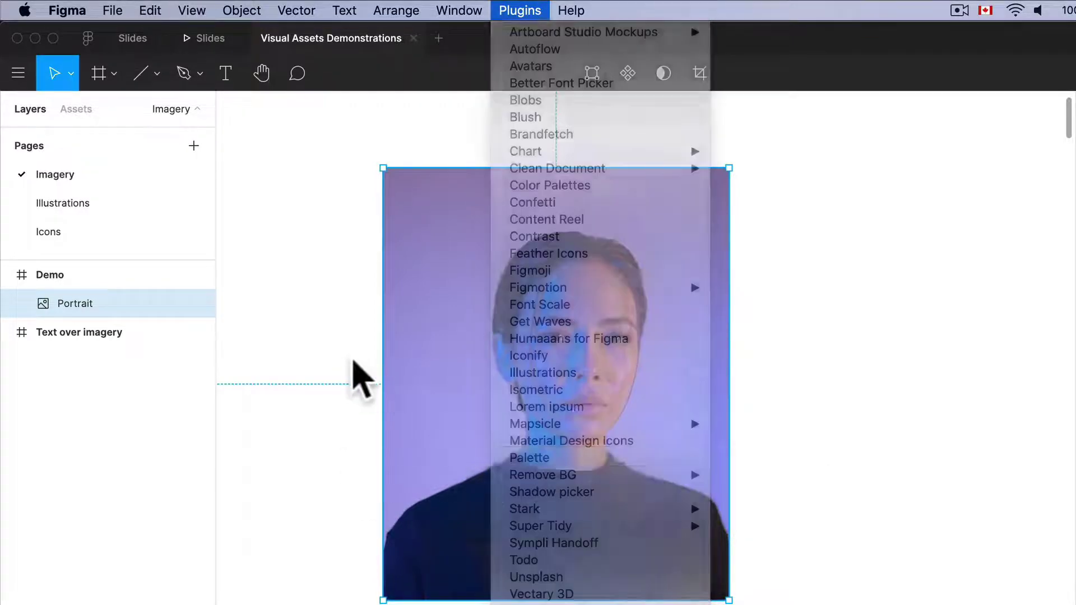
scroll(355, 363, "down", 5)
left_click_drag(414, 372, 801, 392)
scroll(773, 391, "right", 3)
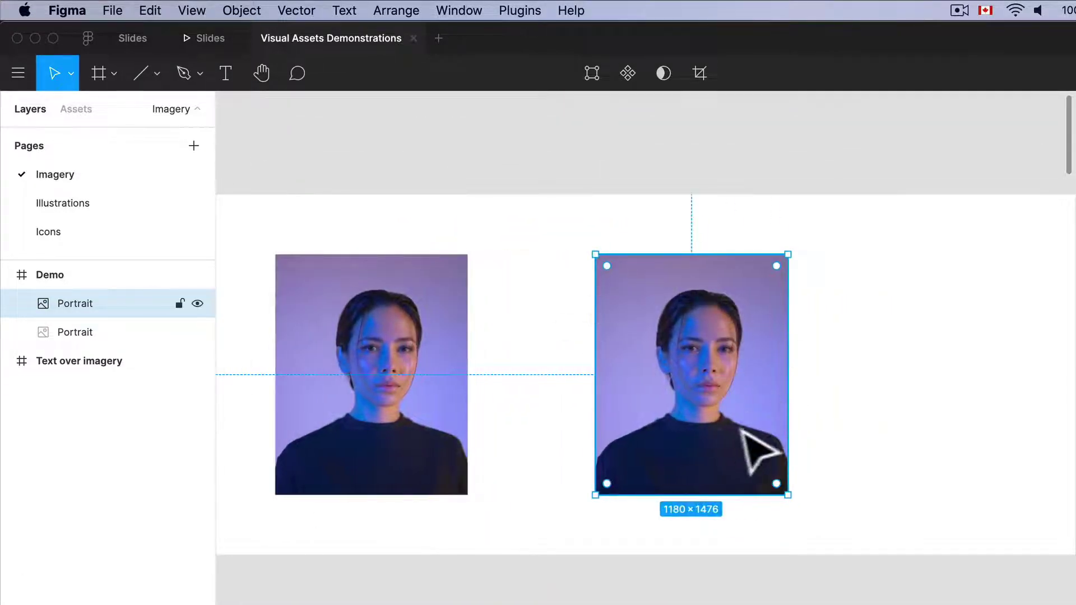
Run Remove BG on the duplicate portrait and move the cut-out further right.
left_click(519, 10)
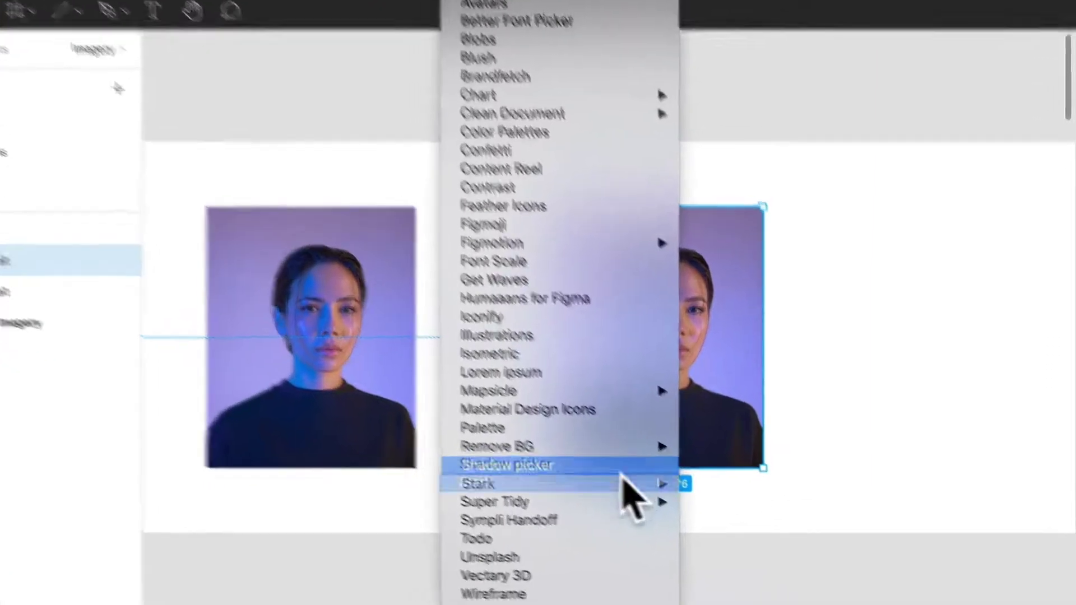
mouse_move(623, 444)
left_click(713, 446)
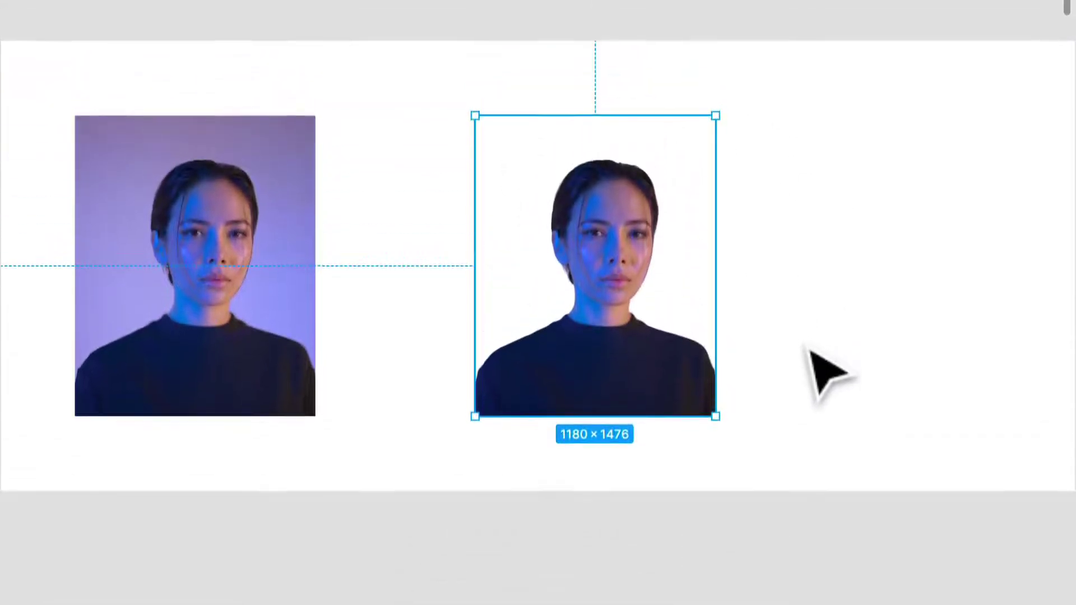
left_click(809, 350)
scroll(810, 345, "right", 4)
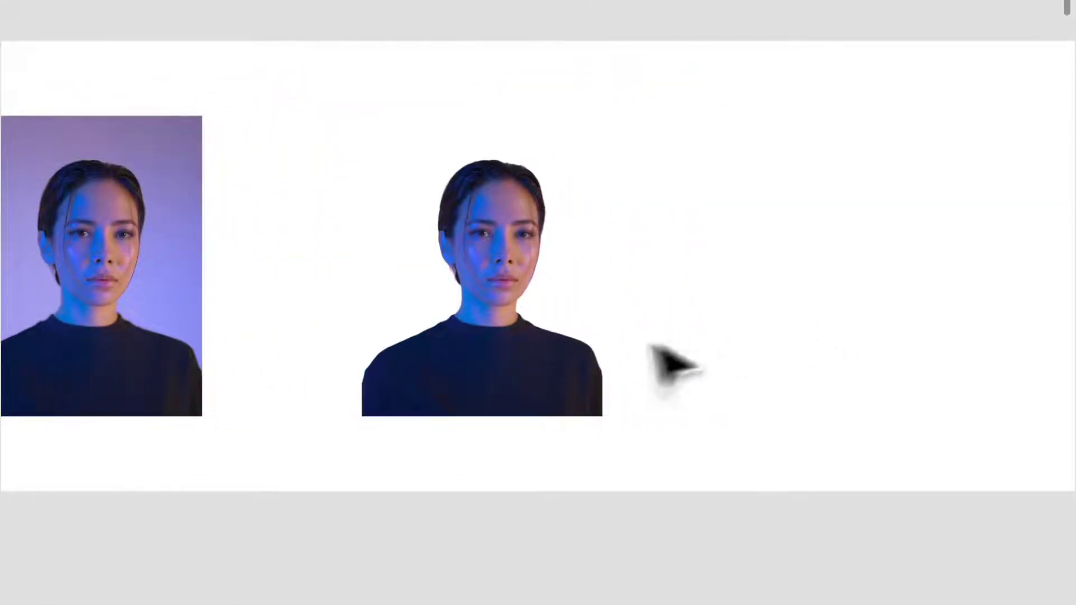
left_click_drag(461, 345, 596, 344)
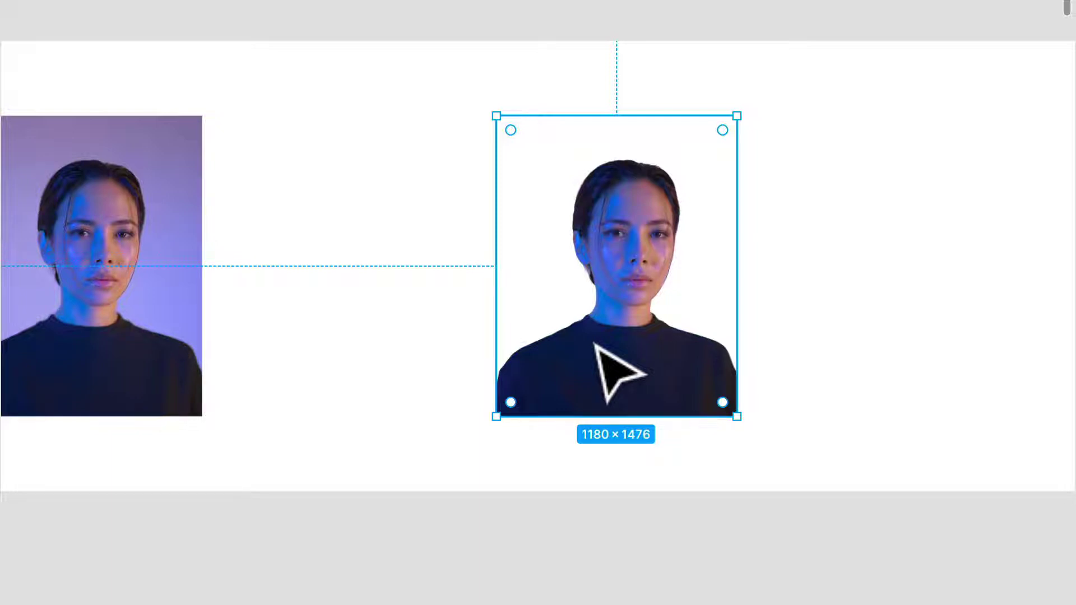
Draw a grey 1156 × 1156 square between the portraits, top-aligned with the photos.
key("r")
mouse_move(381, 130)
left_mouse_down()
mouse_move(509, 293)
mouse_move(614, 336)
mouse_move(612, 362)
mouse_move(638, 380)
mouse_move(585, 332)
mouse_move(622, 353)
mouse_move(603, 336)
mouse_move(615, 341)
left_mouse_up()
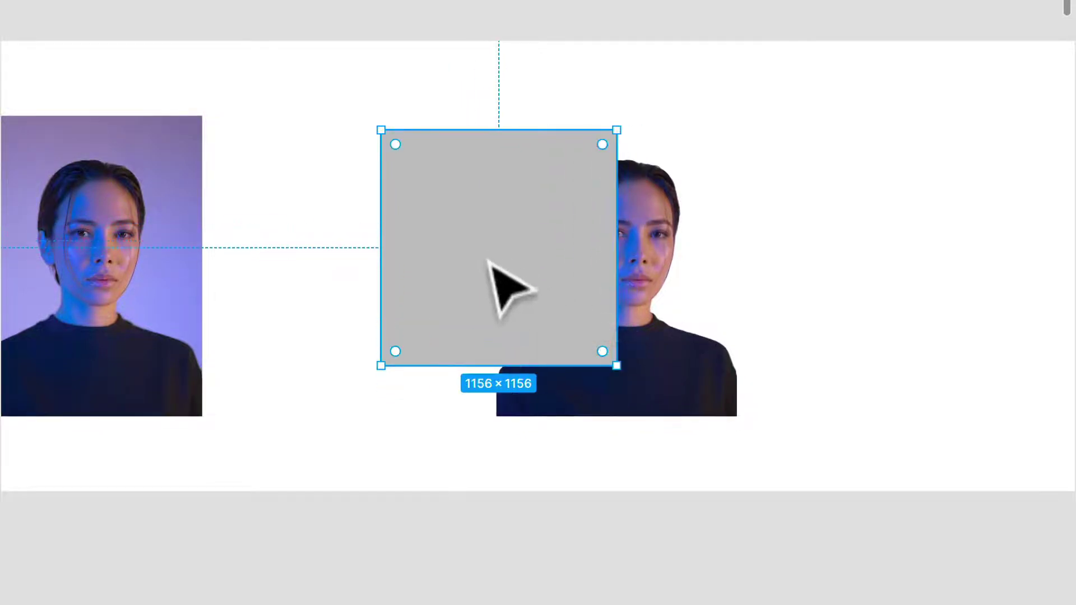
left_click_drag(489, 262, 397, 248)
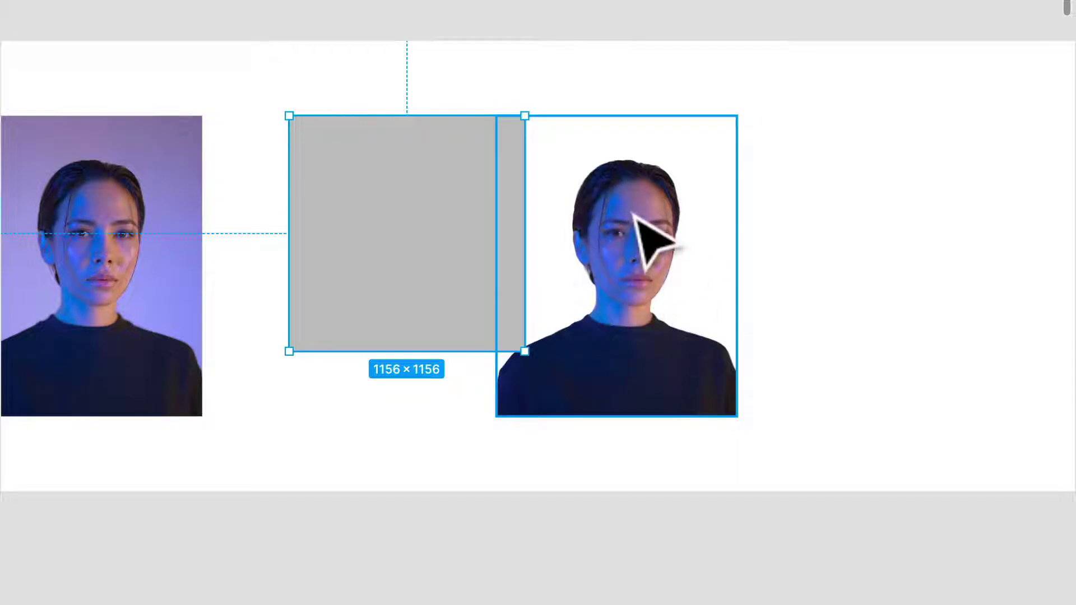
Zoom and pan around the canvas to inspect the square's alignment with the portraits.
scroll(661, 306, "up", 5)
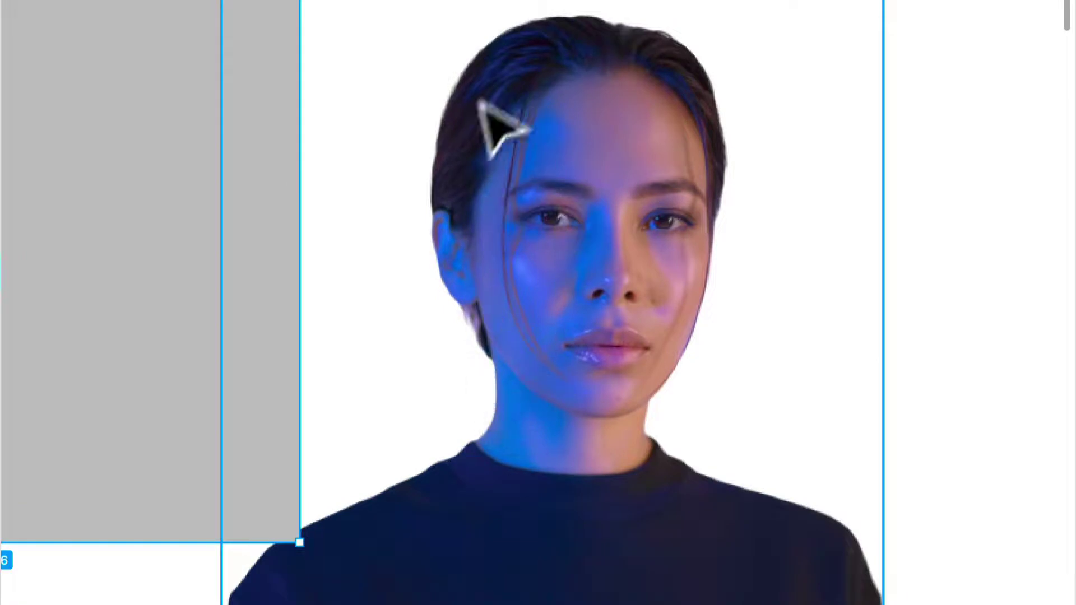
scroll(460, 134, "left", 15)
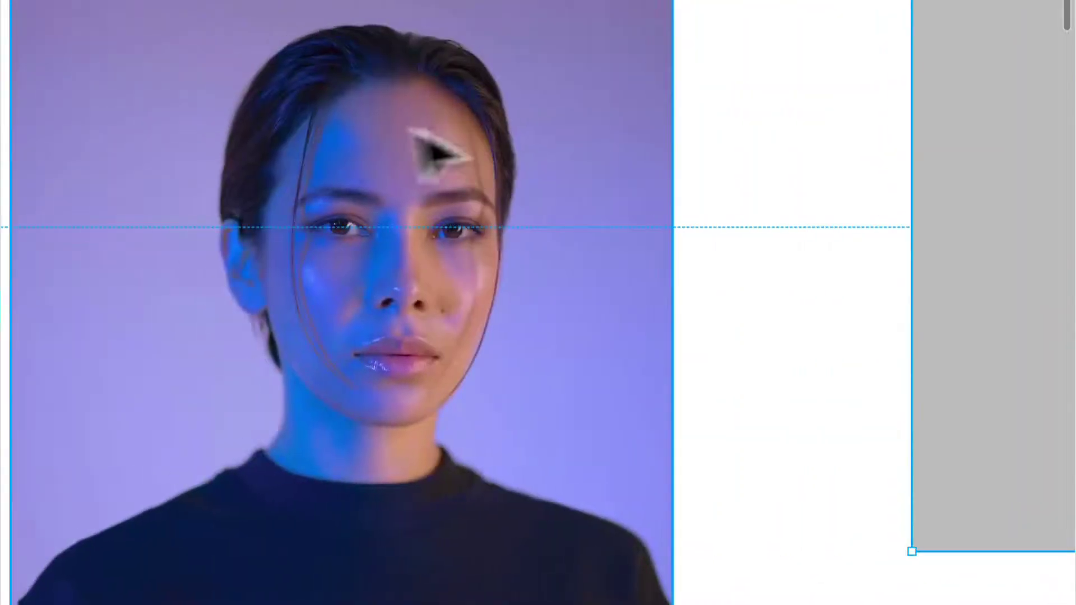
scroll(686, 239, "right", 15)
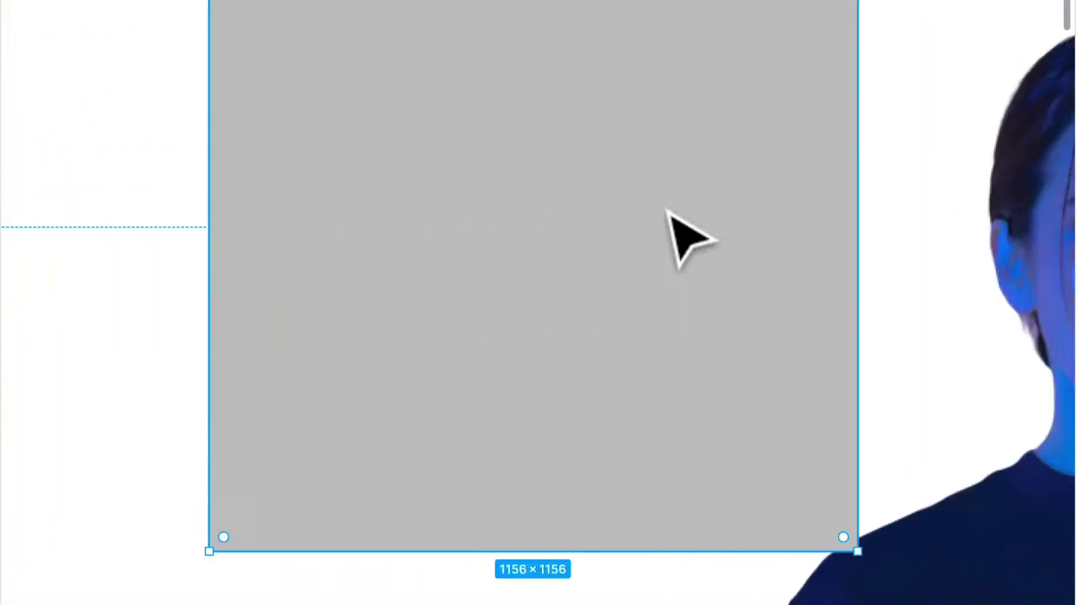
scroll(668, 213, "right", 15)
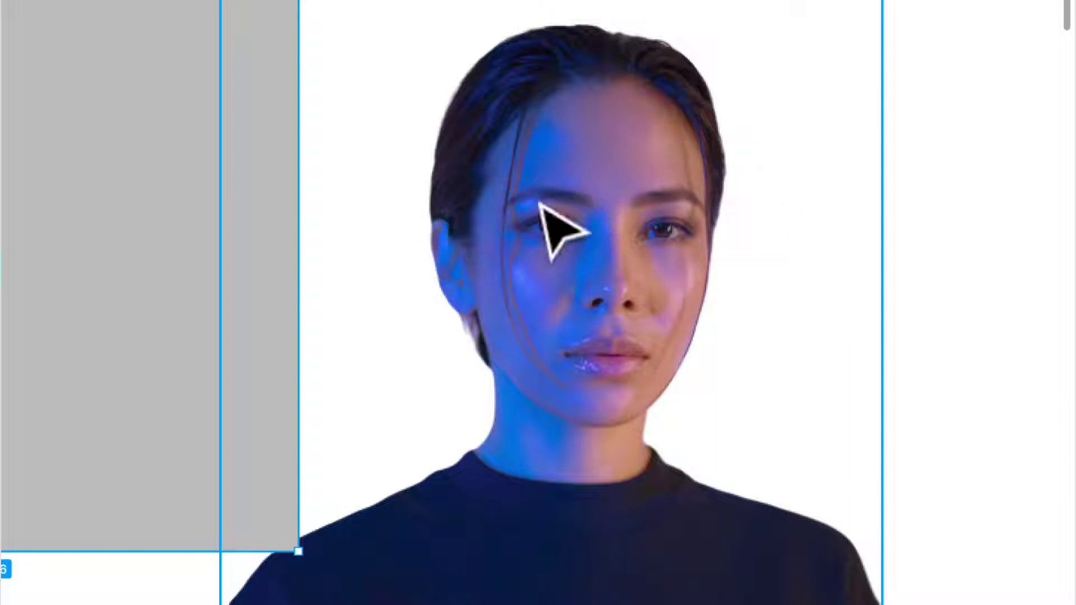
scroll(456, 115, "down", 3)
scroll(456, 115, "up", 1)
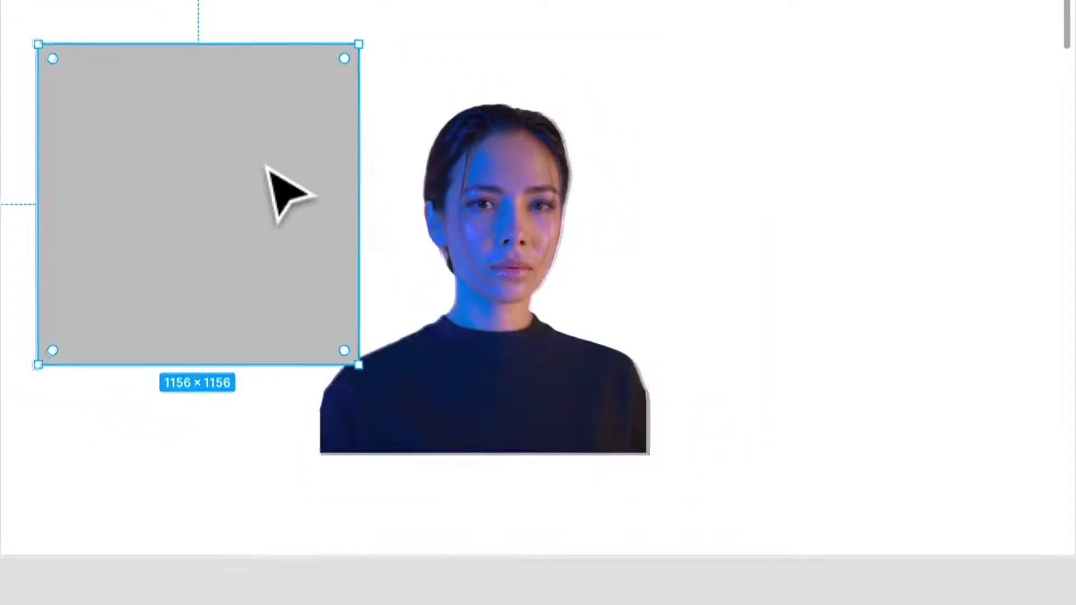
scroll(268, 167, "down", 2)
scroll(392, 179, "left", 5)
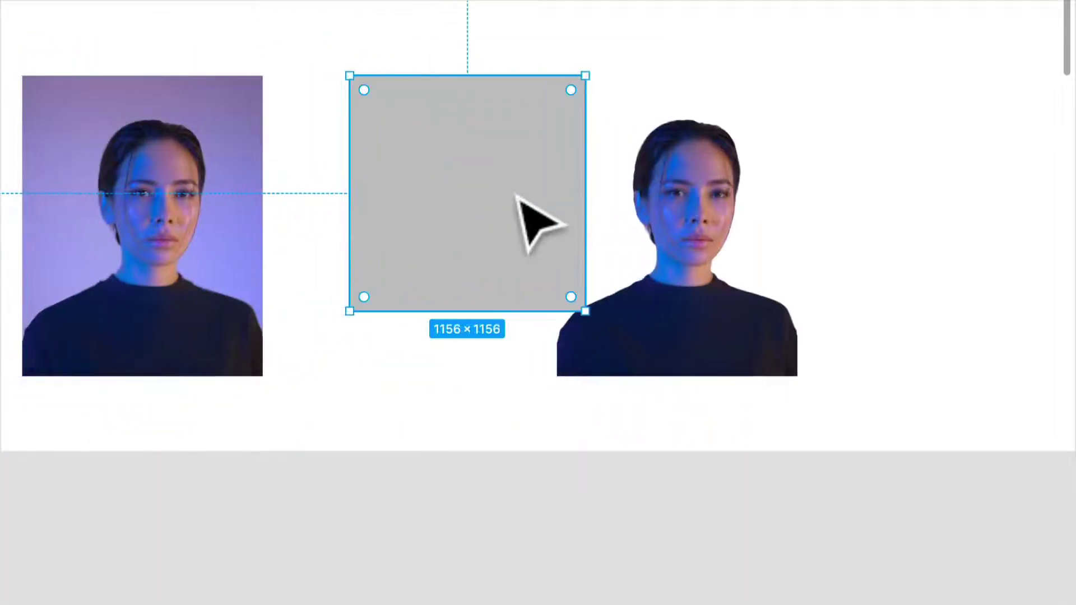
scroll(480, 204, "left", 3)
scroll(480, 204, "up", 1)
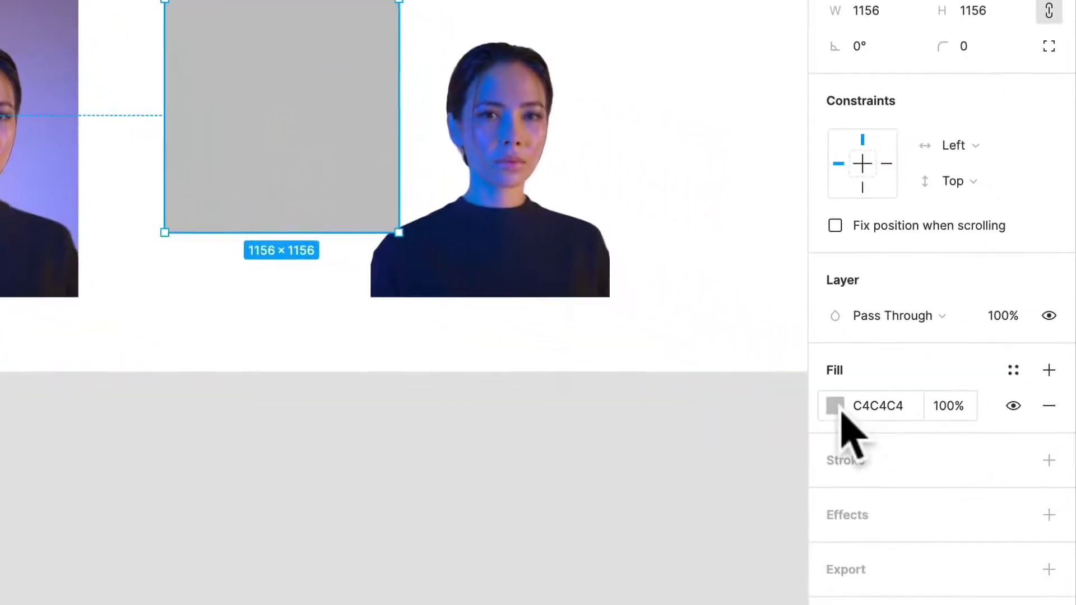
Switch the square's fill to a linear gradient and sample the photo's purple for the first stop.
left_click(840, 413)
left_click(564, 165)
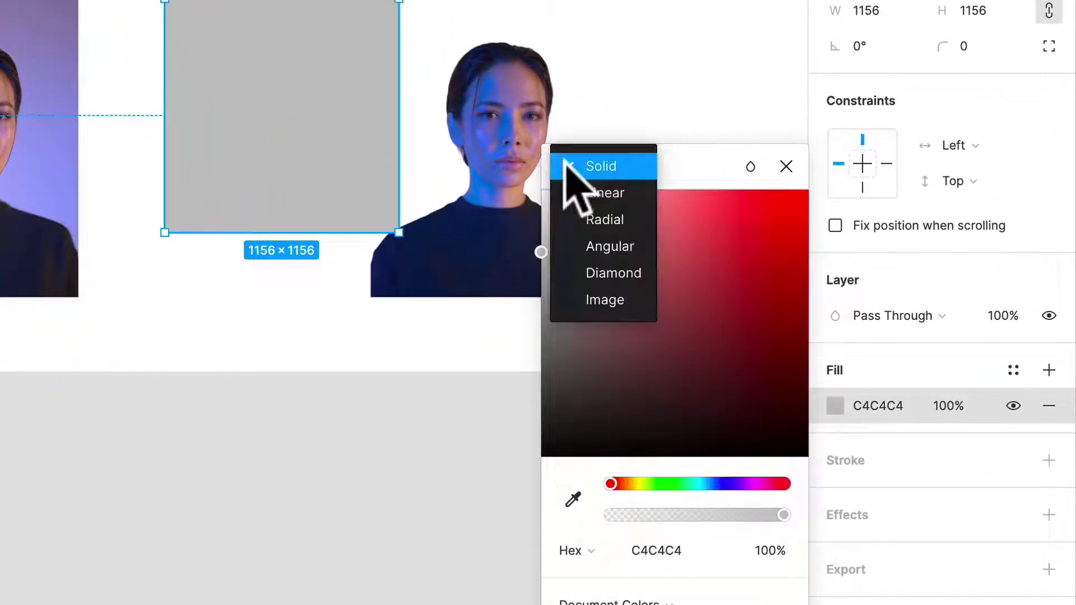
left_click(612, 196)
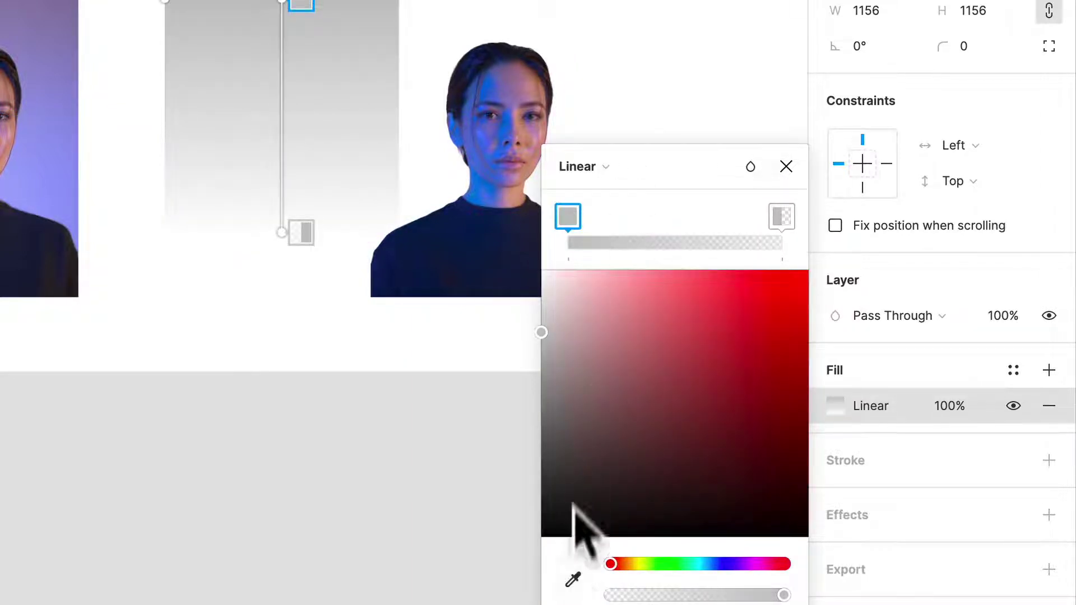
left_click(570, 581)
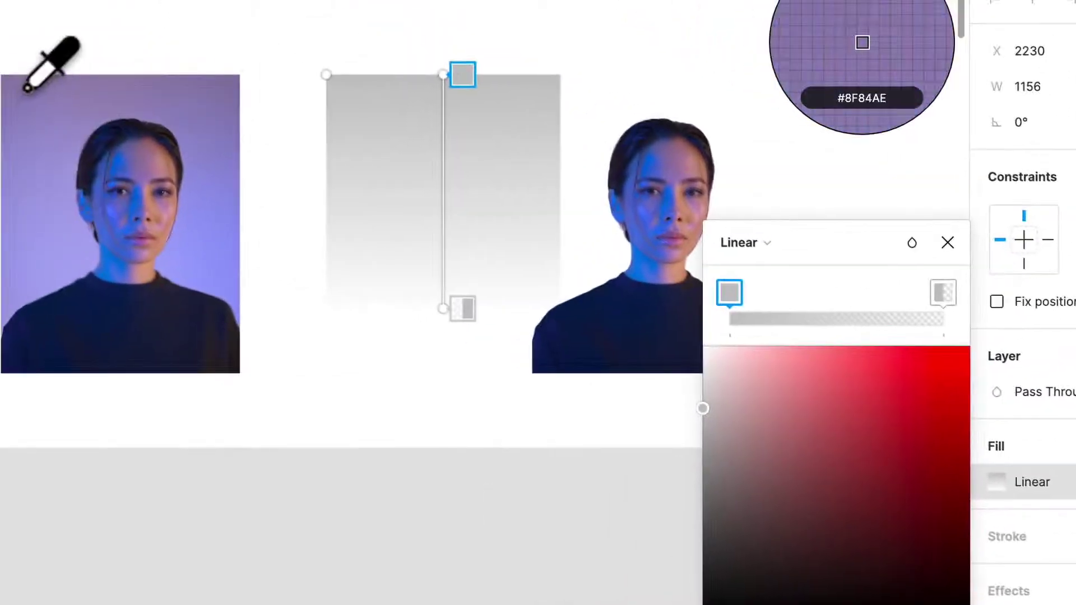
left_click(26, 84)
Make the second gradient stop 100% opaque and sample the photo's purple for it.
left_click(942, 291)
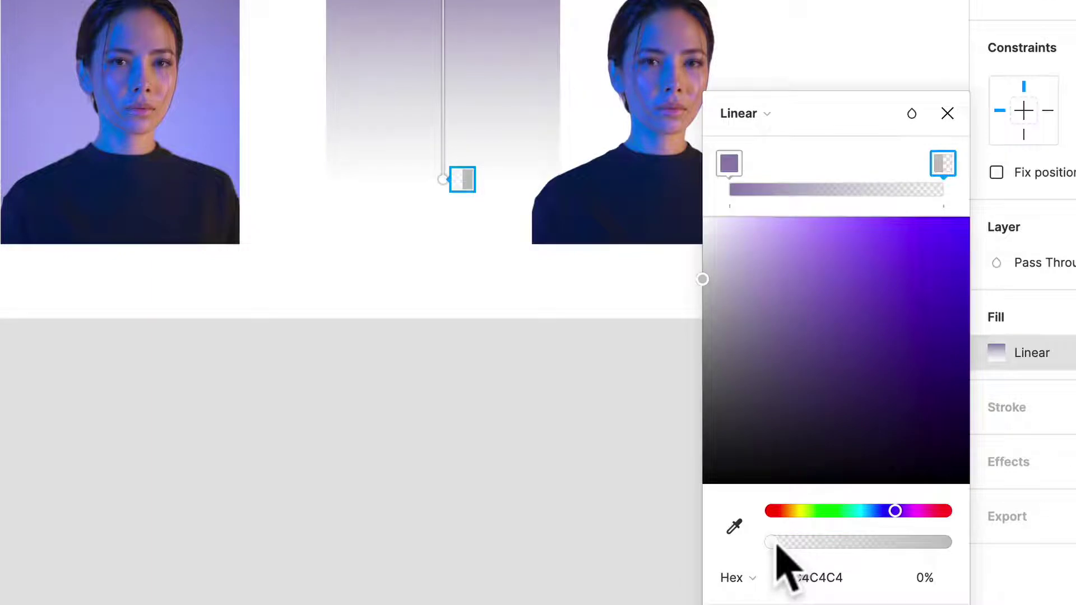
left_click_drag(776, 548, 972, 551)
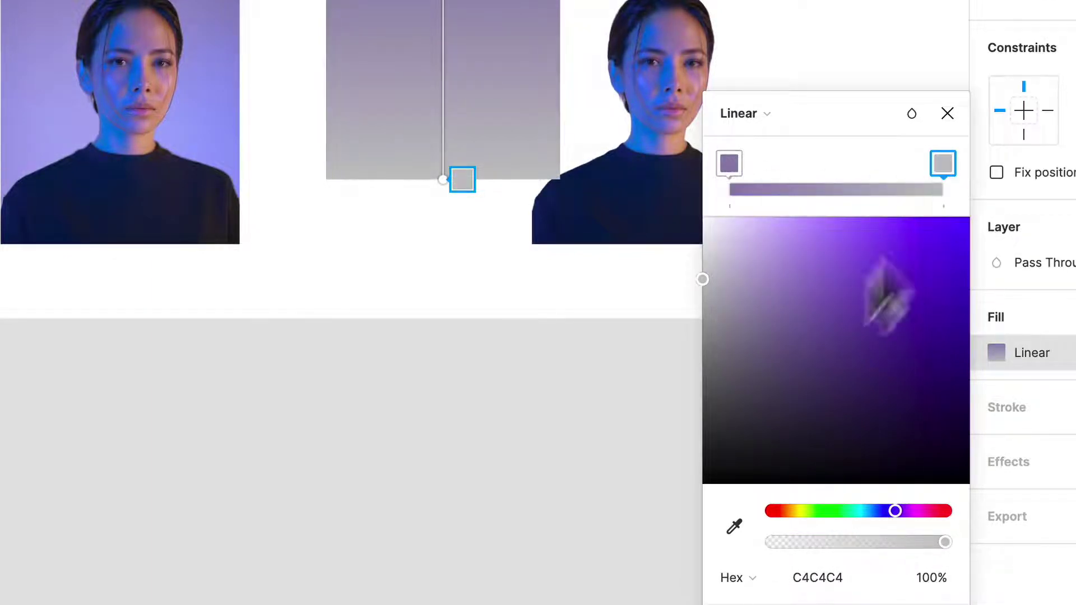
left_click(732, 527)
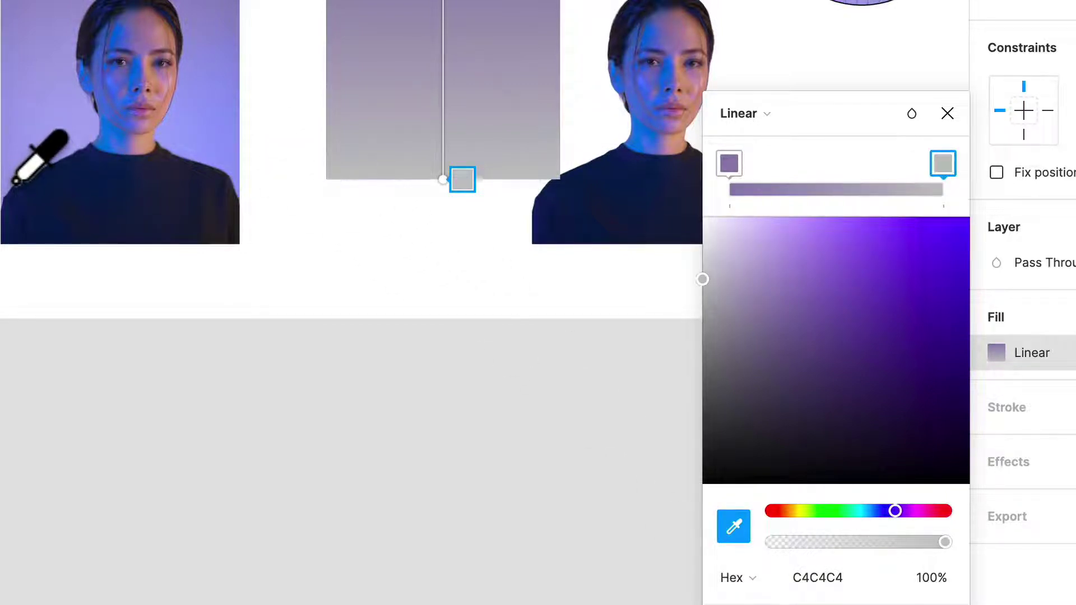
left_click(14, 180)
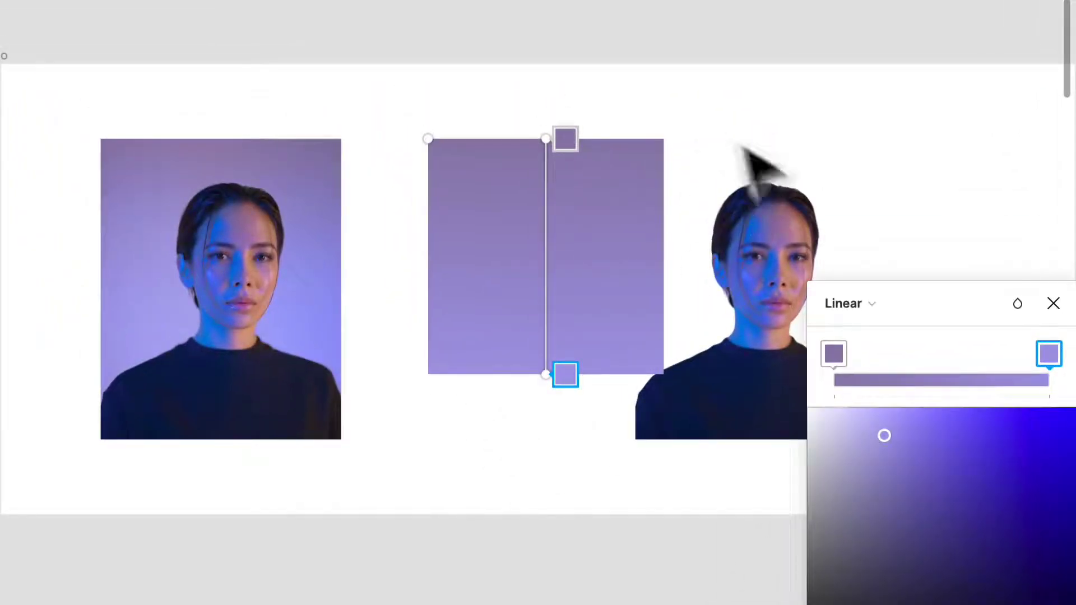
Stretch the gradient rectangle taller and move it onto the cut-out portrait.
left_click(1053, 303)
left_click_drag(432, 139, 397, 249)
left_click_drag(413, 374, 413, 439)
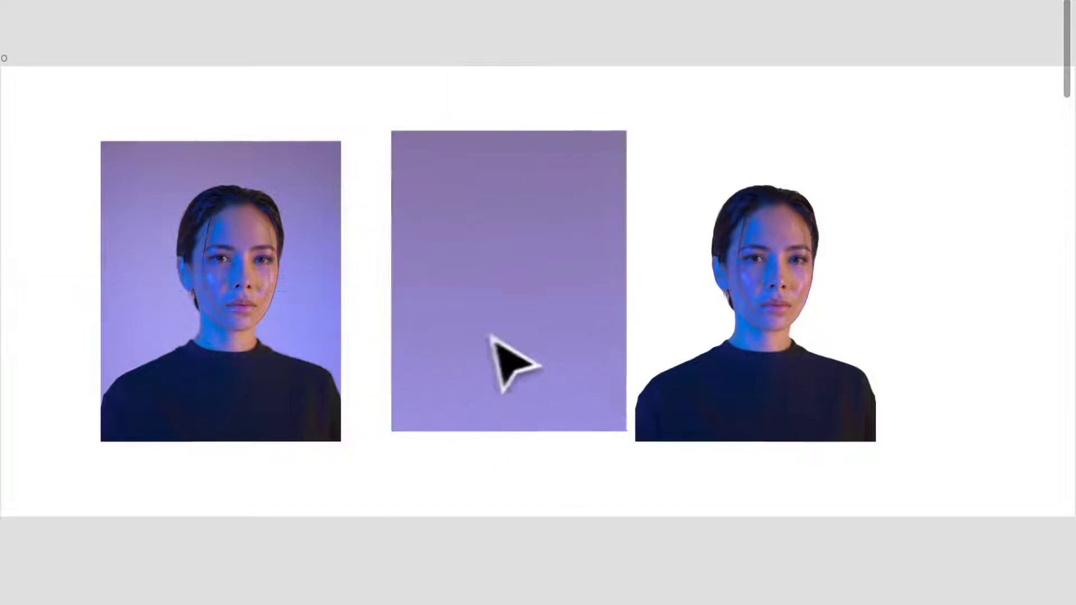
left_click_drag(490, 336, 588, 339)
Send the gradient rectangle behind the cut-out portrait.
right_click(617, 232)
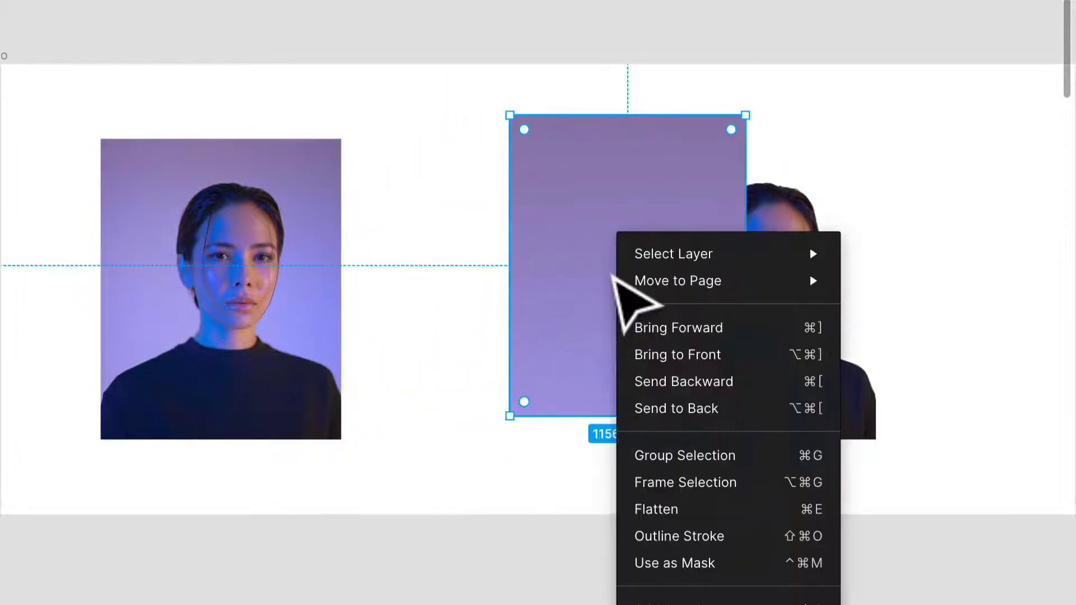
left_click(600, 247)
right_click(611, 217)
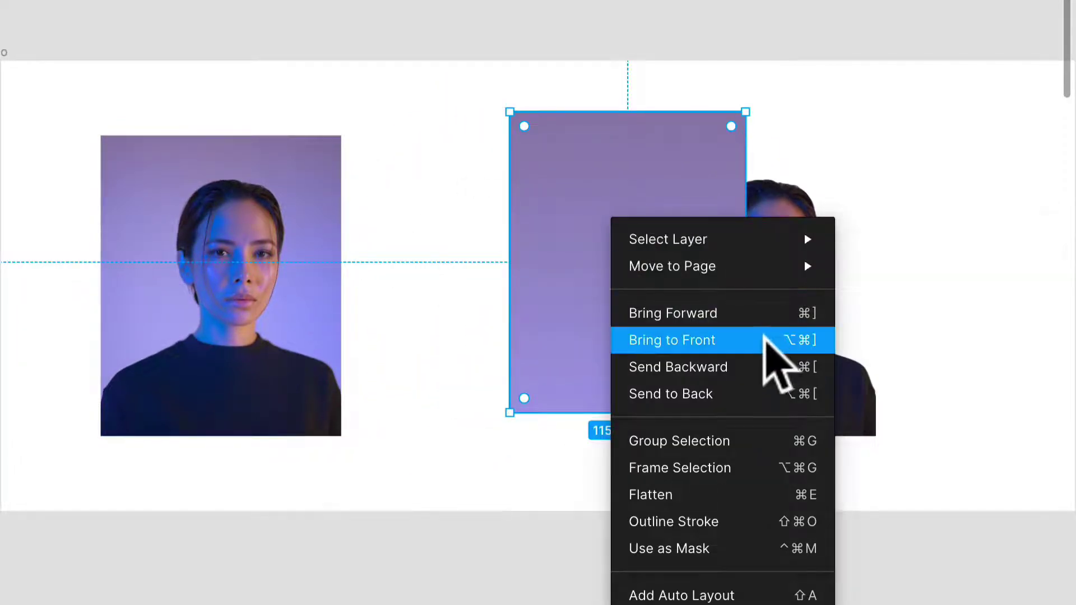
left_click(723, 395)
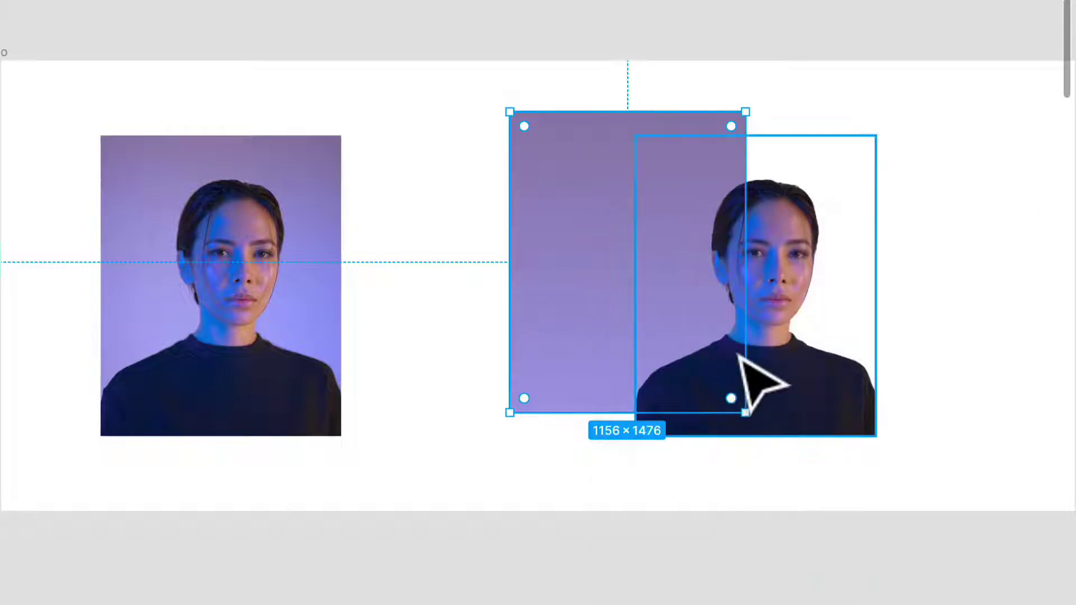
Resize the rectangle to 1116 × 1170 and nudge it into place behind the figure.
left_click_drag(742, 331, 812, 266)
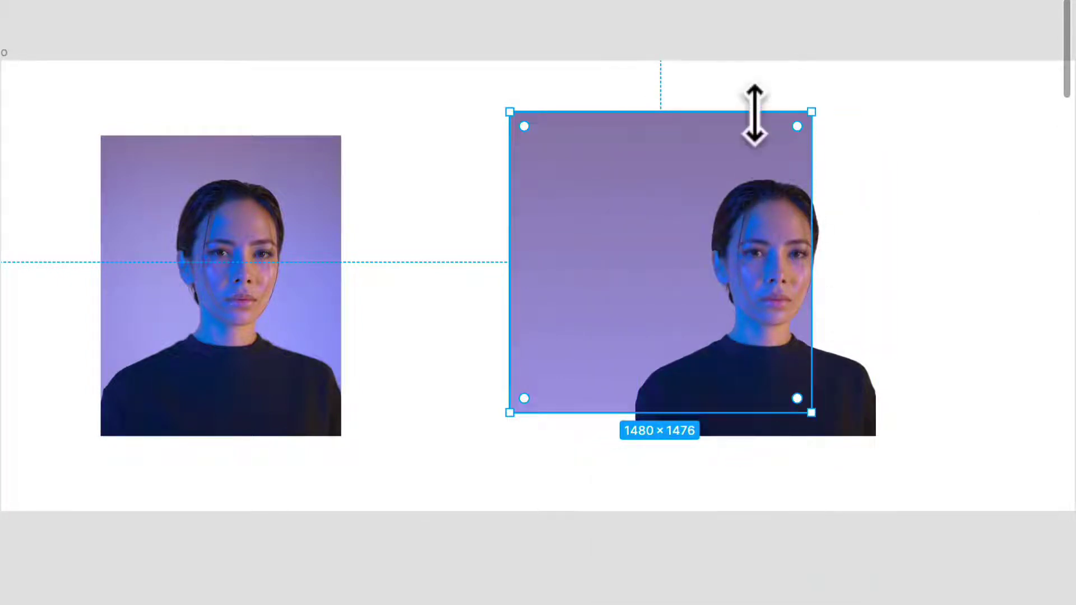
left_click_drag(751, 113, 754, 142)
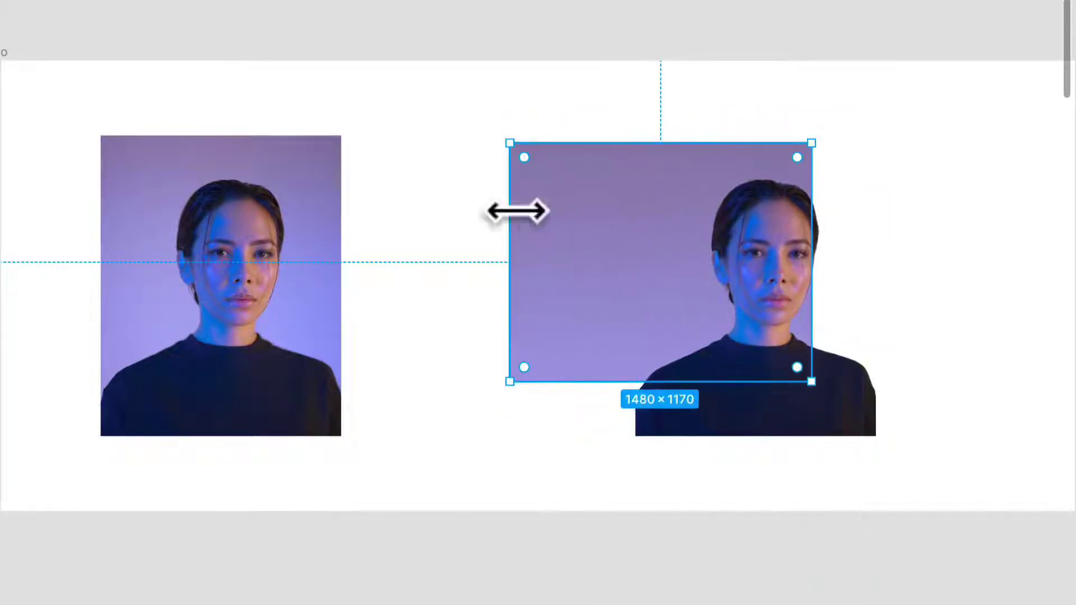
left_click_drag(511, 211, 583, 235)
left_click(483, 253)
scroll(471, 247, "right", 5)
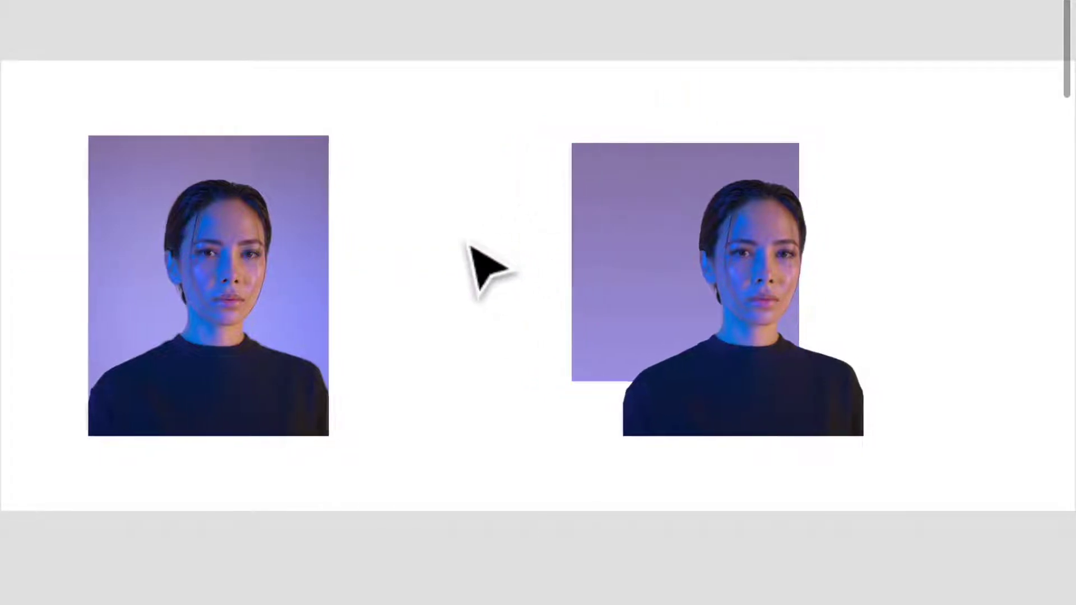
left_click_drag(471, 248, 450, 242)
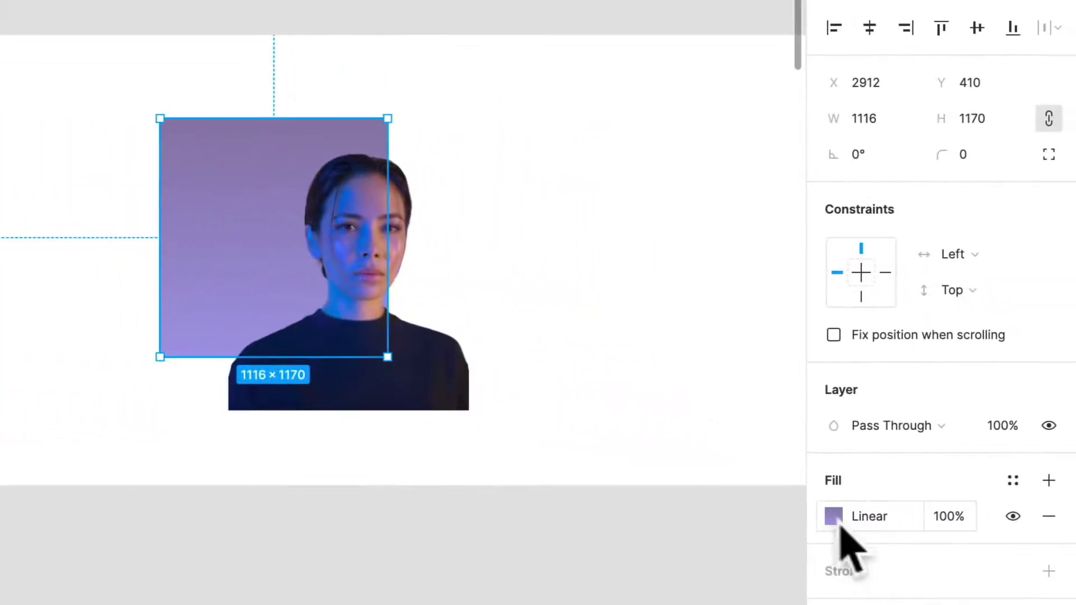
Lighten the rectangle gradient's second colour stop.
left_click(833, 516)
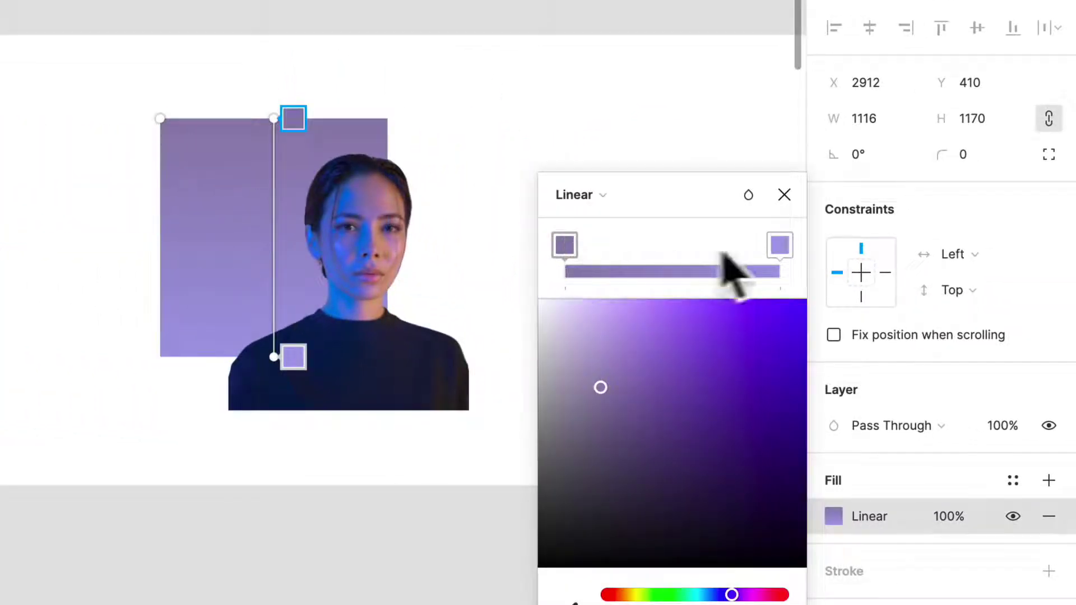
left_click(780, 245)
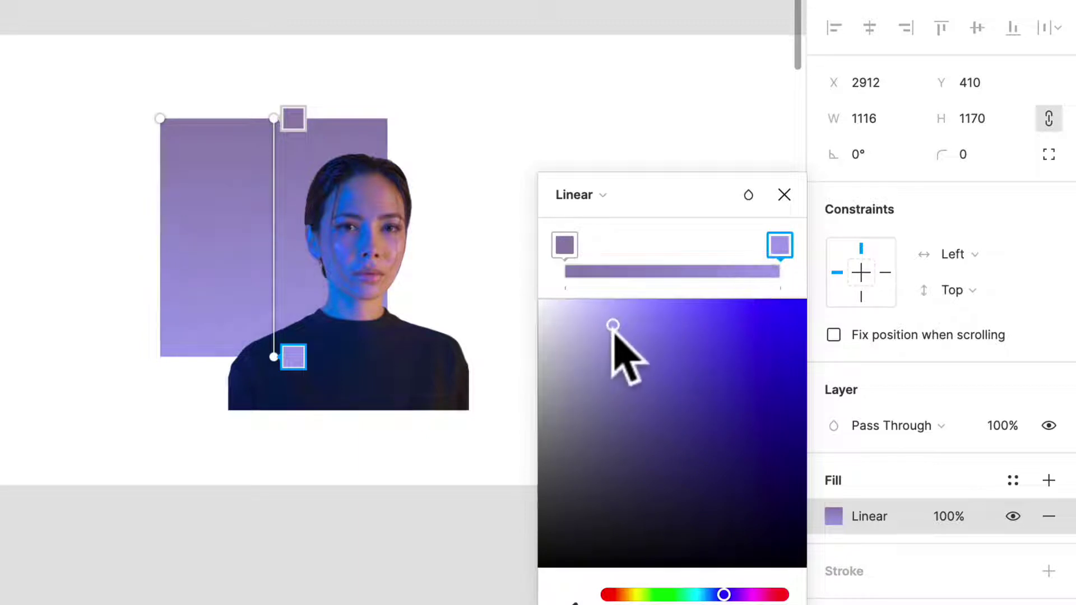
mouse_move(613, 327)
left_mouse_down()
mouse_move(588, 318)
mouse_move(596, 320)
left_mouse_up()
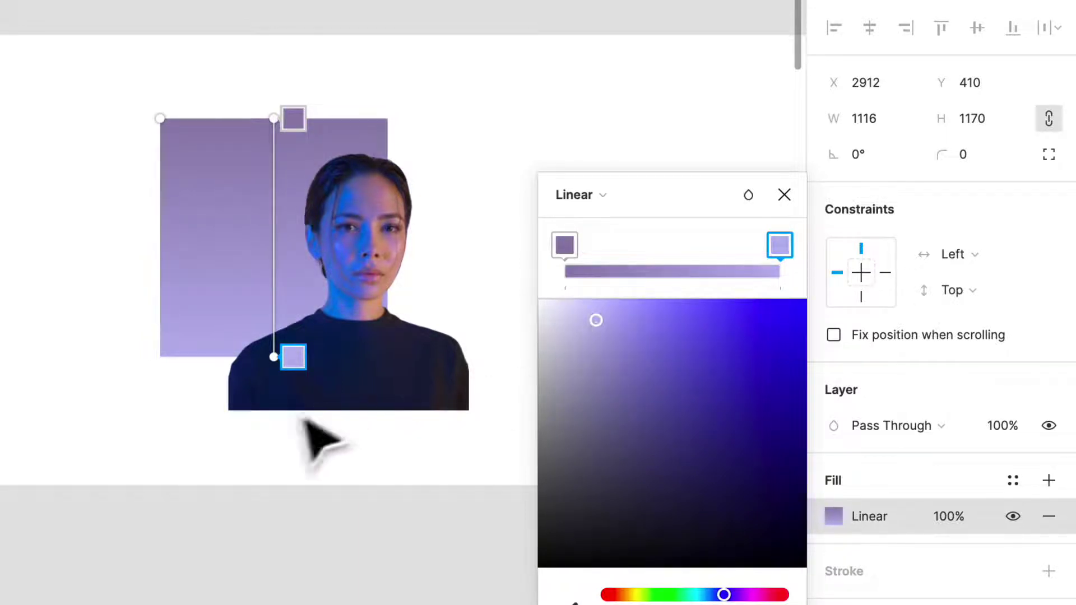
scroll(274, 484, "right", 3)
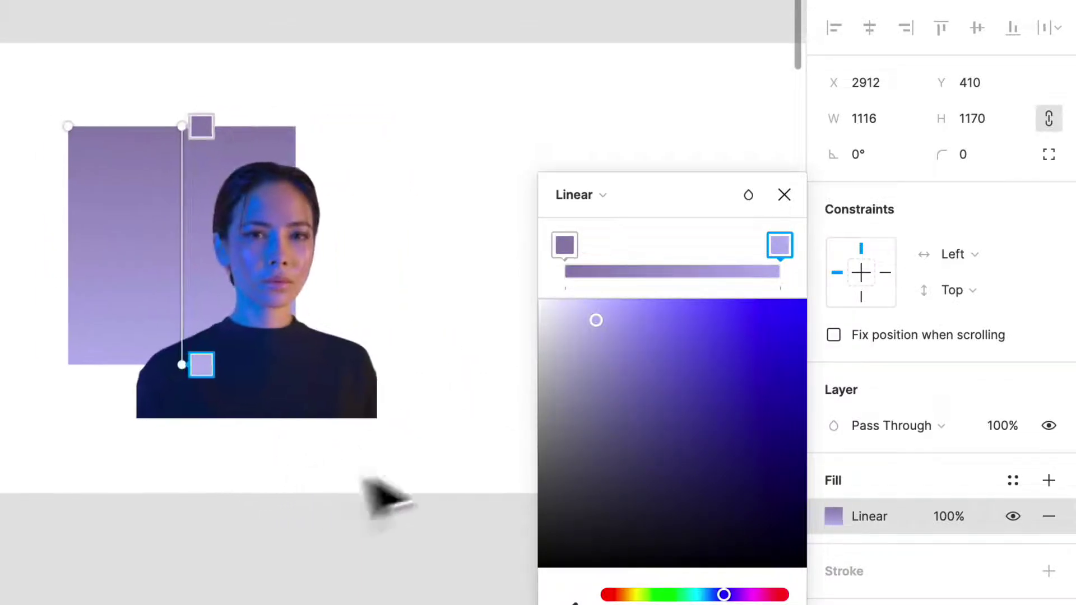
left_click(784, 194)
left_click(479, 244)
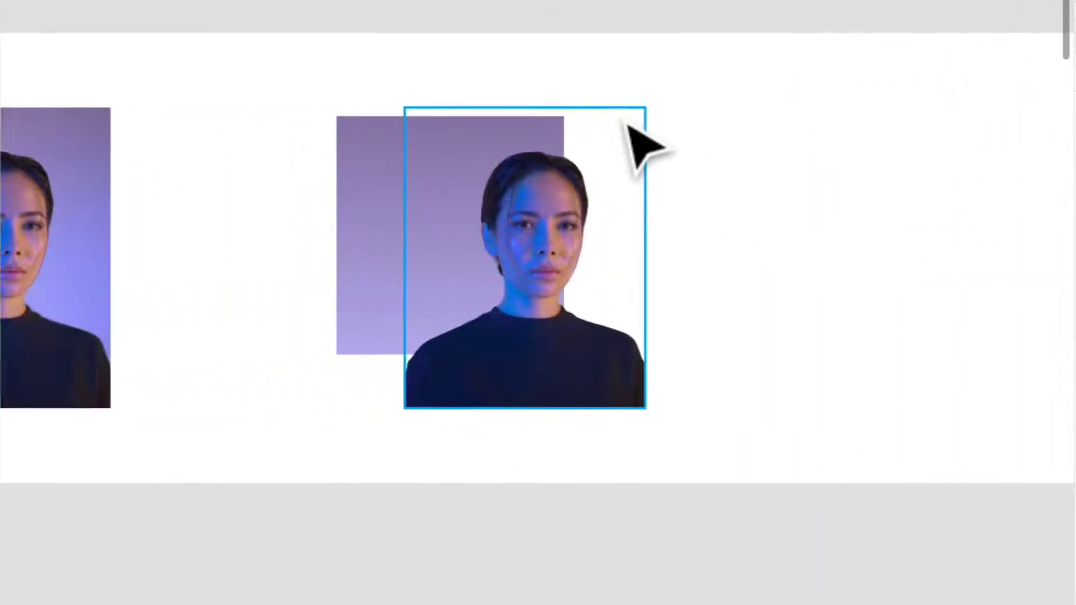
Duplicate the portrait group to the right.
left_click(444, 252)
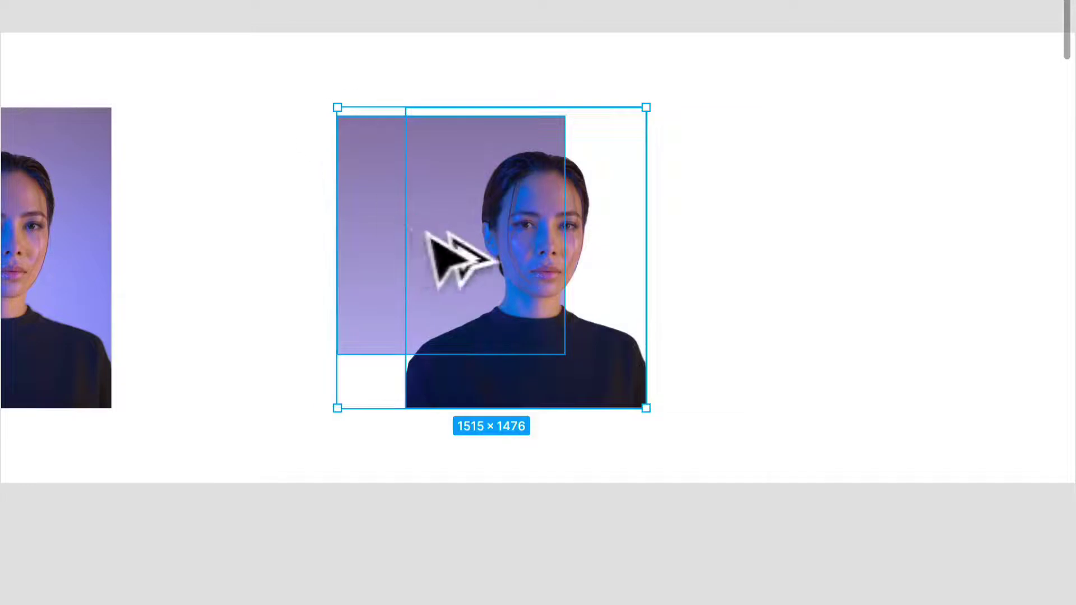
left_click_drag(444, 252, 1047, 241)
left_click(577, 336)
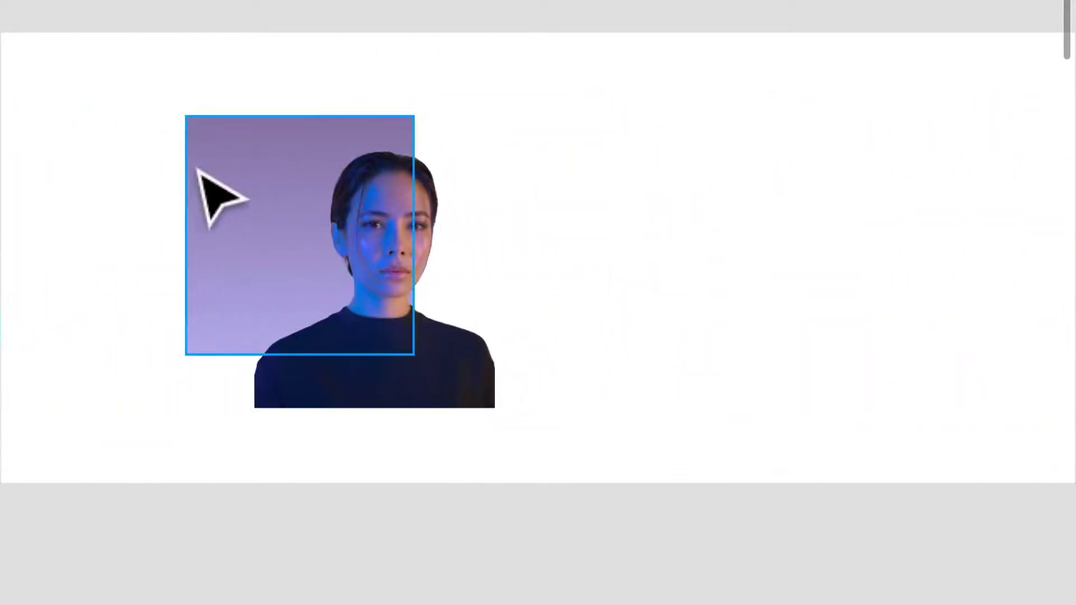
Move the purple gradient frame over the portrait and enlarge it to 1414 × 1482.
left_click(197, 170)
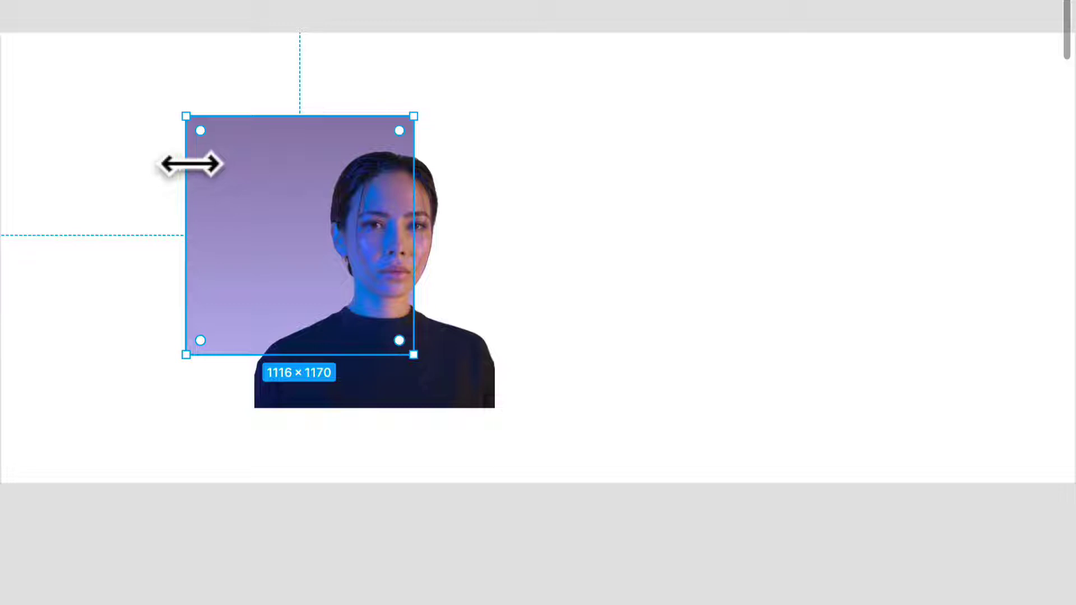
left_click_drag(241, 179, 353, 264)
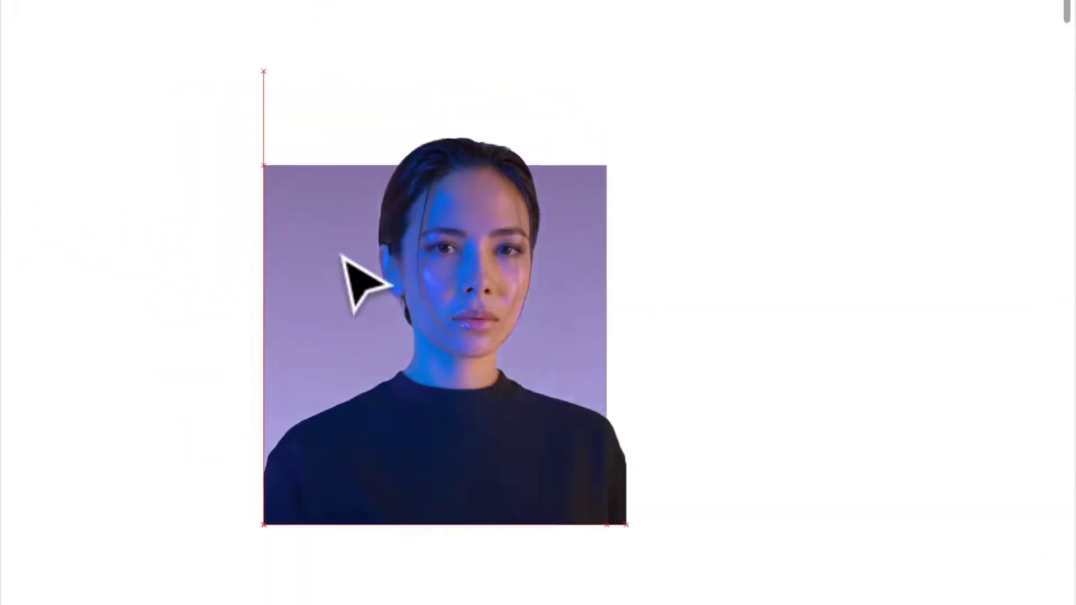
left_click_drag(607, 166, 626, 140)
Copy the frame's linear gradient fill.
key("Escape")
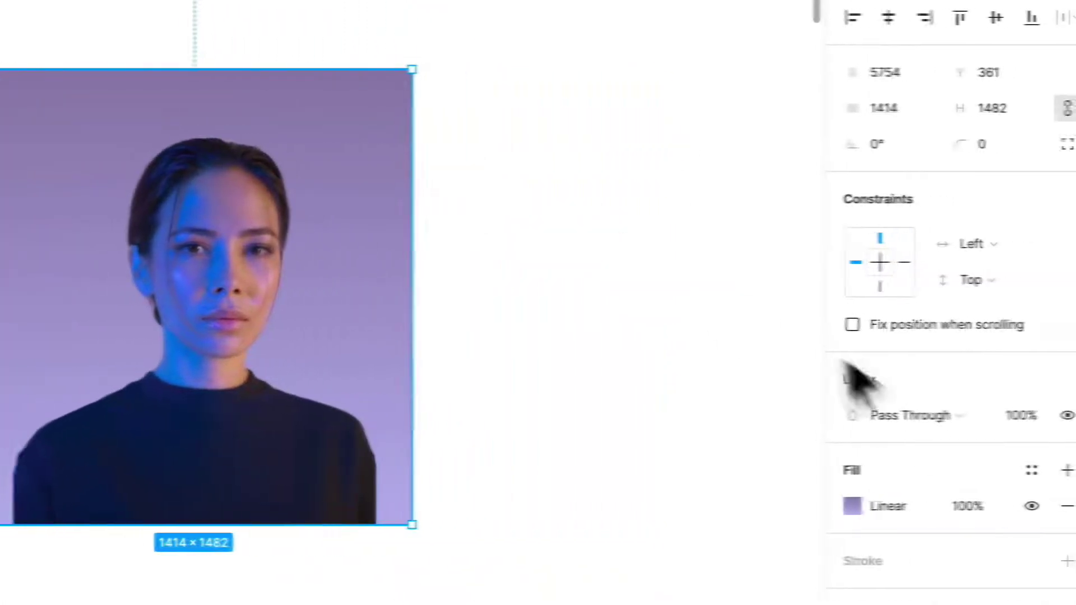
left_click(813, 510)
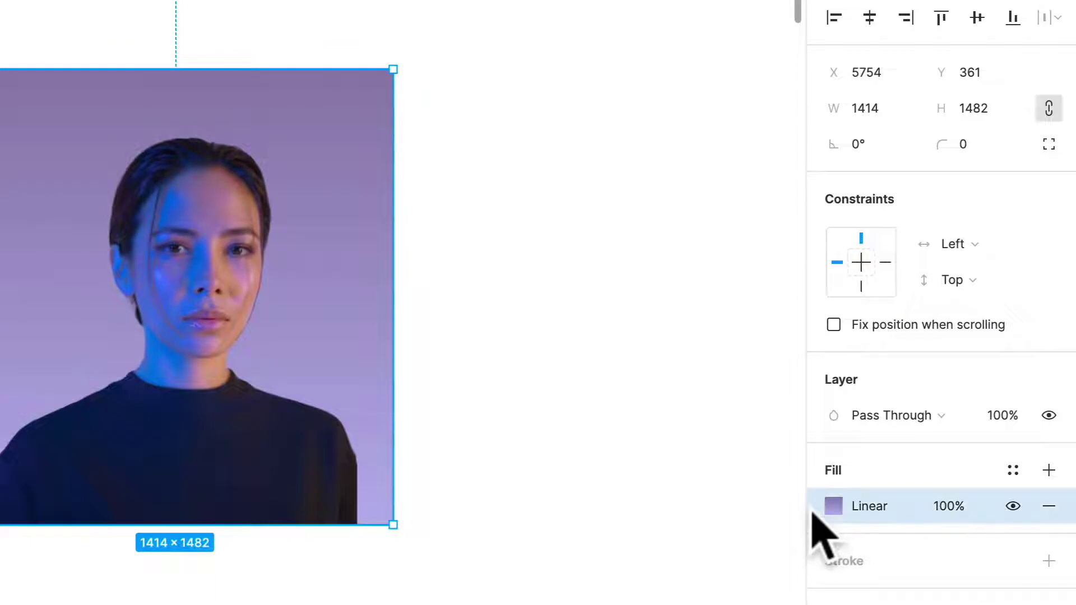
key("super+c")
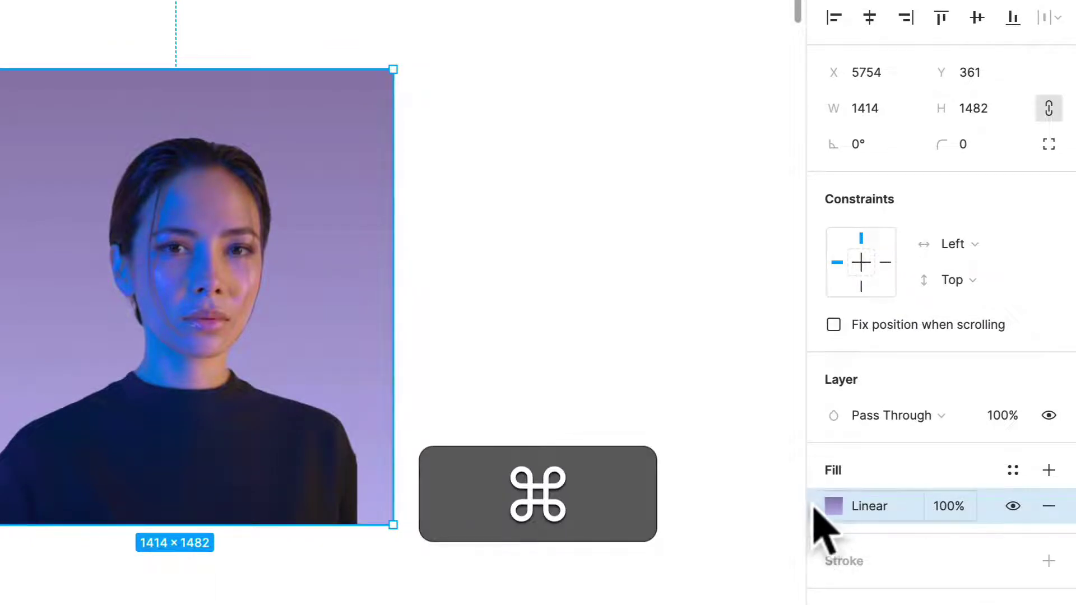
key("super+c")
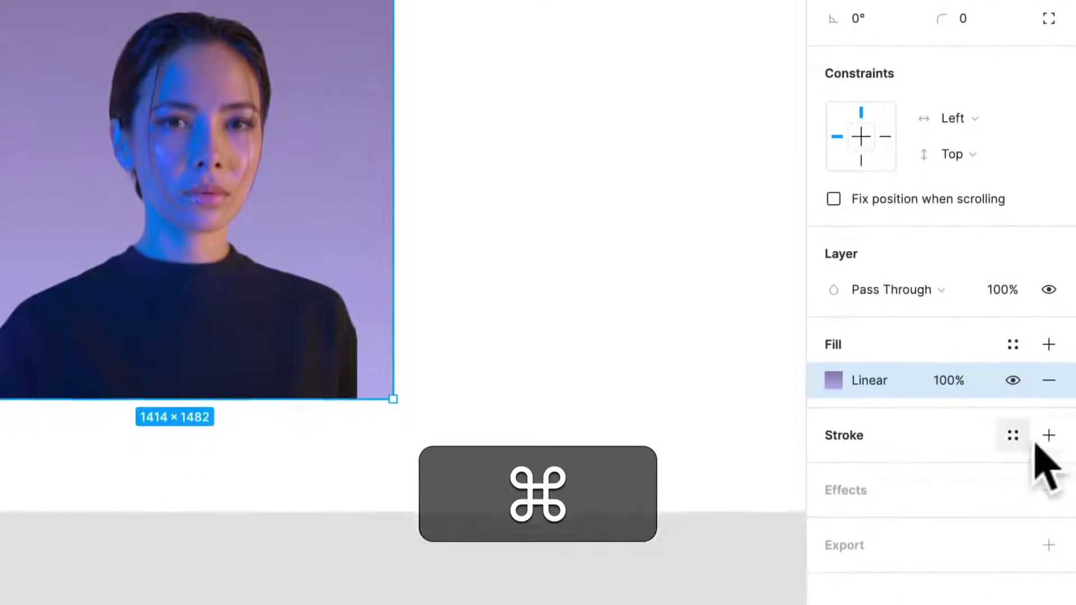
Add a stroke using the pasted purple gradient, then remove the black stroke paint and fill.
left_click(1046, 435)
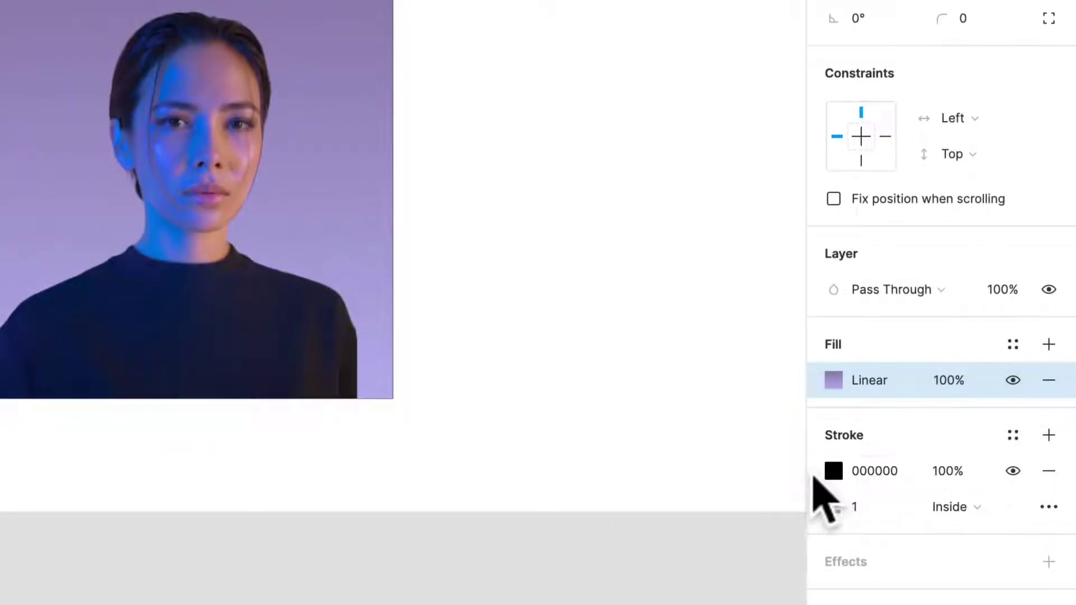
left_click(813, 476)
key("super+v")
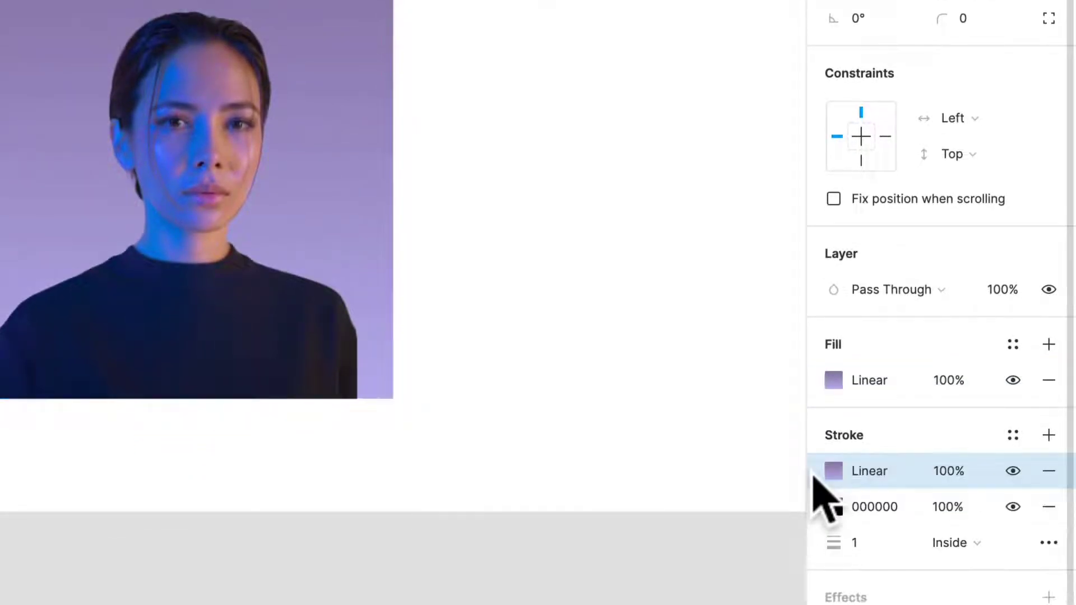
left_click(1046, 506)
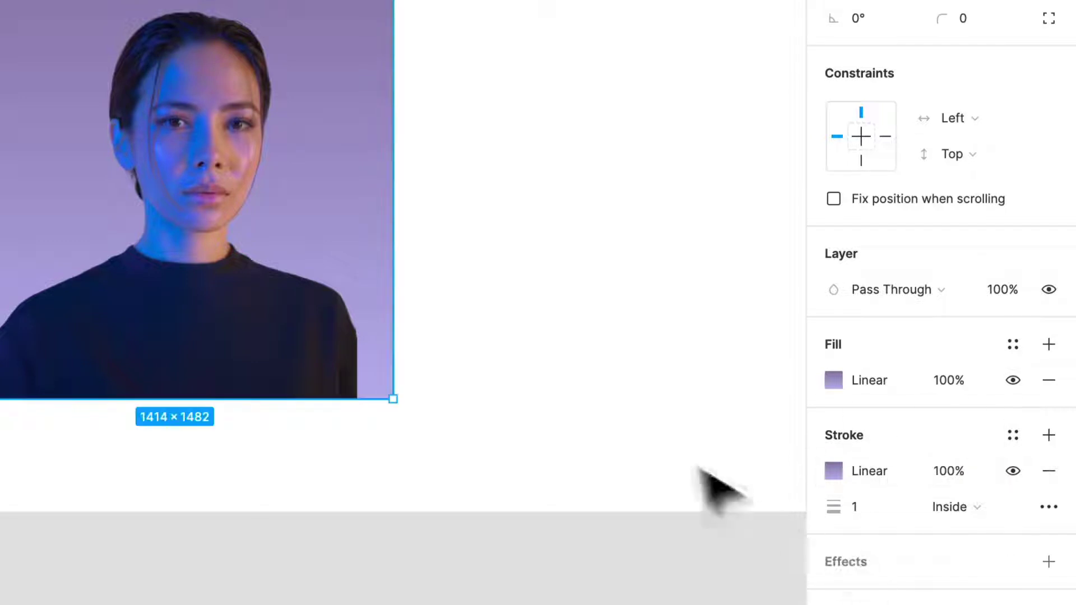
left_click(1049, 381)
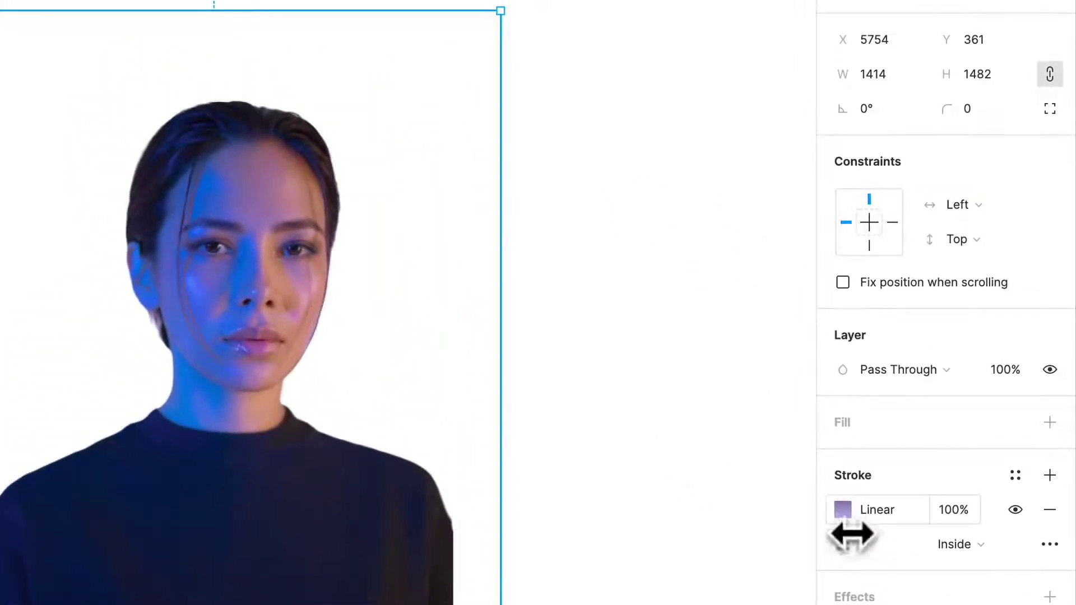
Set the gradient stroke to 122 and resize the frame to 1180 × 1153 at the photo's bottom.
mouse_move(850, 544)
left_mouse_down()
mouse_move(1072, 542)
mouse_move(924, 538)
left_mouse_up()
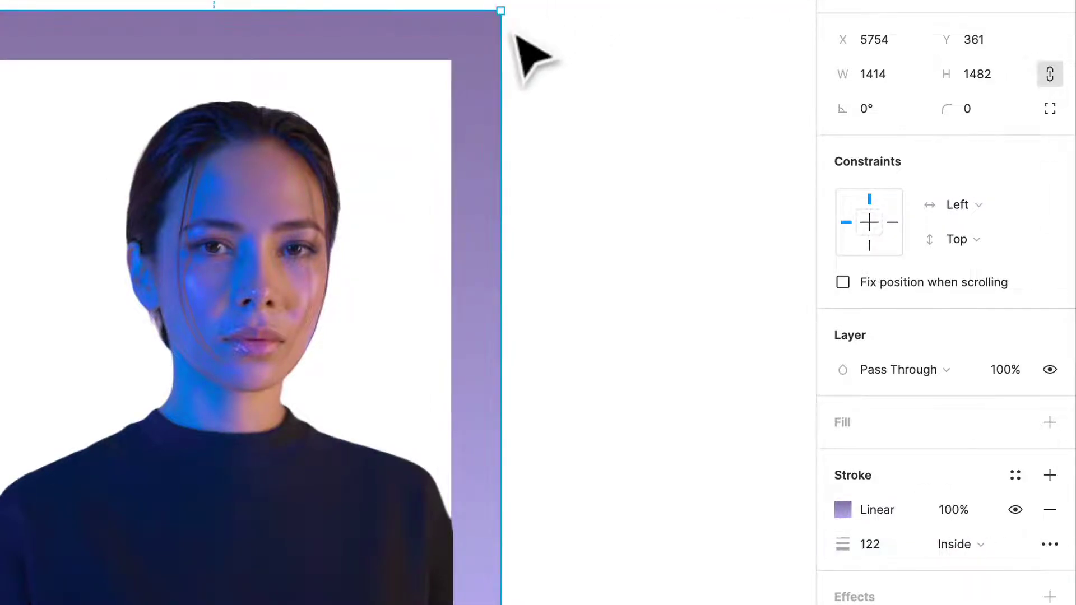
left_click(528, 49)
left_click_drag(478, 22, 392, 165)
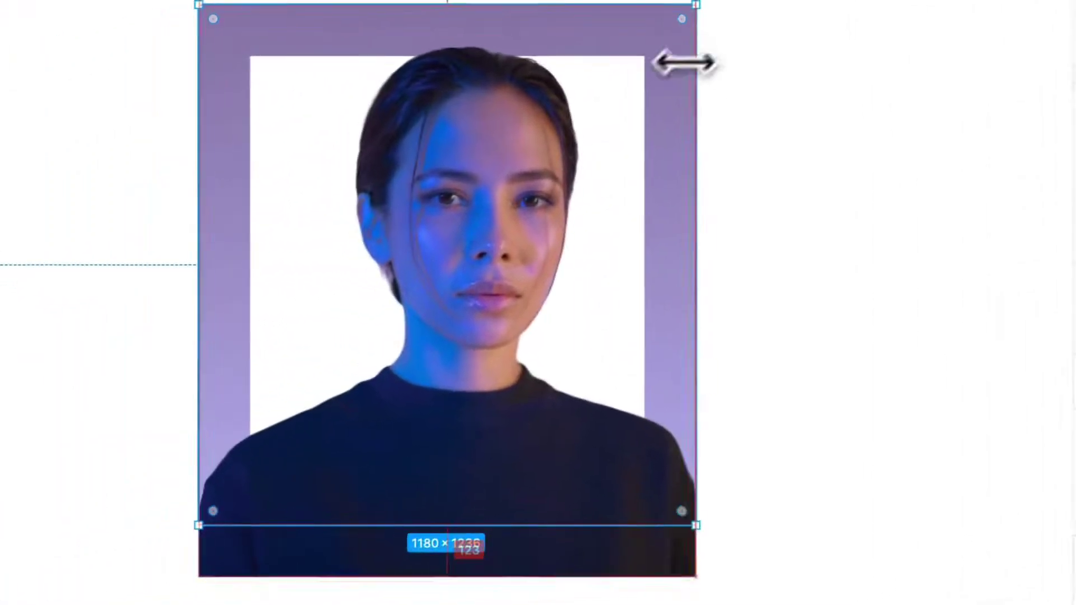
left_click_drag(683, 62, 664, 181)
left_click_drag(642, 56, 641, 92)
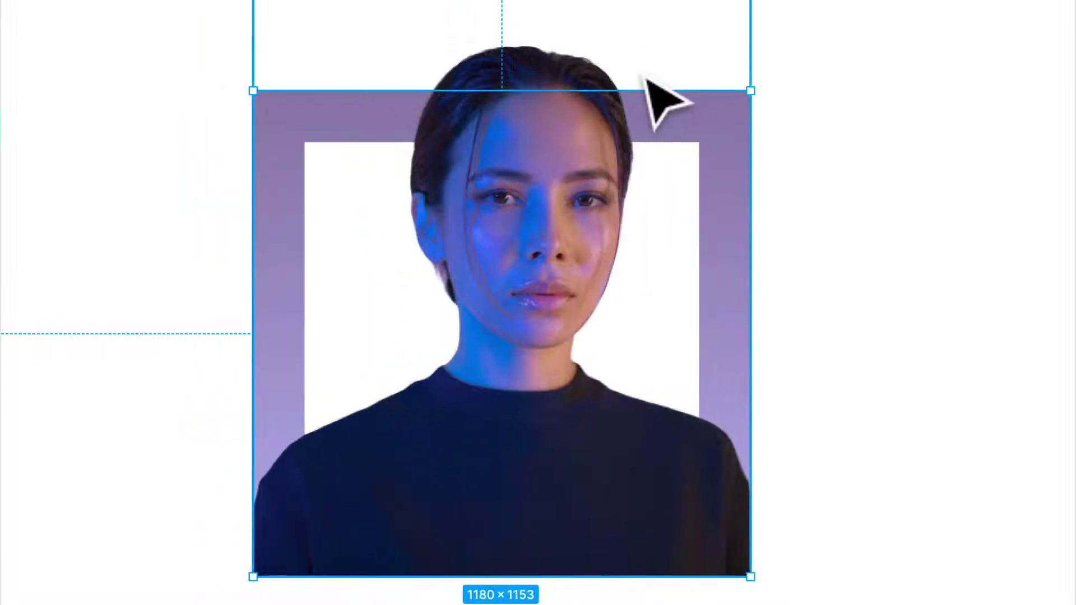
left_click(913, 151)
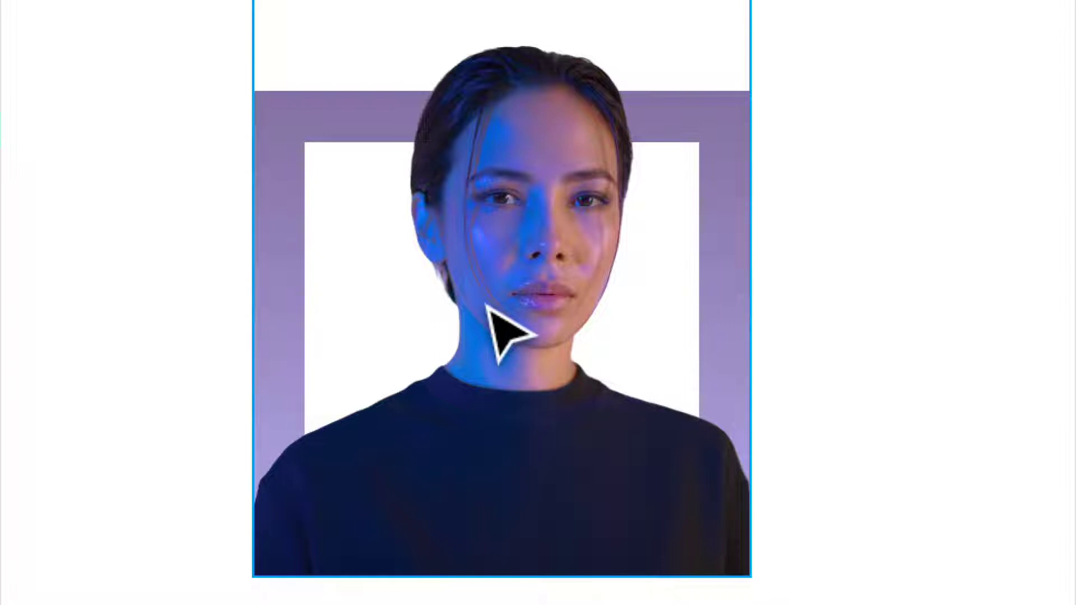
Paste a copy of the portrait on top of the original and start cropping it.
left_click(486, 305)
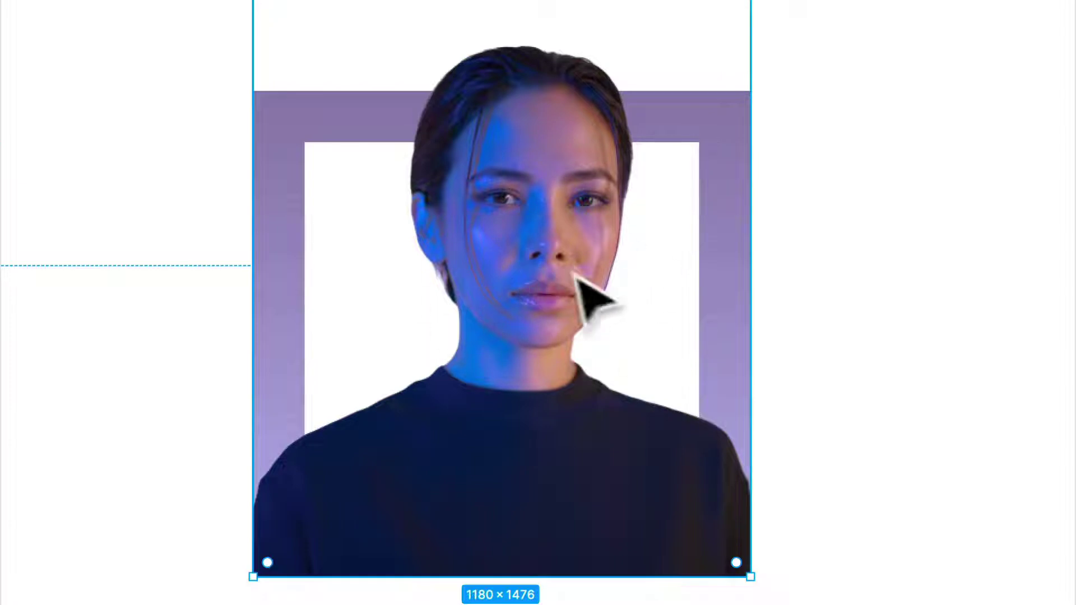
key("super")
key("super+c")
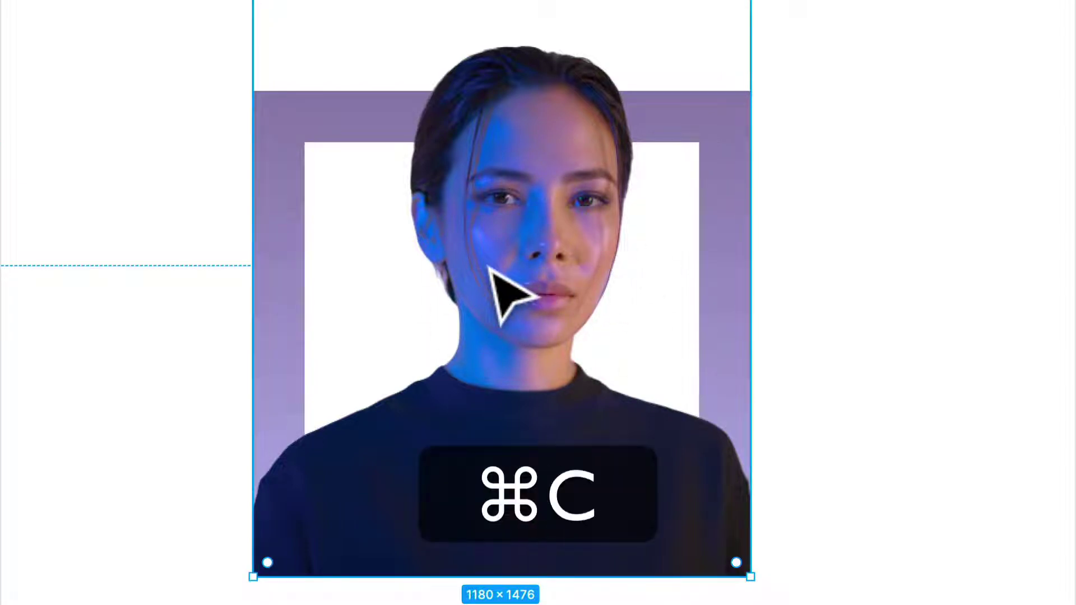
key("super+v")
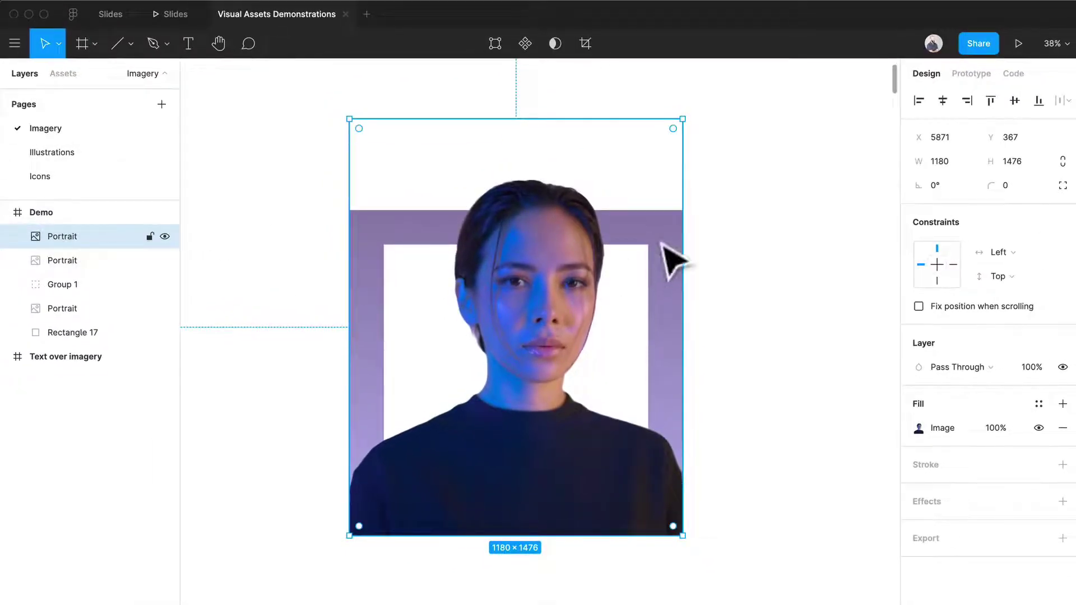
left_click(588, 45)
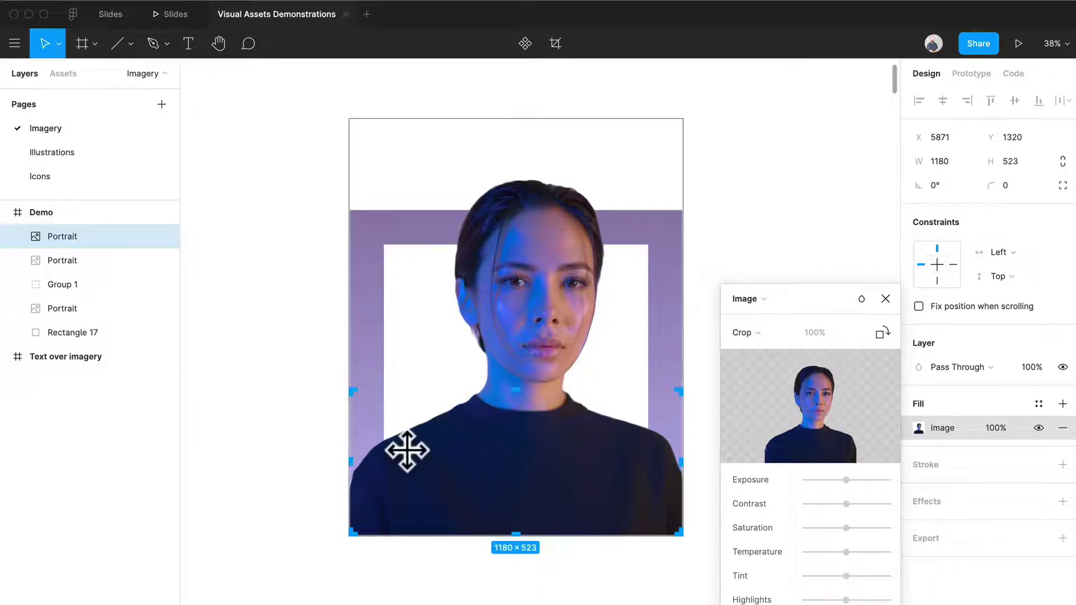
Rename the portrait layers Masked and OG, and send OG to the back.
double_click(75, 236)
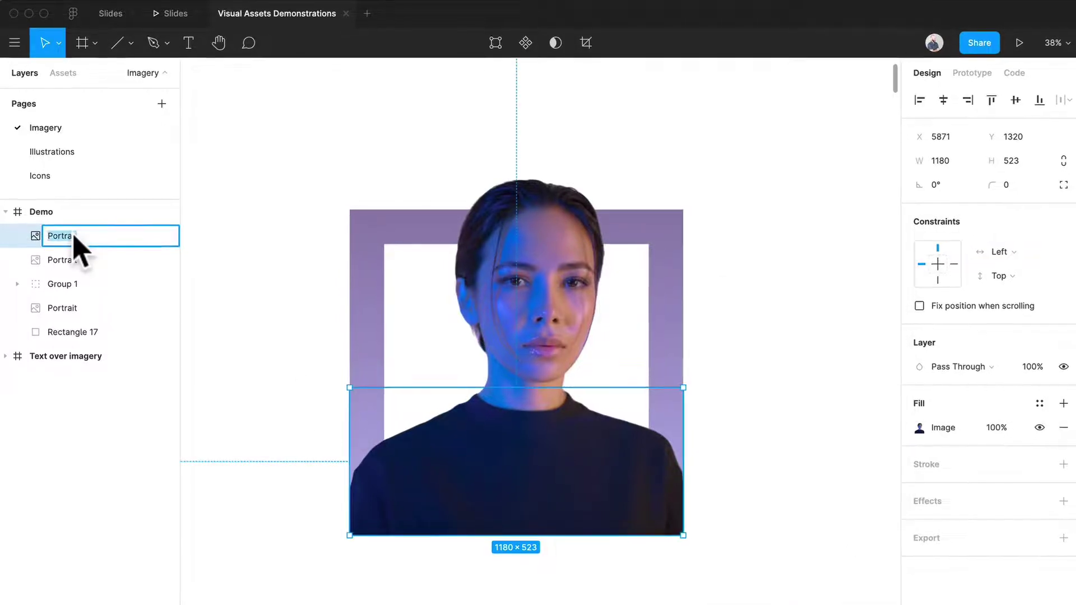
type("Masked")
key("Return")
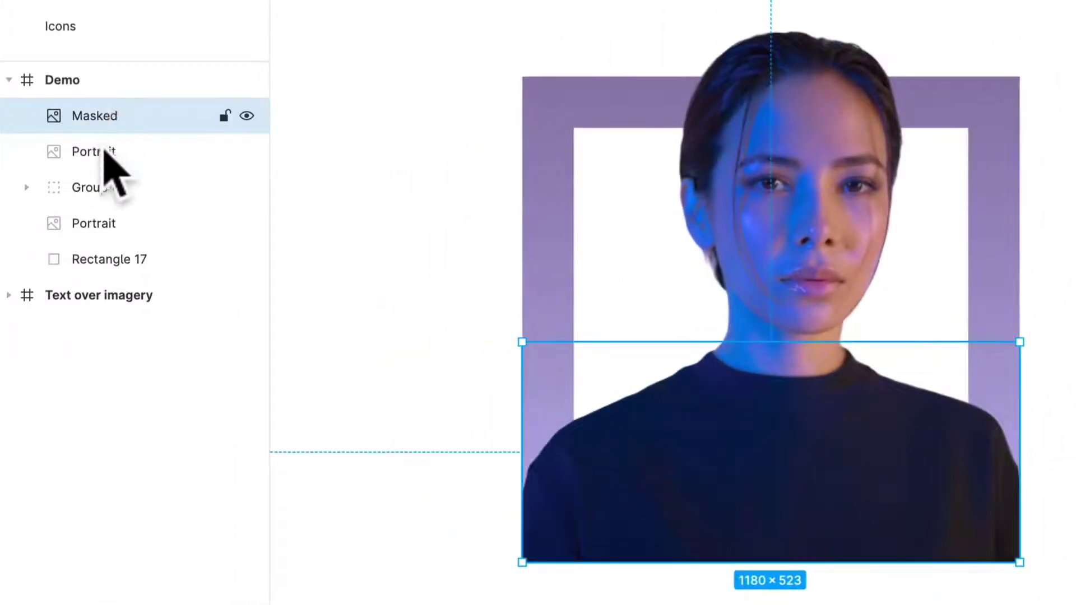
double_click(103, 152)
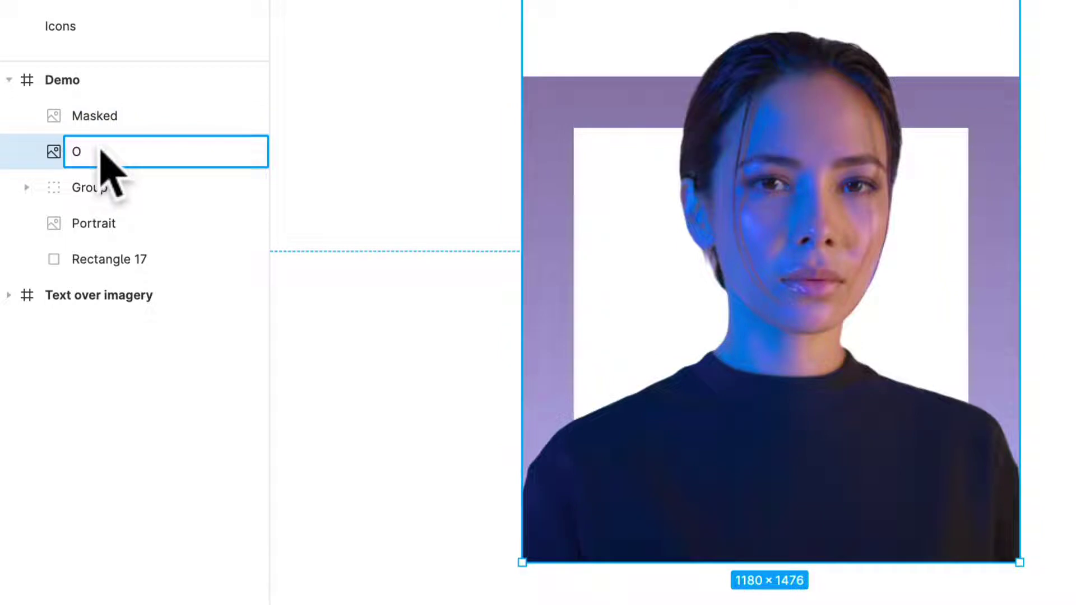
type("OG")
key("Return")
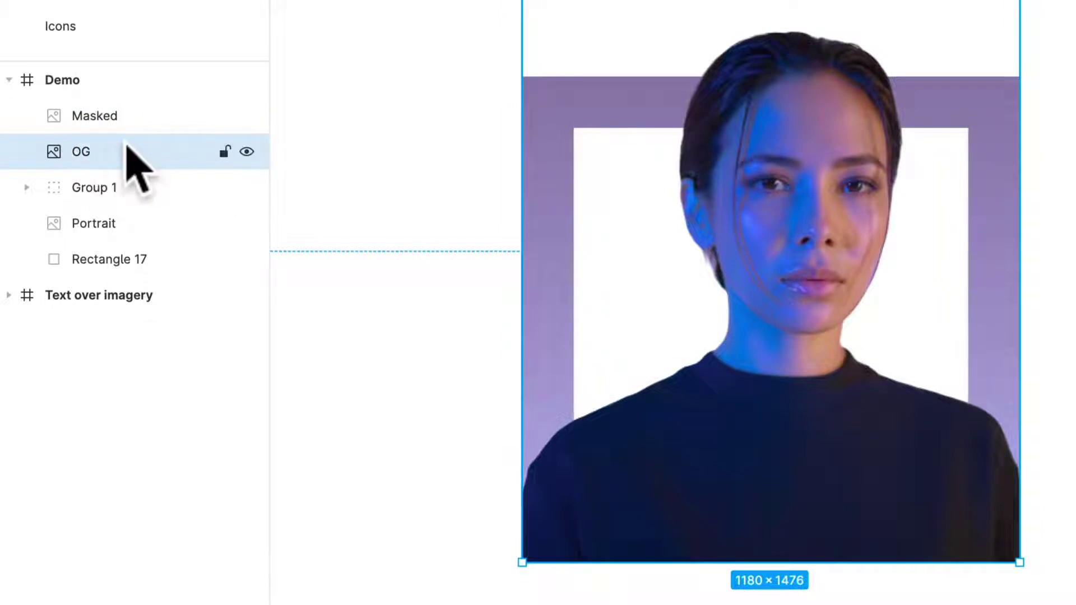
right_click(126, 147)
left_click(191, 241)
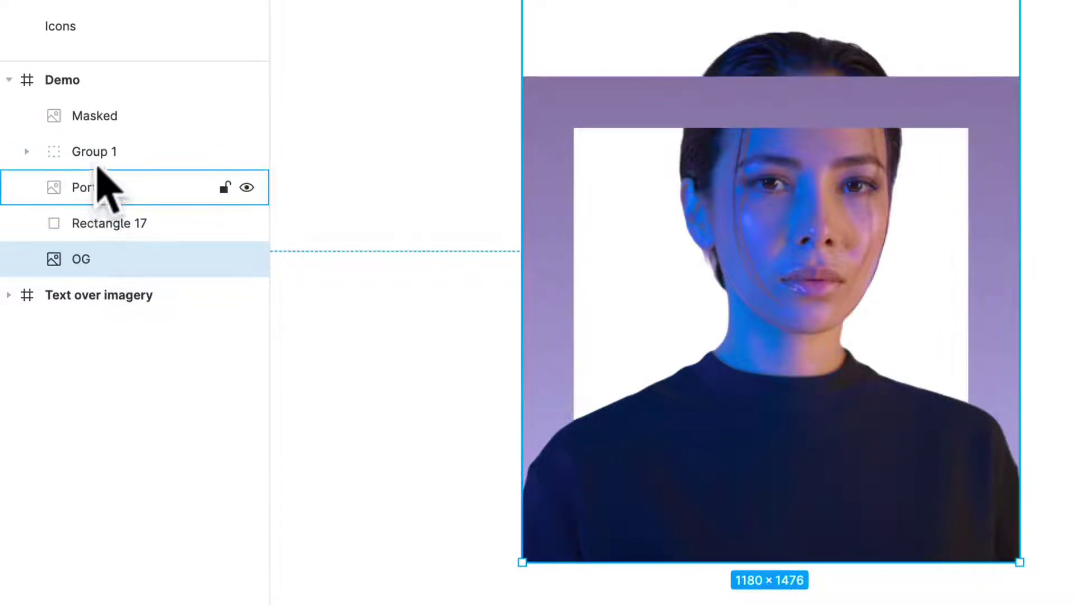
Select Masked and reposition its photo inside the crop frame.
left_click(103, 120)
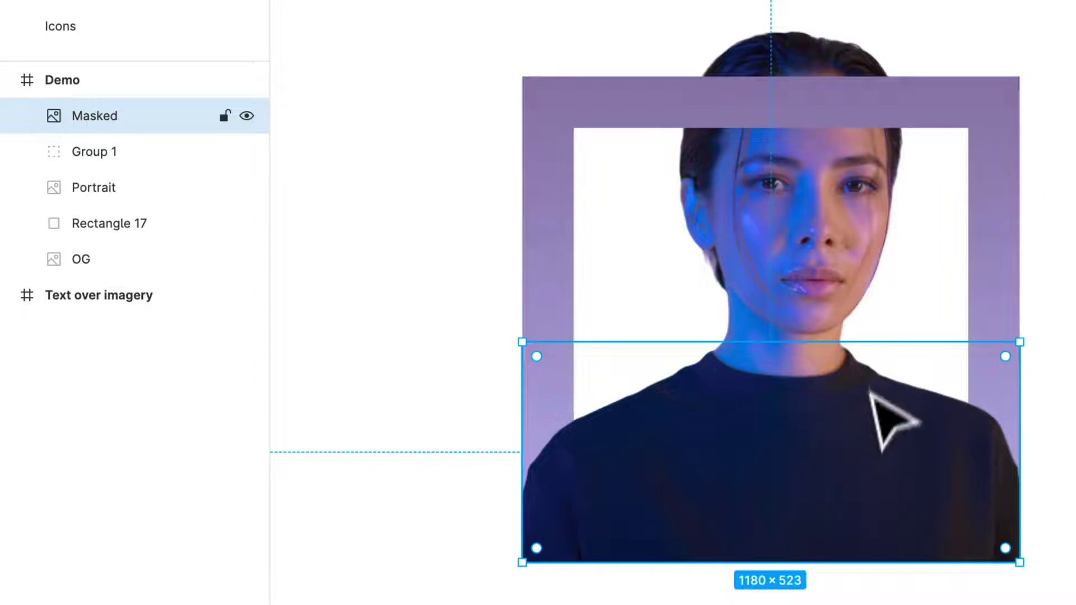
left_click_drag(874, 342, 871, 88)
key("ctrl+z")
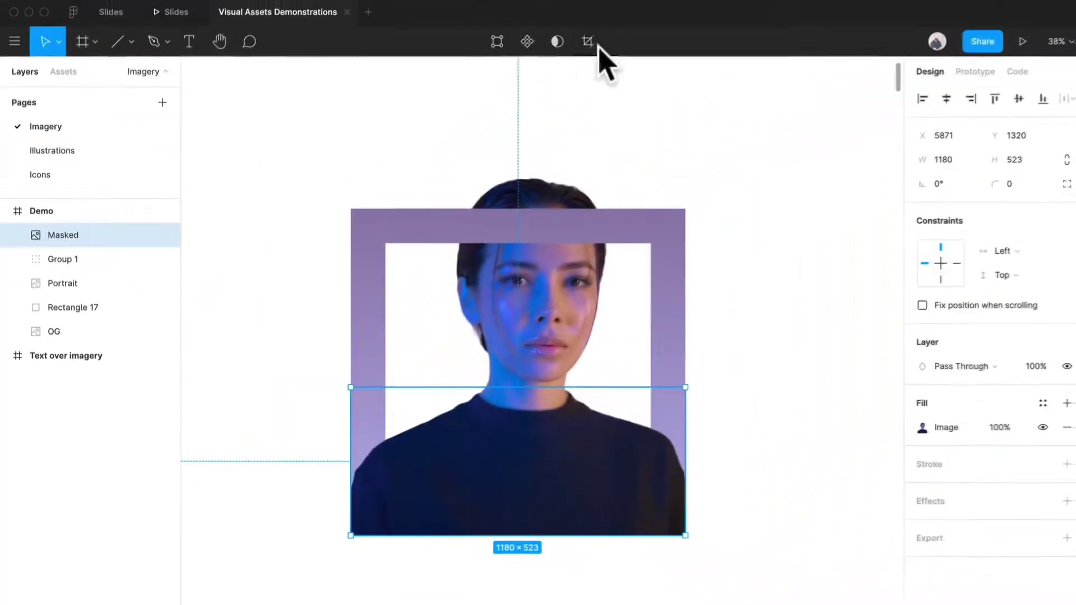
left_click(588, 44)
mouse_move(542, 412)
left_mouse_down()
mouse_move(559, 432)
mouse_move(560, 413)
left_mouse_up()
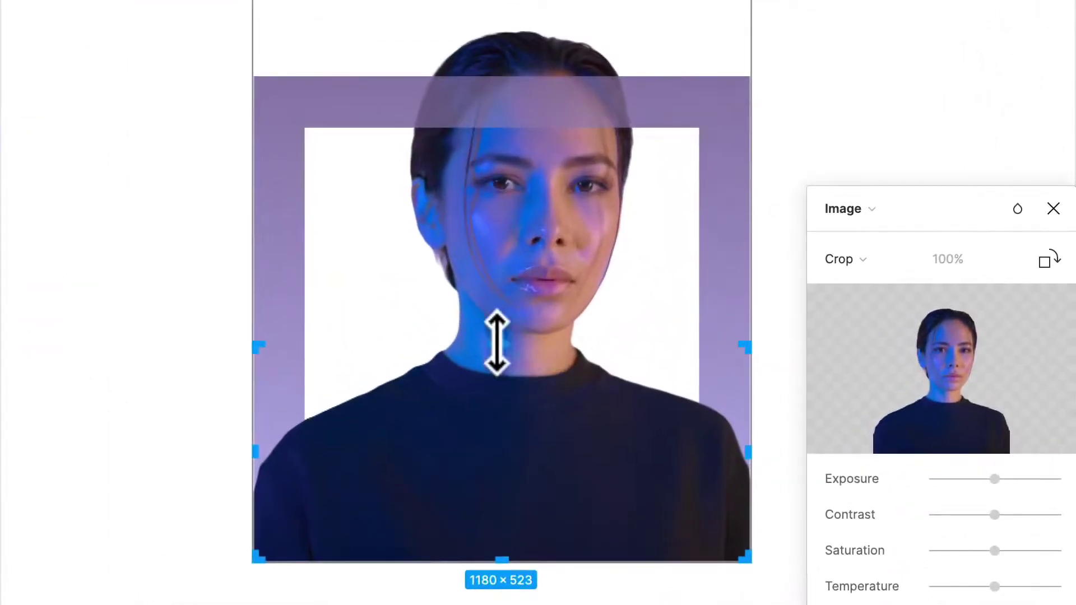
Crop Masked to a 1180 × 415 strip that includes the head, with the bottom edge raised.
left_click_drag(519, 280, 543, 76)
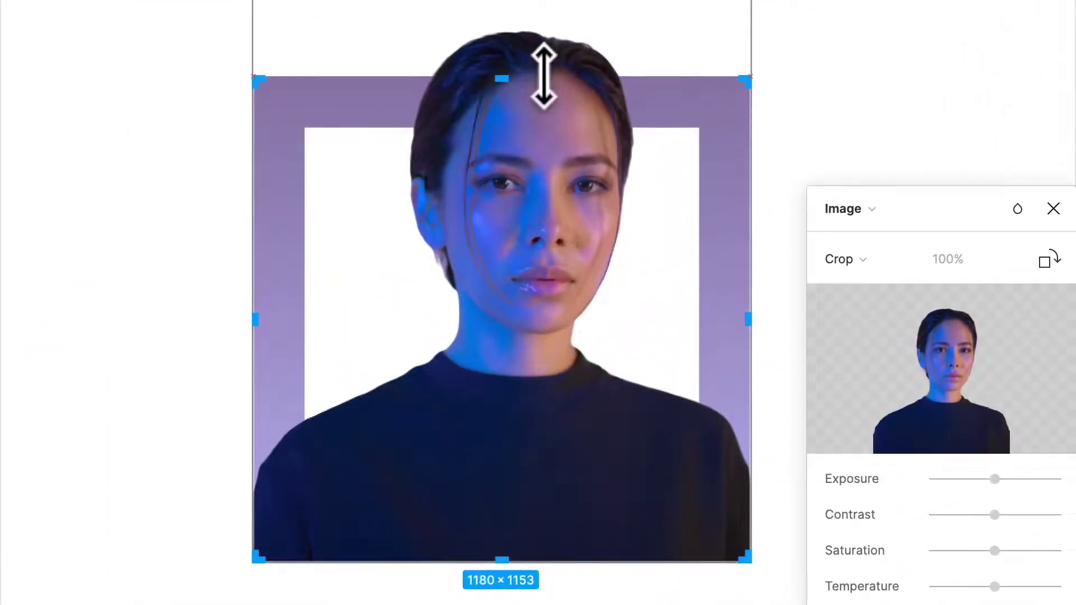
left_click_drag(501, 558, 501, 247)
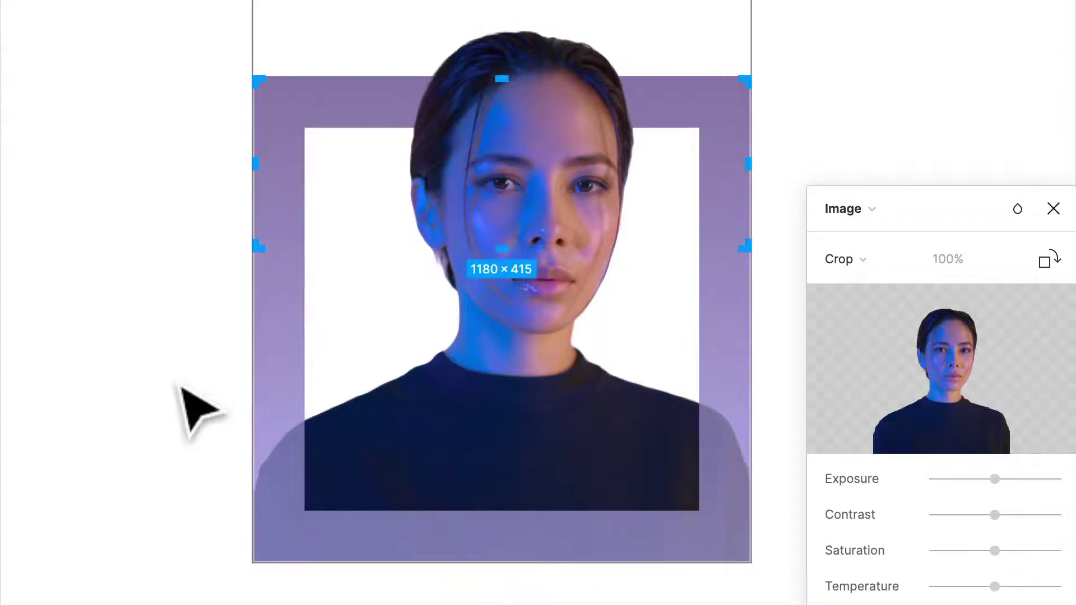
key("Return")
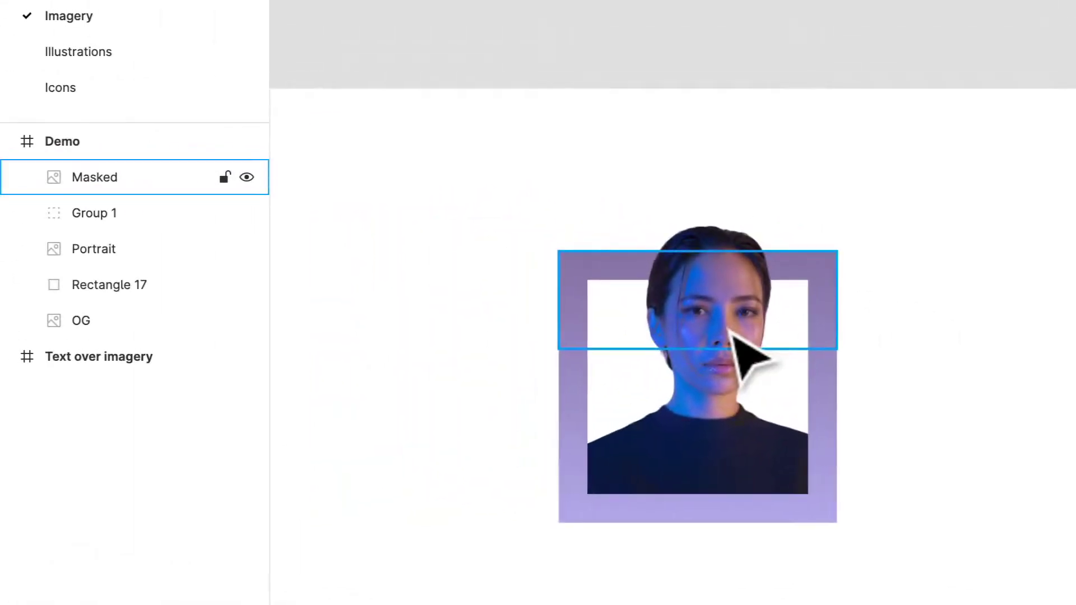
Delete the Masked layer and paste a duplicate of the OG portrait.
key("Delete")
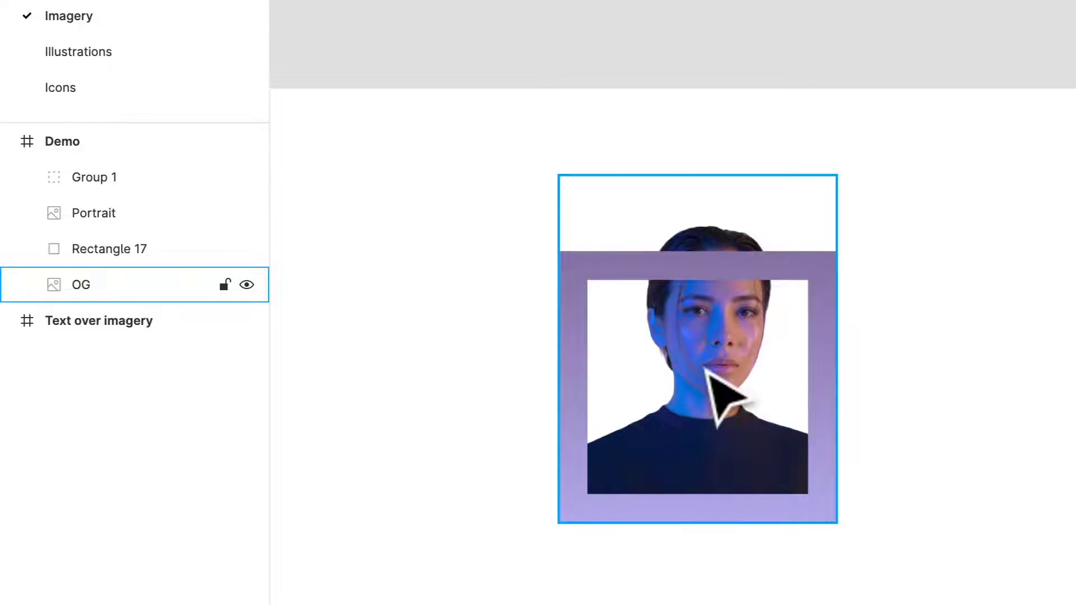
left_click(124, 291)
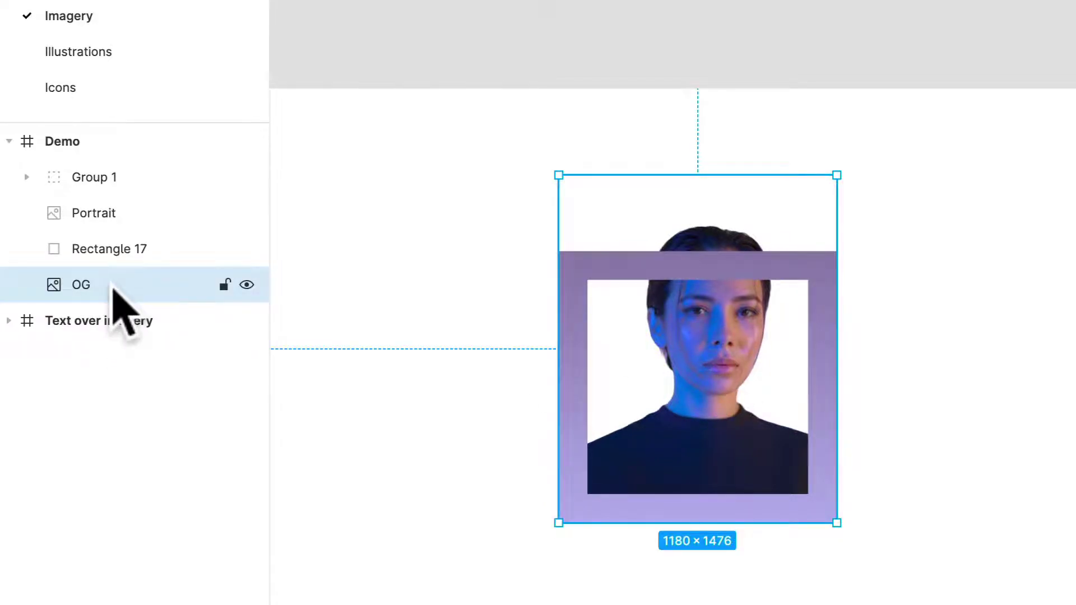
key("super")
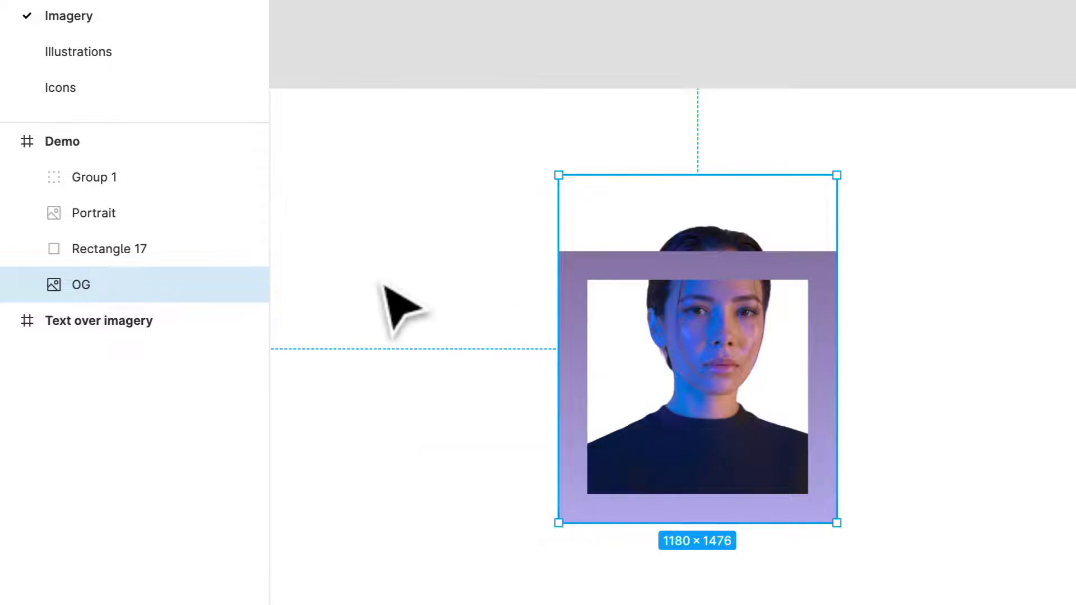
key("super+c")
key("super+v")
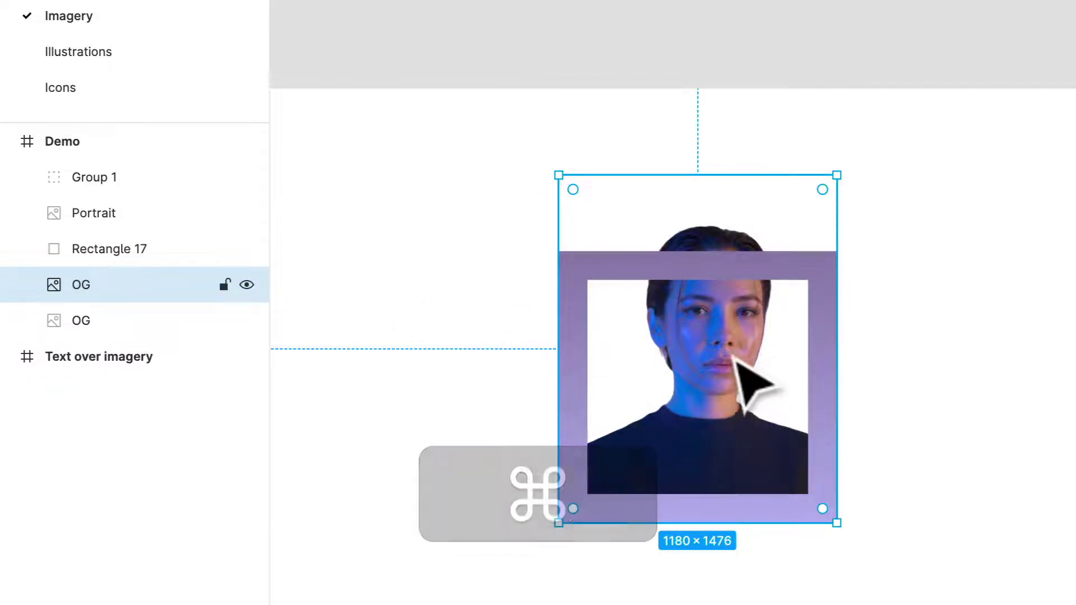
Bring the duplicate to the front and name it Masked Image.
right_click(736, 364)
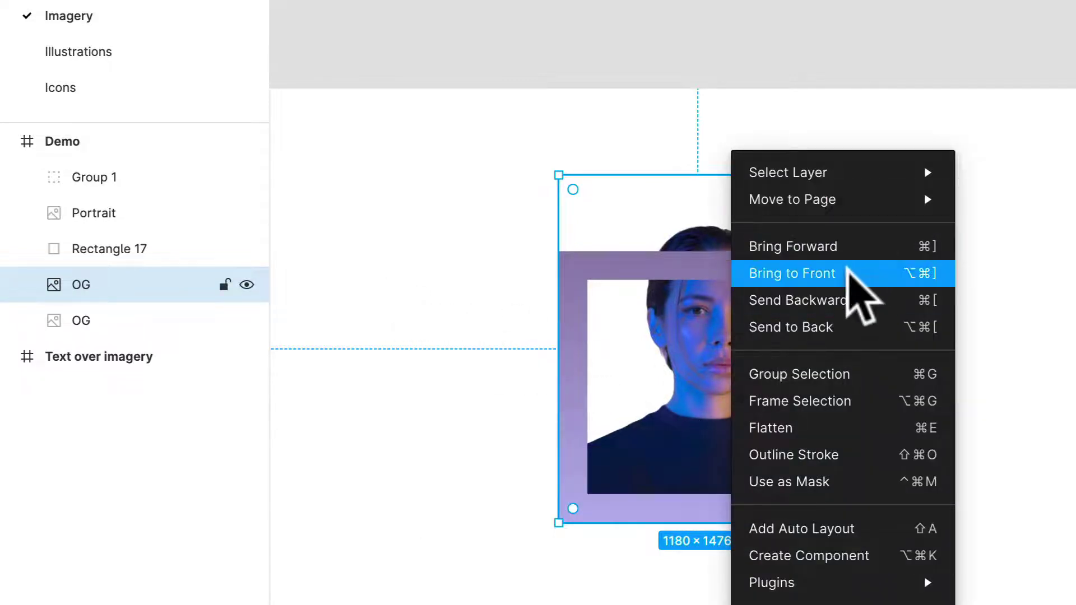
left_click(848, 274)
double_click(81, 181)
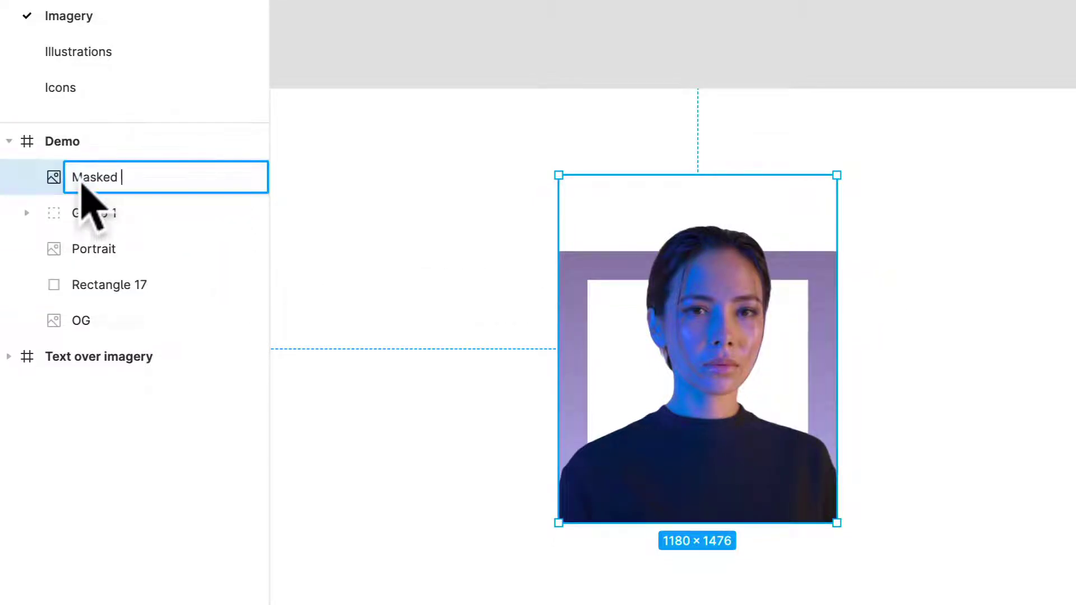
key("Return")
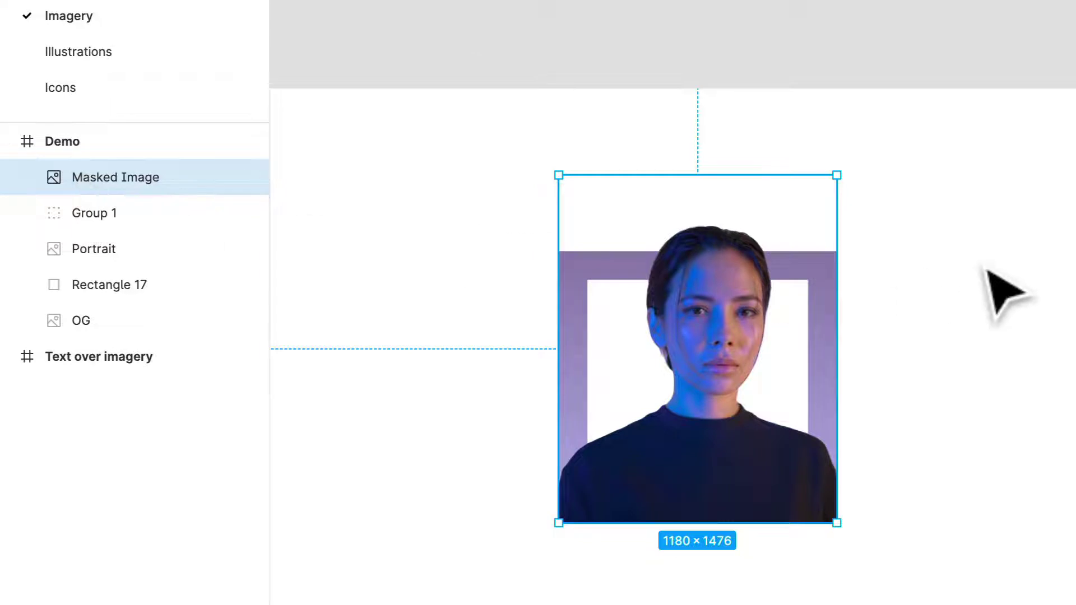
left_click(985, 288)
key("r")
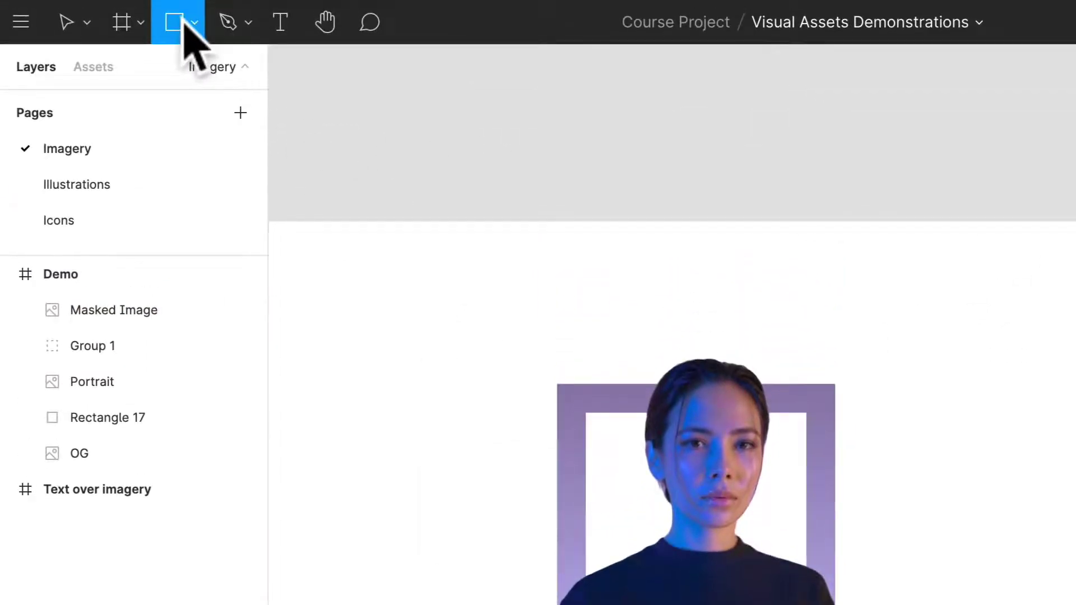
Draw a 1180 × 415 rectangle spanning the portrait's full width over its upper part.
mouse_move(603, 272)
left_mouse_down()
mouse_move(812, 401)
mouse_move(819, 360)
mouse_move(826, 414)
left_mouse_up()
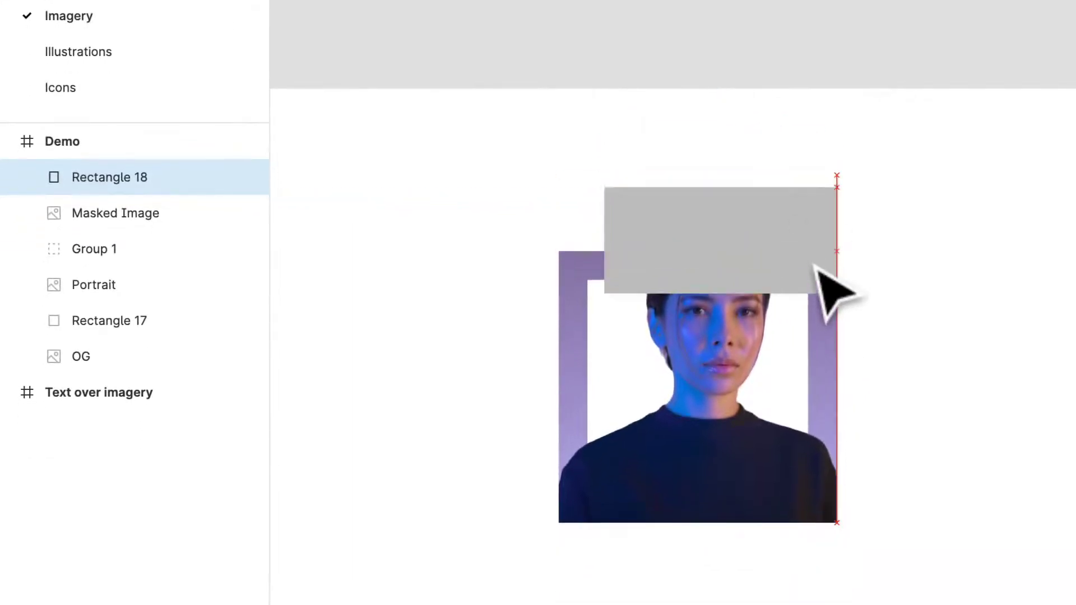
left_click_drag(814, 264, 812, 329)
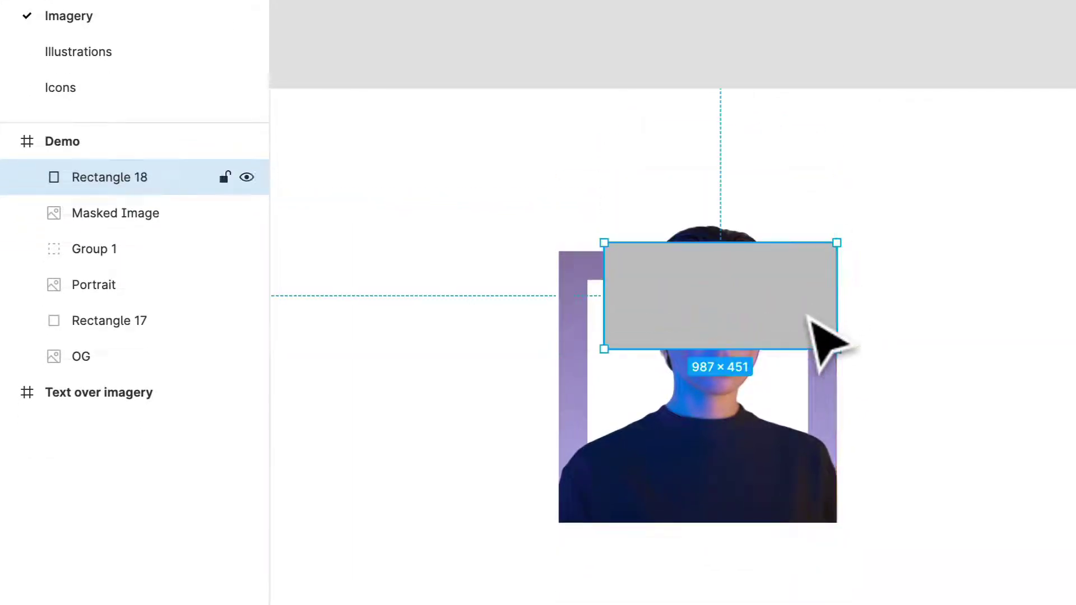
left_click_drag(601, 283, 555, 285)
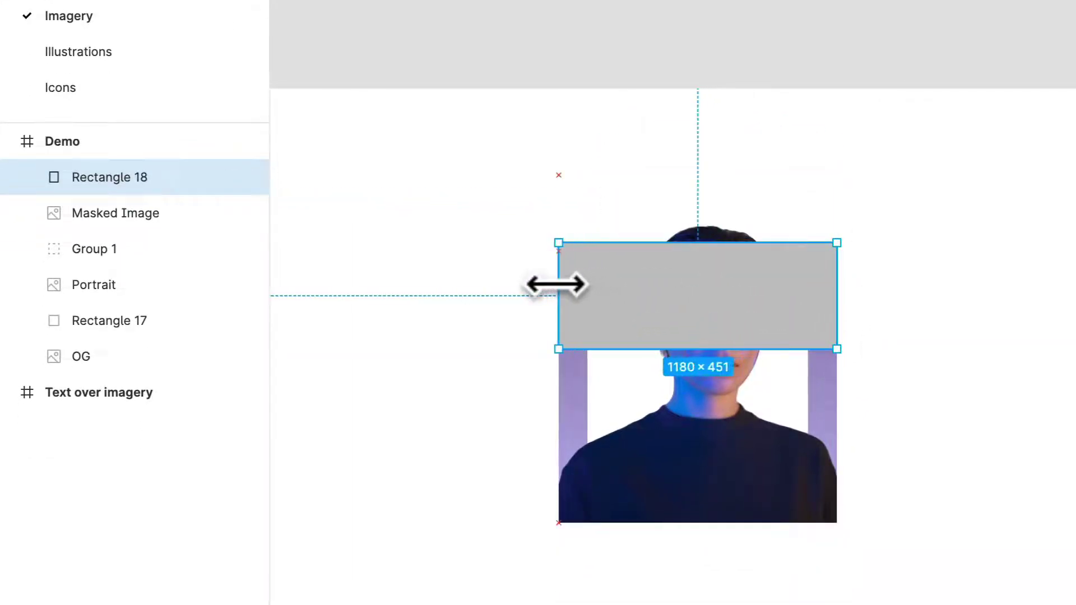
mouse_move(605, 245)
left_mouse_down()
mouse_move(600, 287)
mouse_move(612, 213)
mouse_move(607, 259)
mouse_move(609, 250)
left_mouse_up()
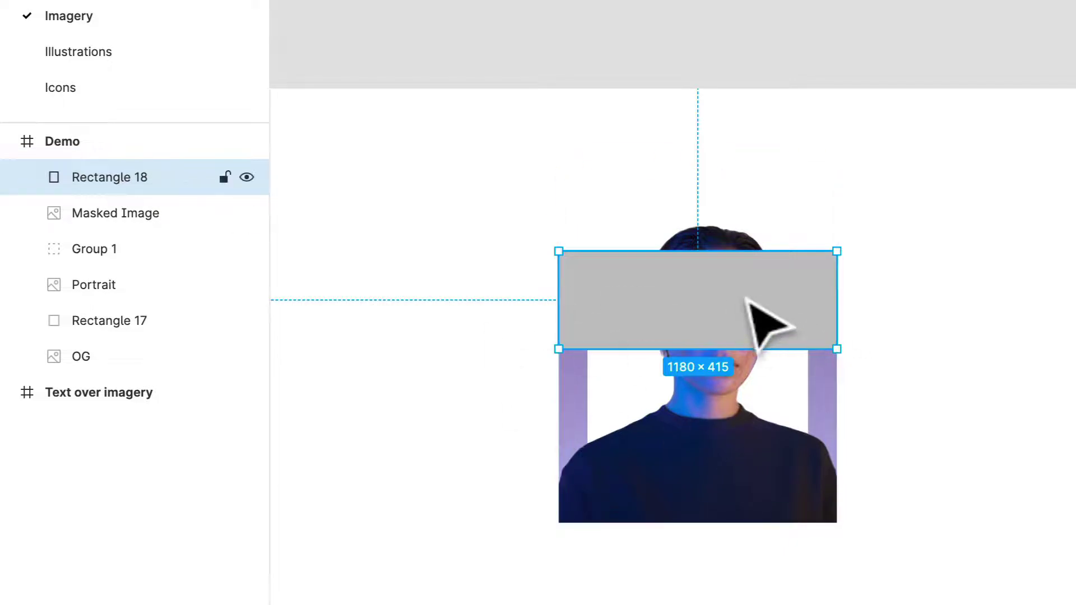
Name the rectangle layer Mask Rectangle.
key("ctrl+r")
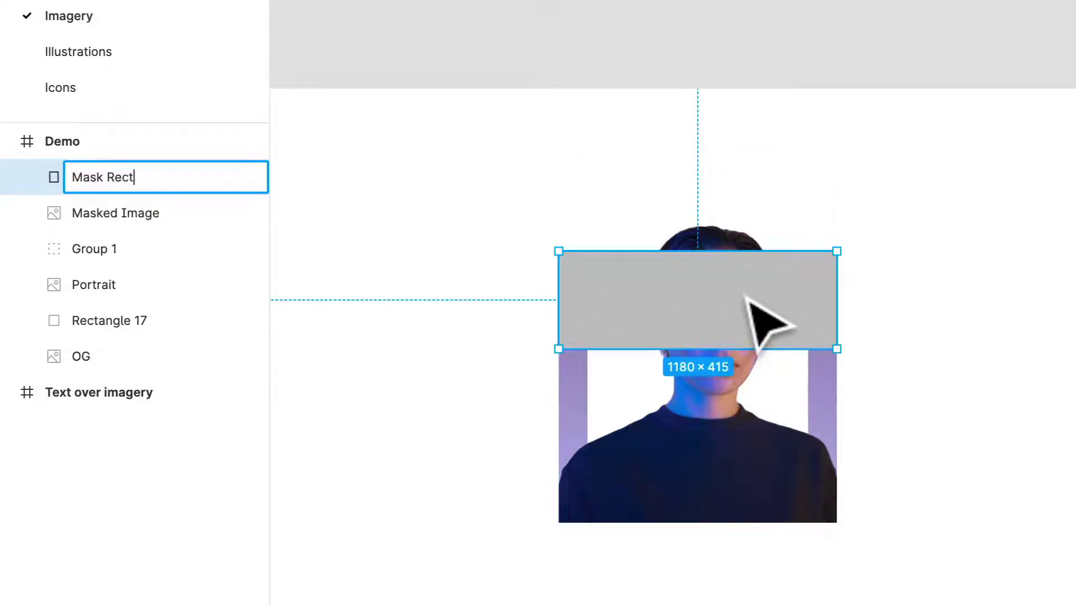
type("Mask Rectangle")
key("Return")
right_click(748, 298)
left_click(408, 293)
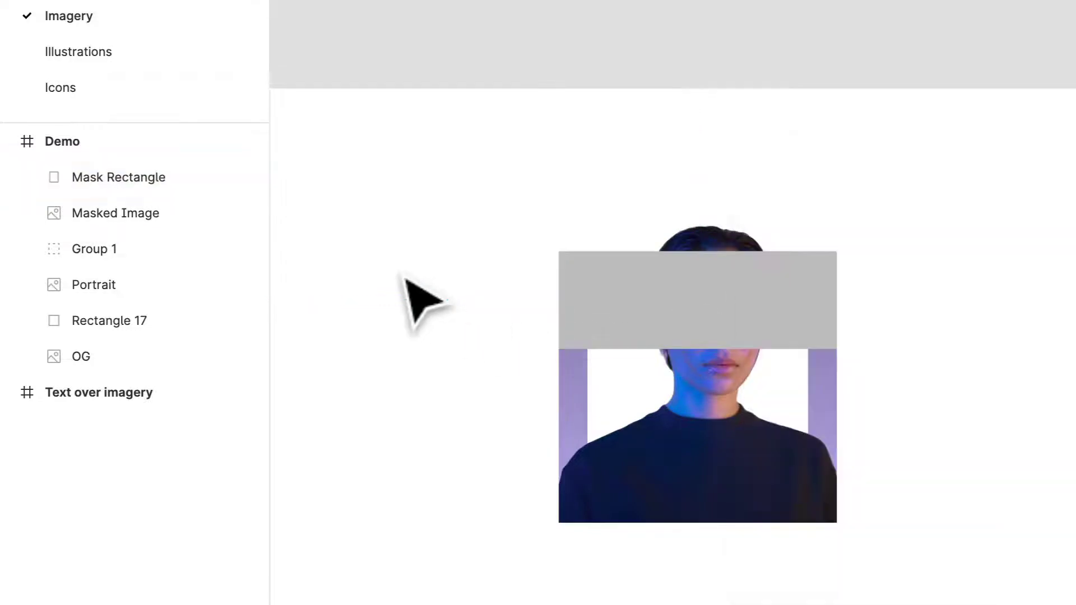
left_click(560, 291)
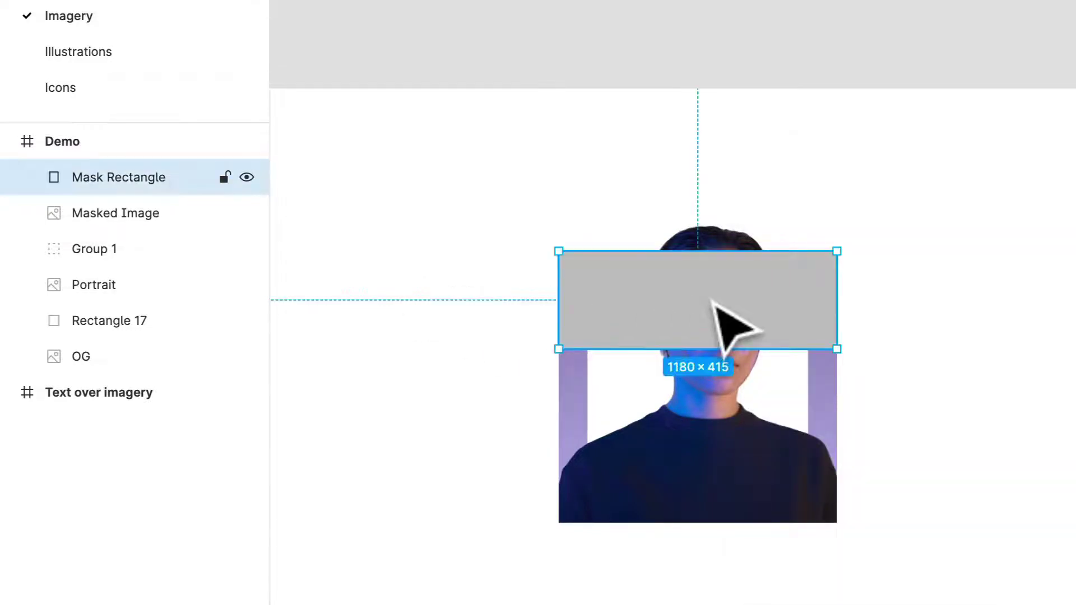
Send Mask Rectangle to the back and use it as a mask over Masked Image.
right_click(711, 303)
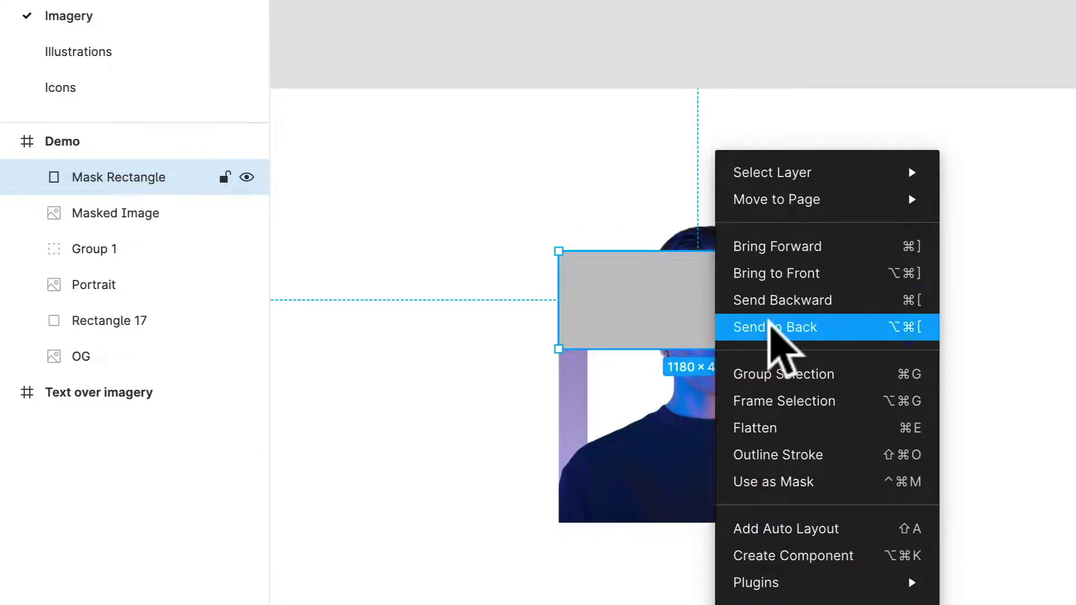
left_click(768, 328)
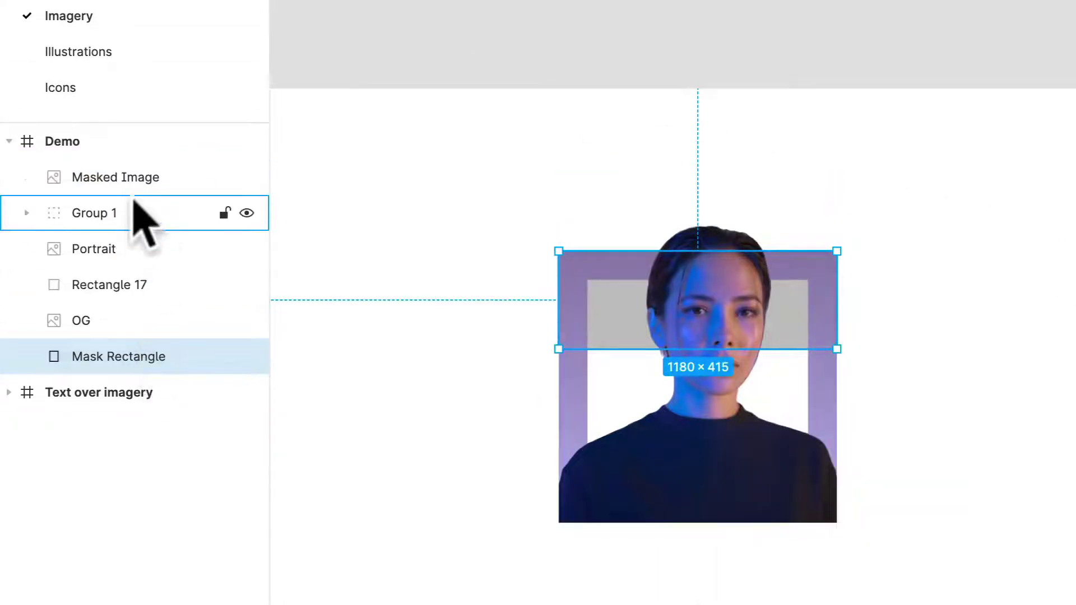
left_click(149, 179, "shift")
left_click(431, 350)
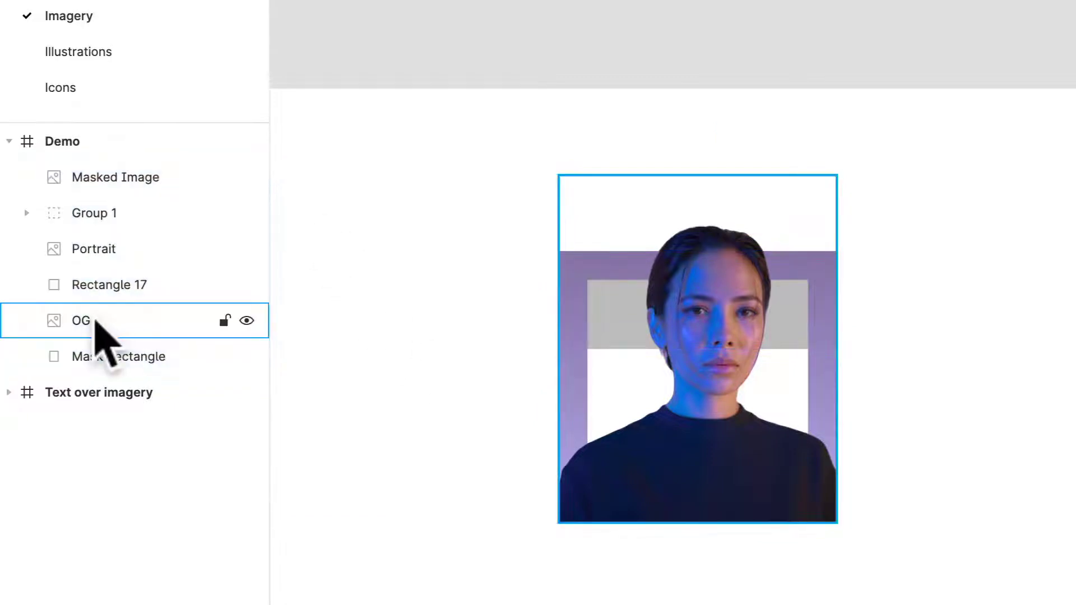
left_click(98, 353)
left_click(695, 435, "shift")
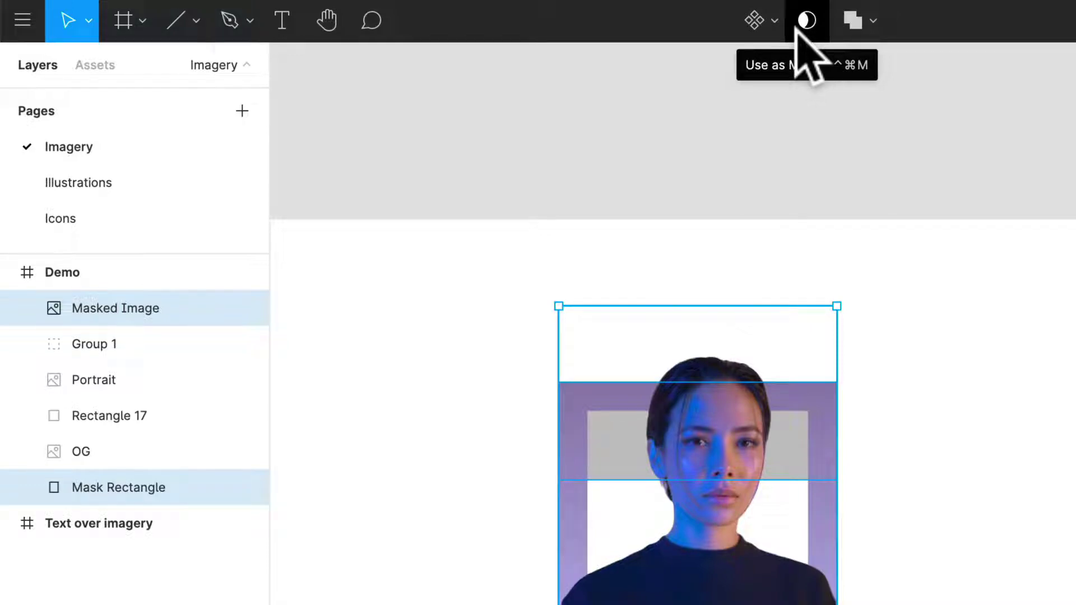
left_click(796, 32)
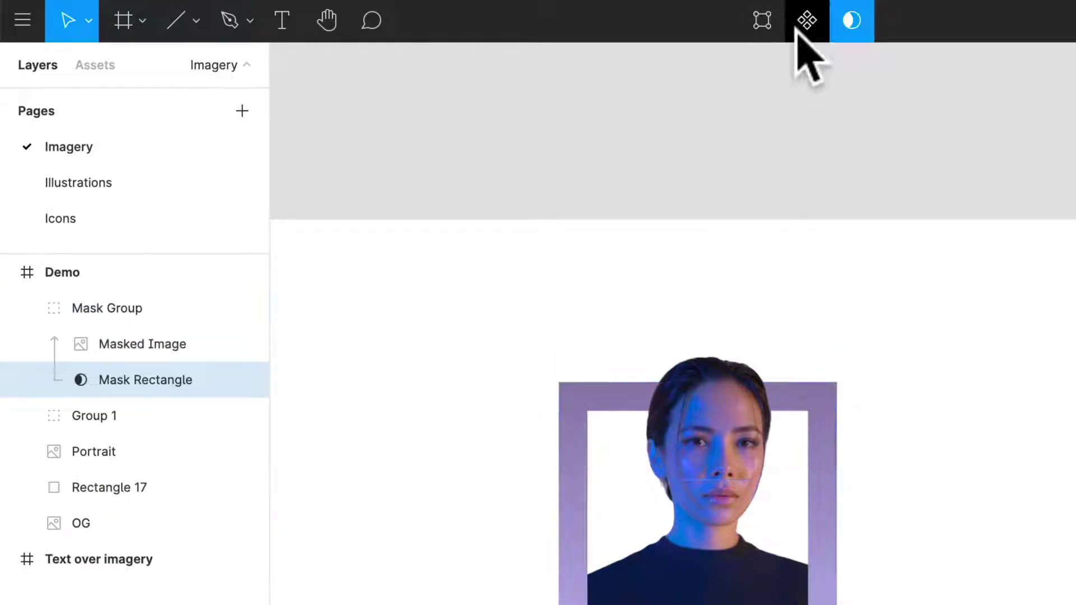
left_click(1017, 465)
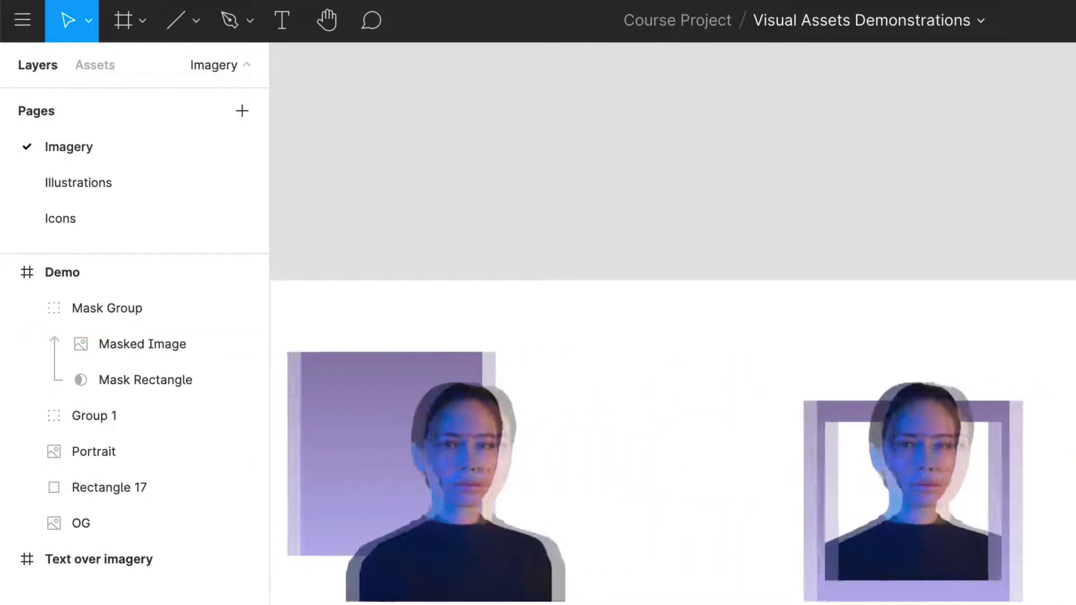
Draw a new 10954 × 1423 frame above the Demo frame.
scroll(1033, 432, "right", 3)
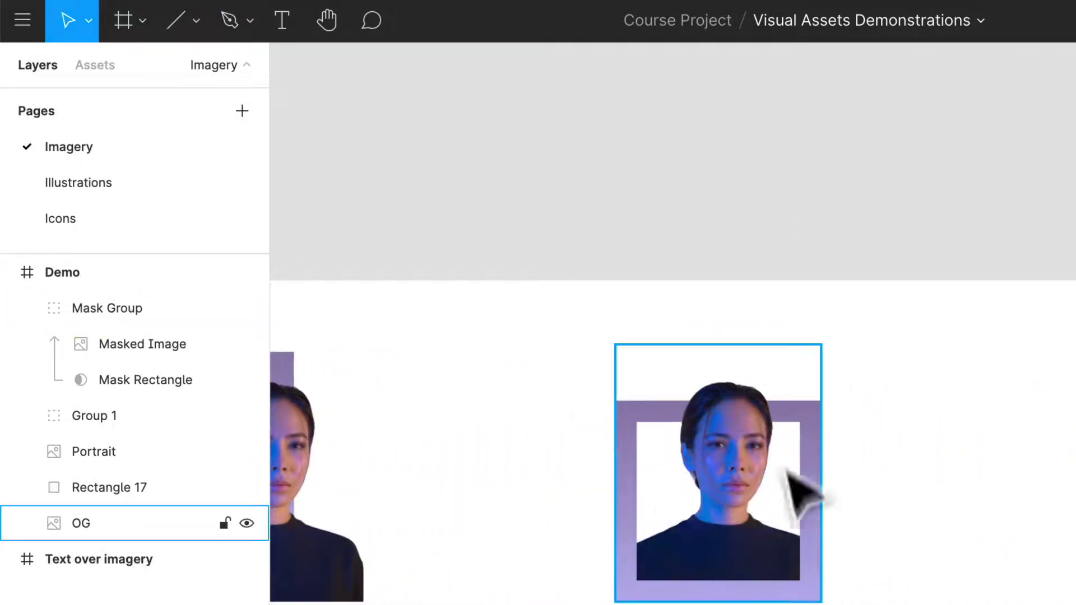
scroll(718, 511, "right", 5)
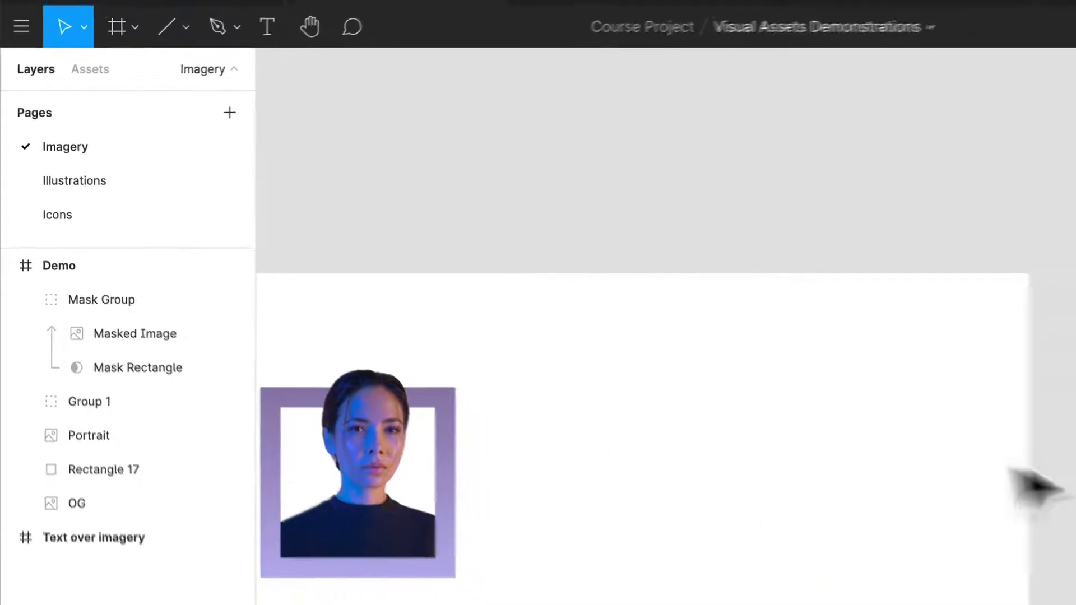
scroll(961, 479, "down", 5)
scroll(471, 336, "left", 5)
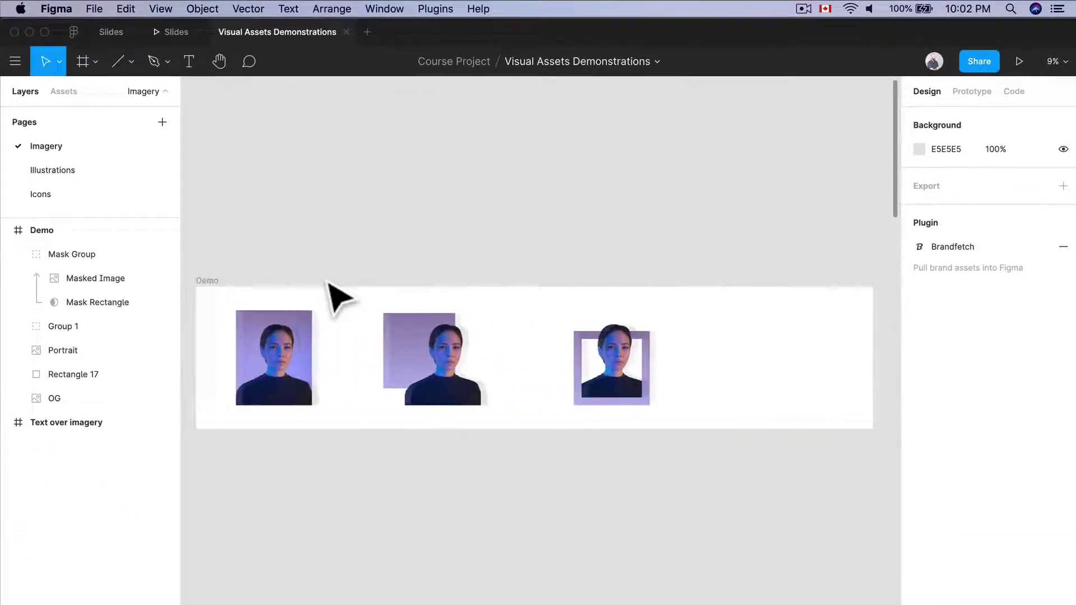
left_click(242, 286)
scroll(648, 344, "right", 3)
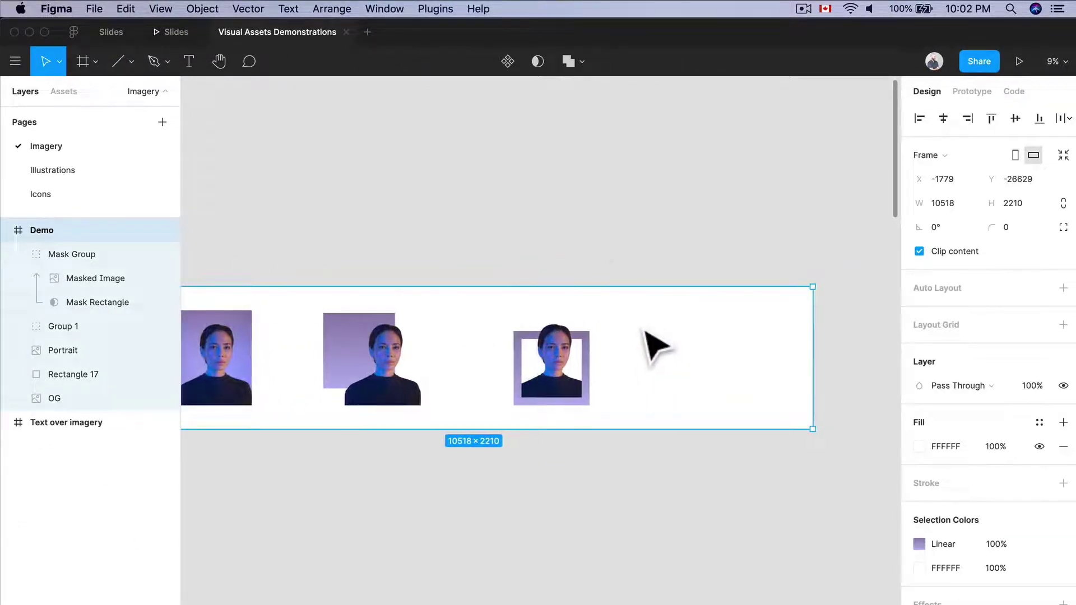
left_click(569, 252)
scroll(541, 252, "up", 4)
key("f")
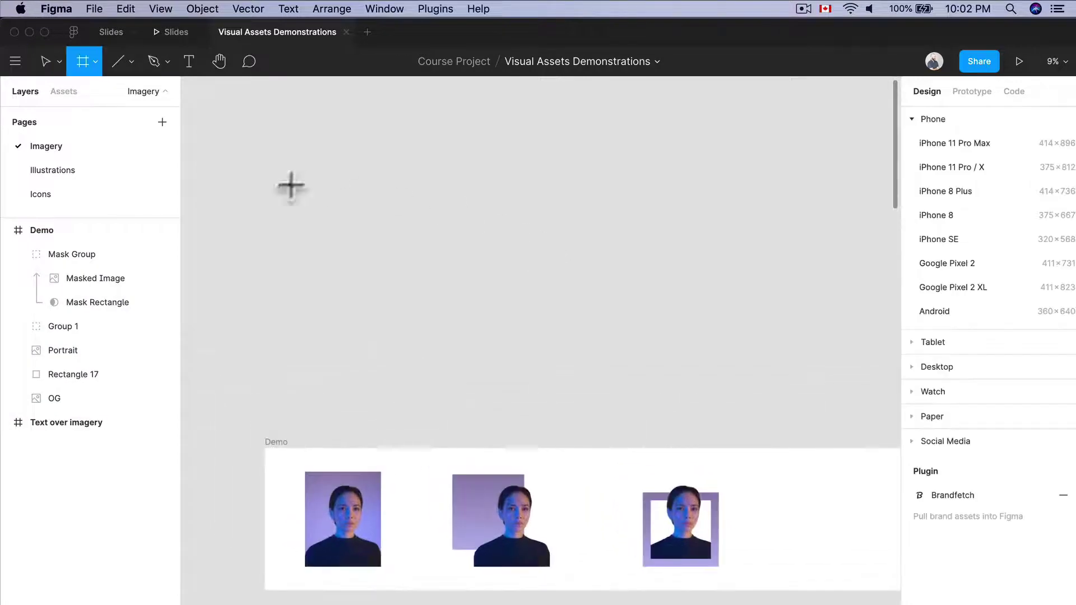
left_click_drag(252, 187, 740, 271)
Name the new frame Demo 2.
scroll(398, 260, "up", 5)
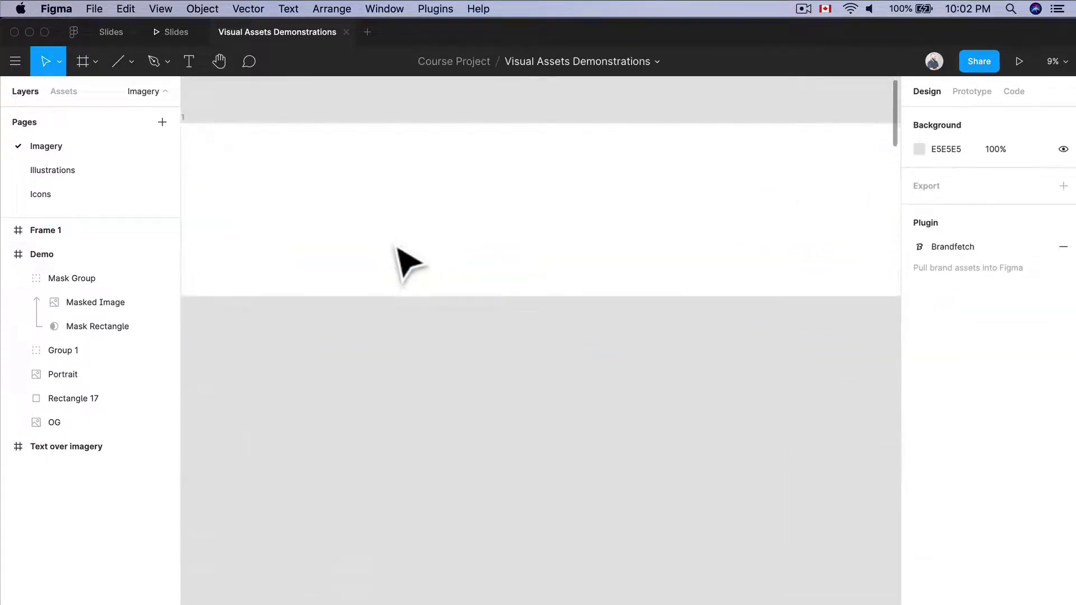
left_click(479, 230)
key("super+r")
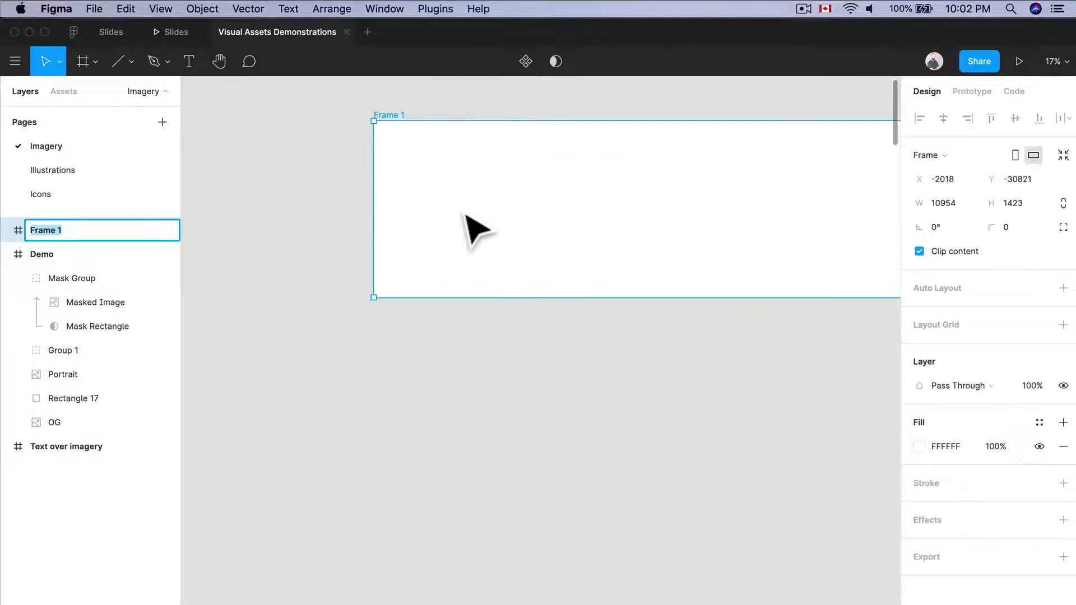
type("Demo 2")
key("Return")
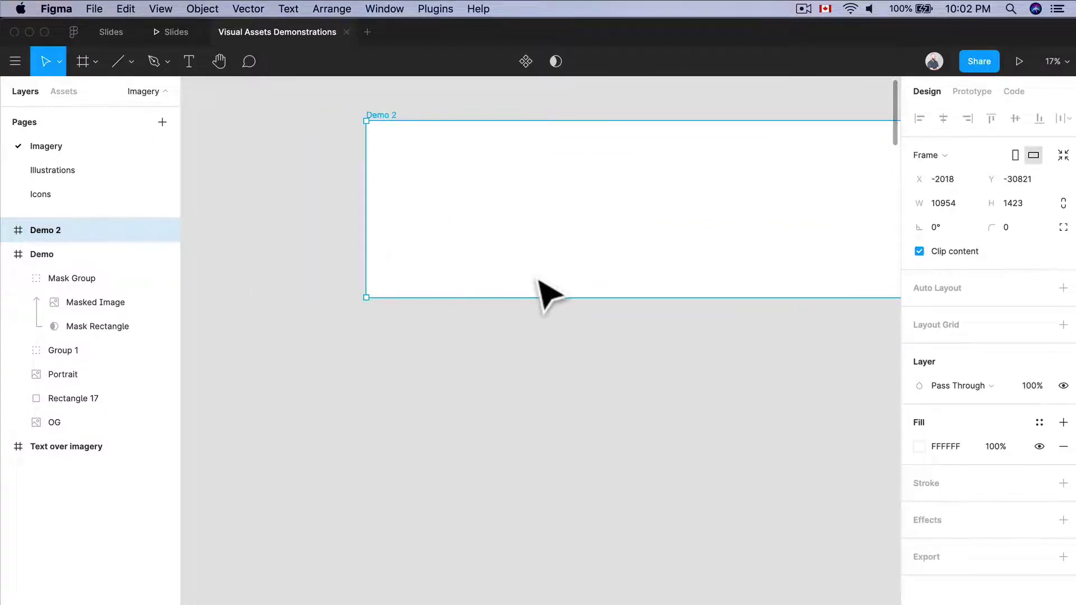
scroll(523, 359, "right", 3)
left_click(499, 425)
Search the Unsplash plugin for 'ps4' and drag the floating controller photo onto the canvas.
left_click(429, 10)
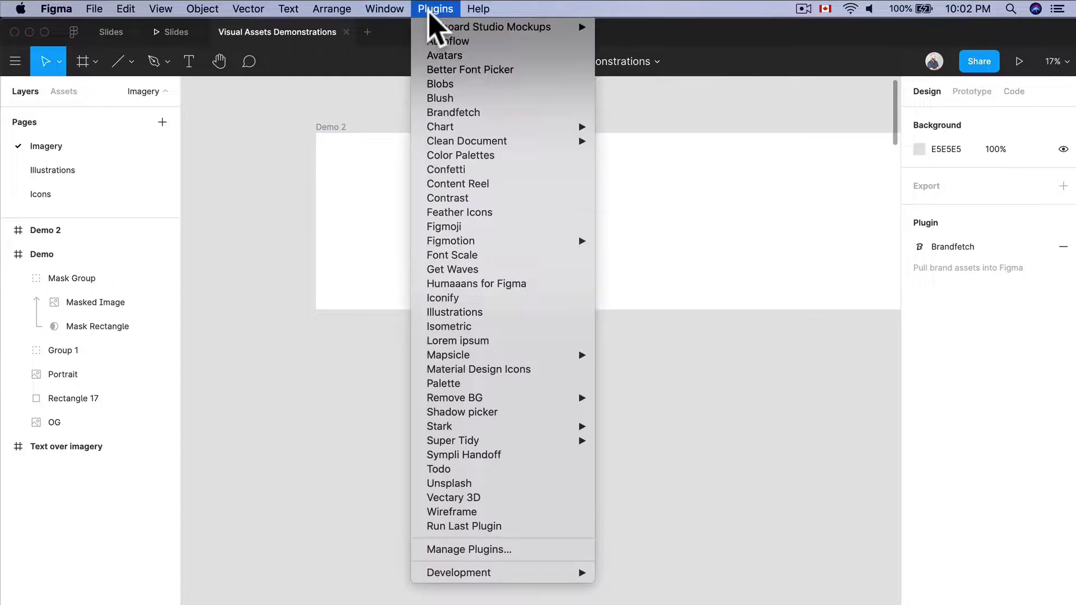
left_click(485, 485)
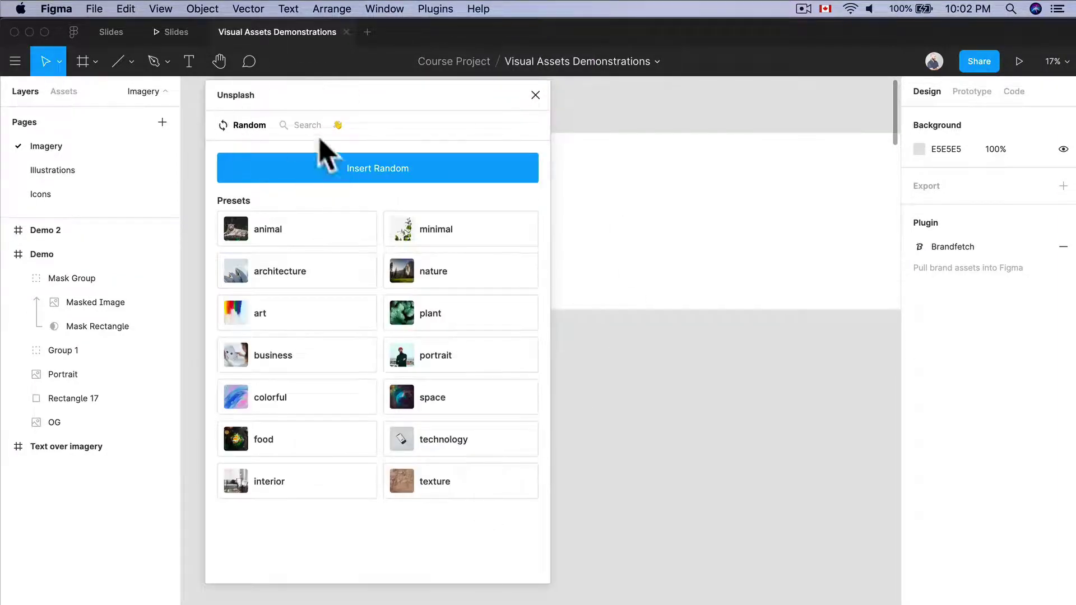
left_click(310, 127)
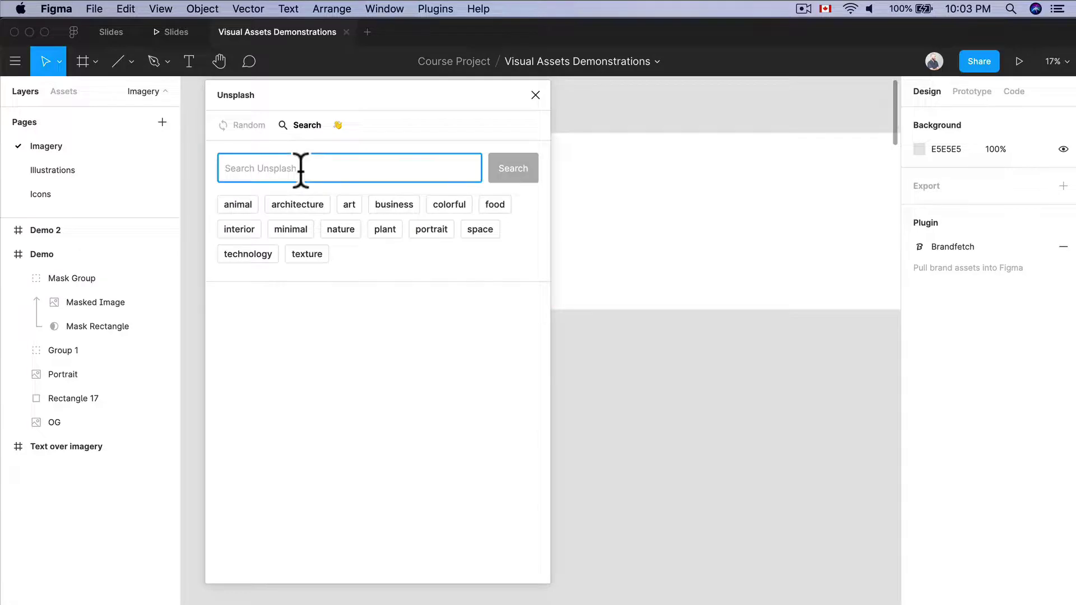
type("ps")
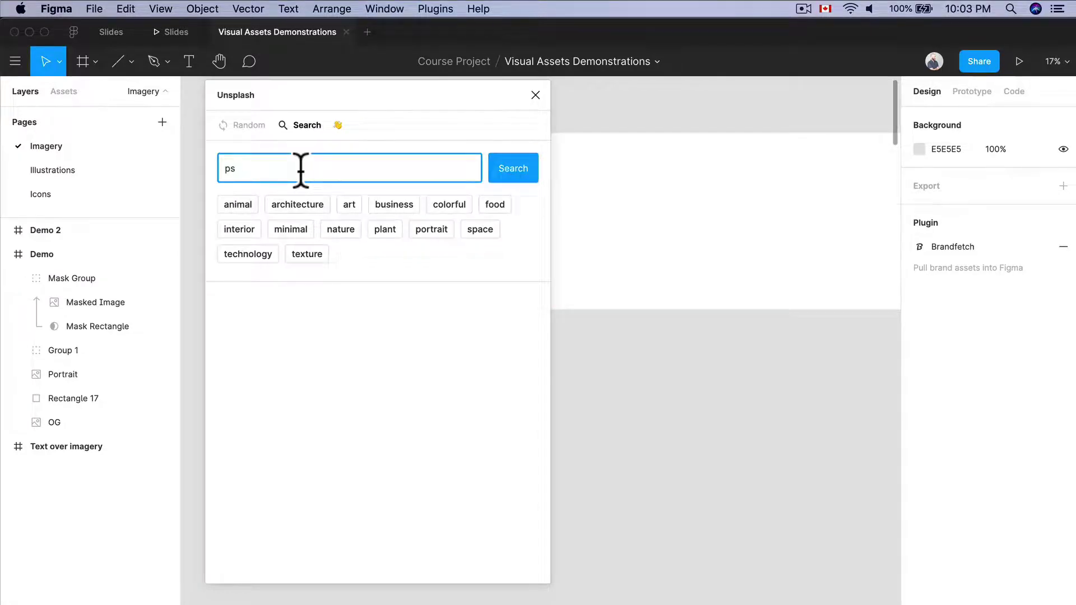
type("4")
key("Return")
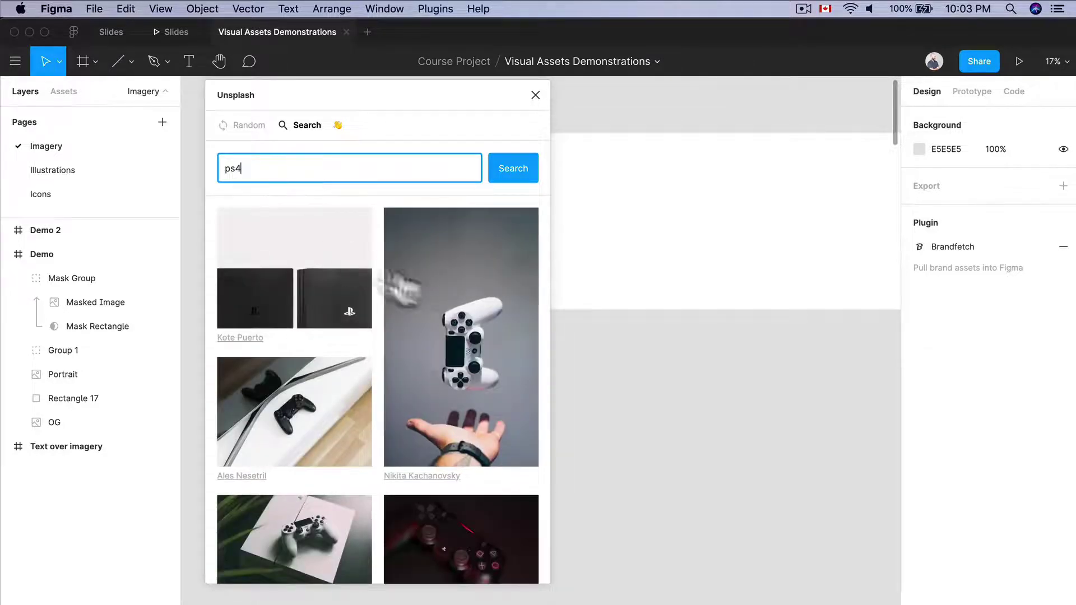
scroll(479, 344, "down", 3)
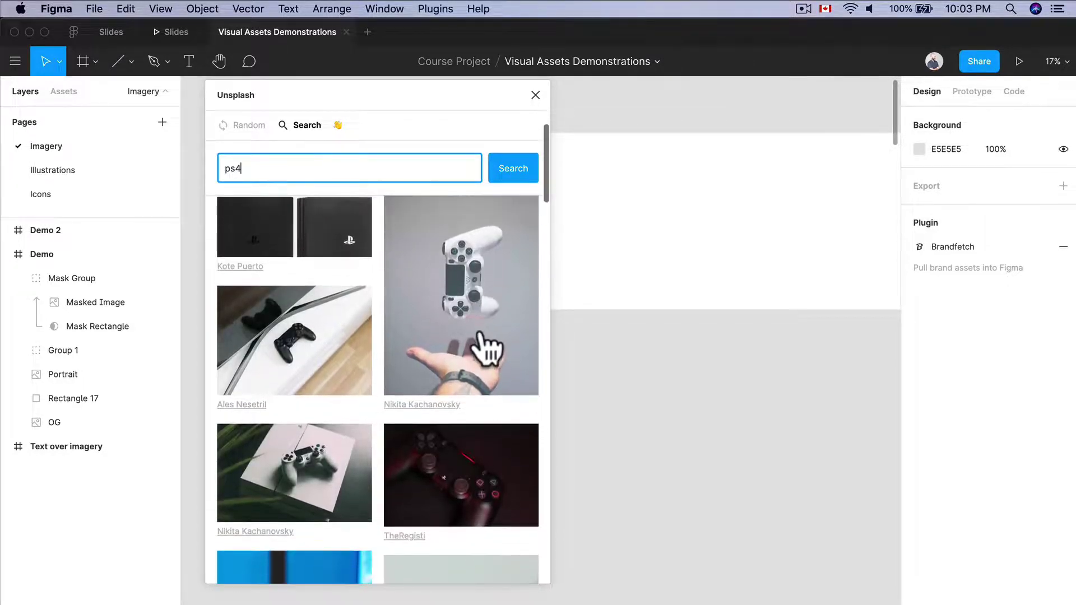
left_click_drag(485, 350, 732, 308)
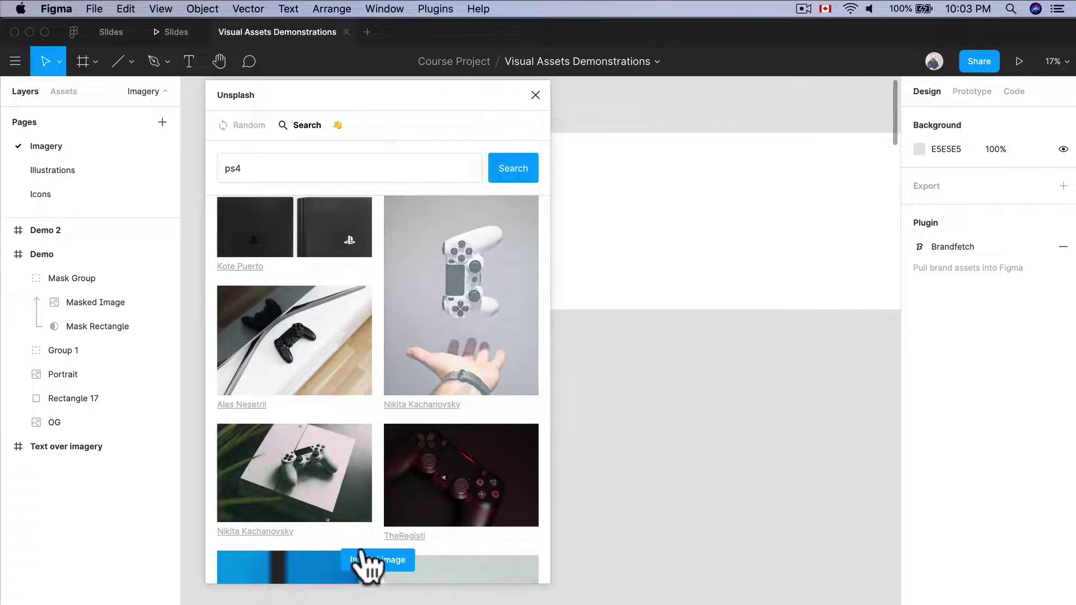
Close Unsplash, move the controller photo into Demo 2 and resize it proportionally.
left_click(535, 96)
left_click_drag(536, 390, 444, 227)
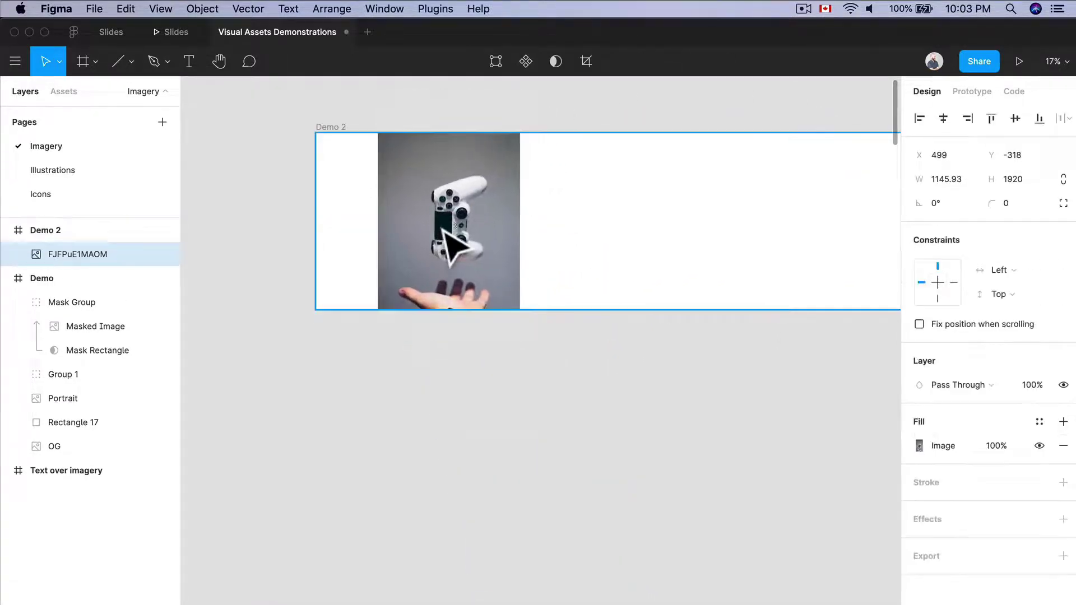
left_click_drag(518, 90, 483, 156)
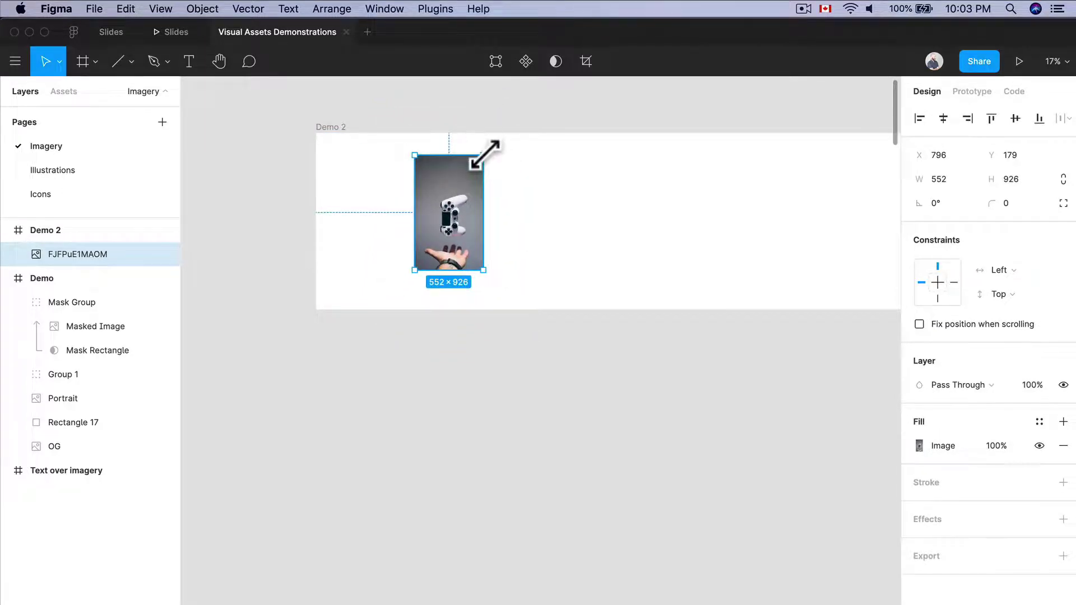
left_click_drag(486, 153, 472, 185)
left_click_drag(511, 145, 481, 191)
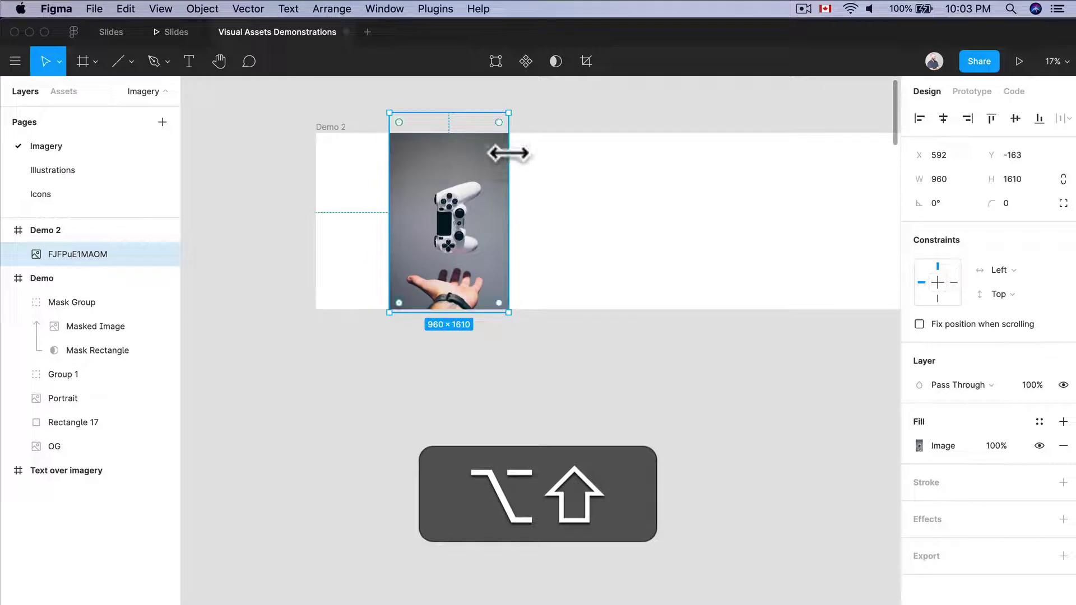
left_click_drag(510, 117, 473, 177)
left_click_drag(421, 256, 510, 200)
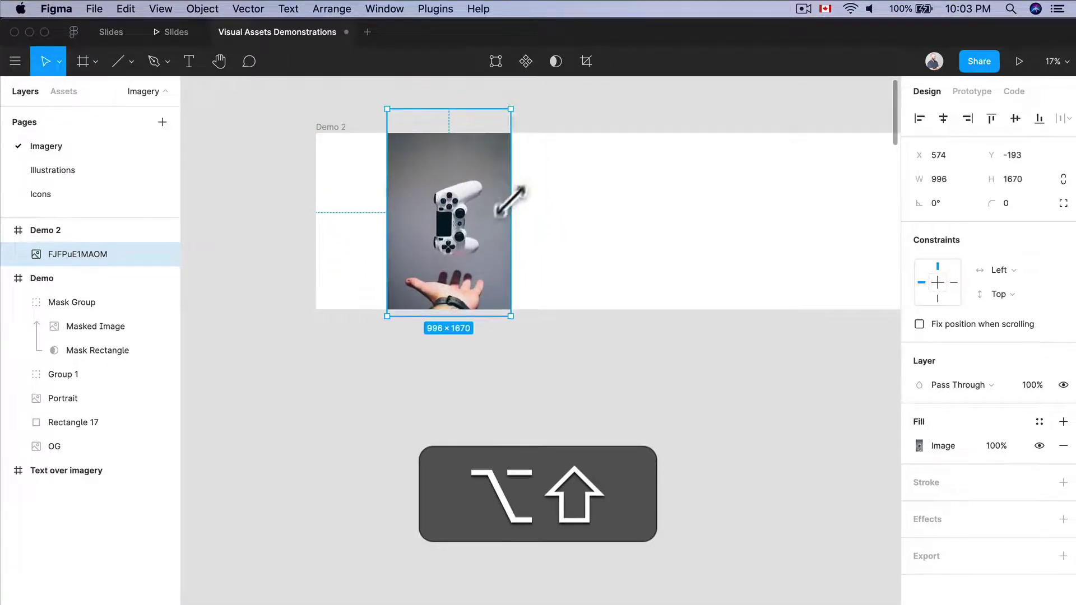
left_click_drag(482, 234, 487, 180)
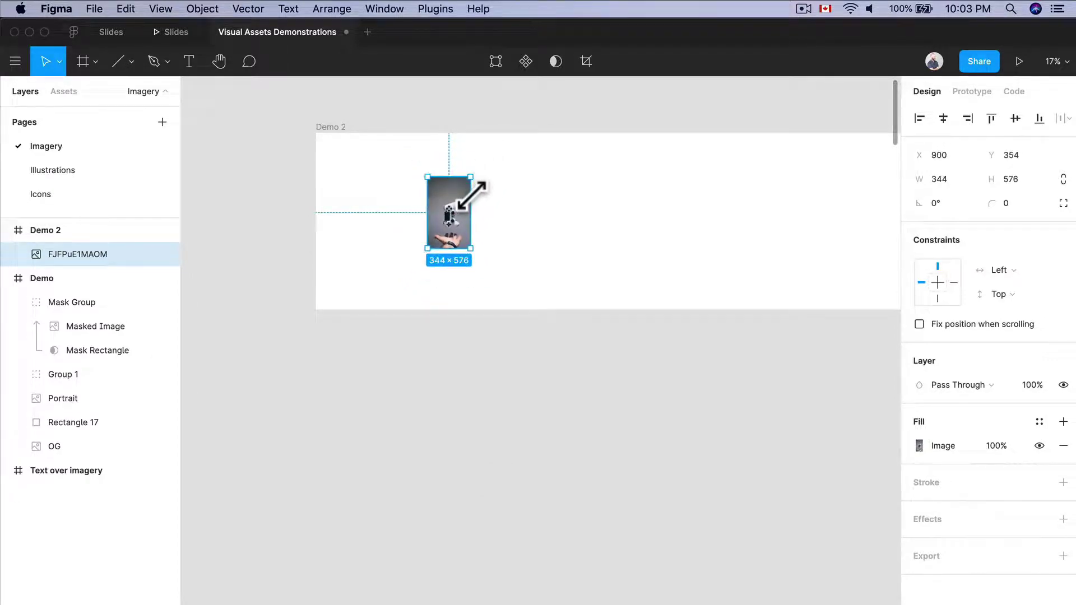
Rotate the photo to -90° at 606 × 1014 and duplicate it beside the original.
scroll(457, 198, "up", 5)
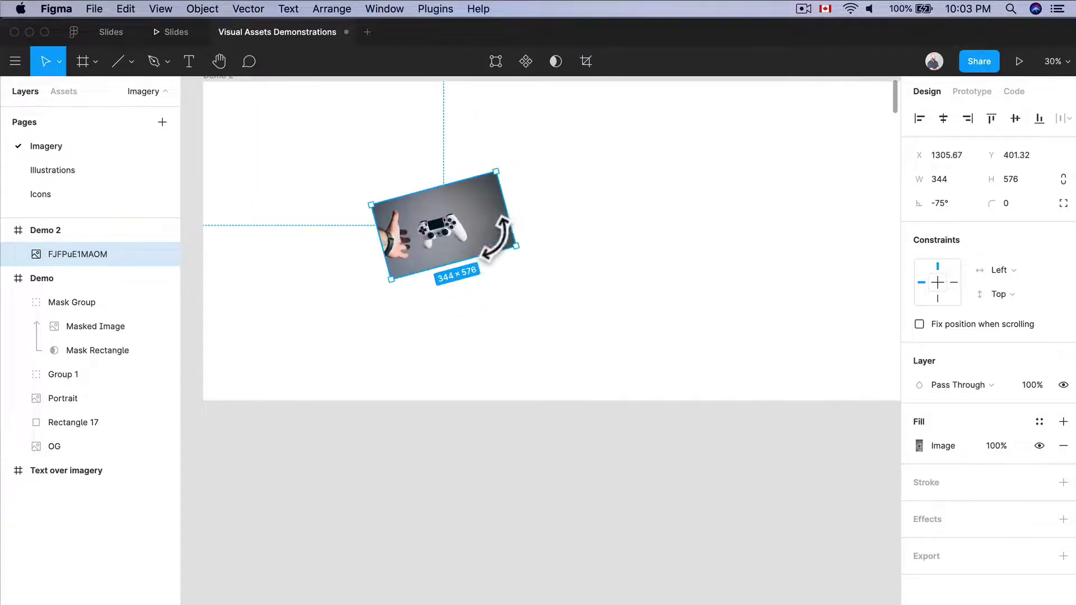
left_click_drag(515, 180, 557, 163)
scroll(557, 175, "down", 3)
left_click_drag(498, 221, 660, 214)
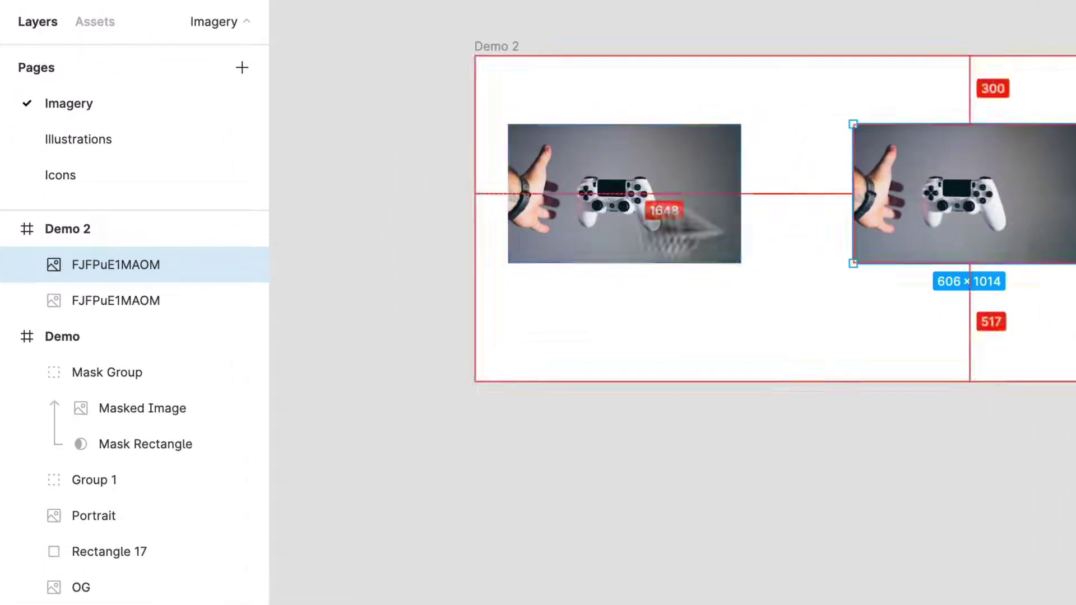
Name the left photo OG and the right photo NEW OG.
left_click(576, 204)
key("ctrl+r")
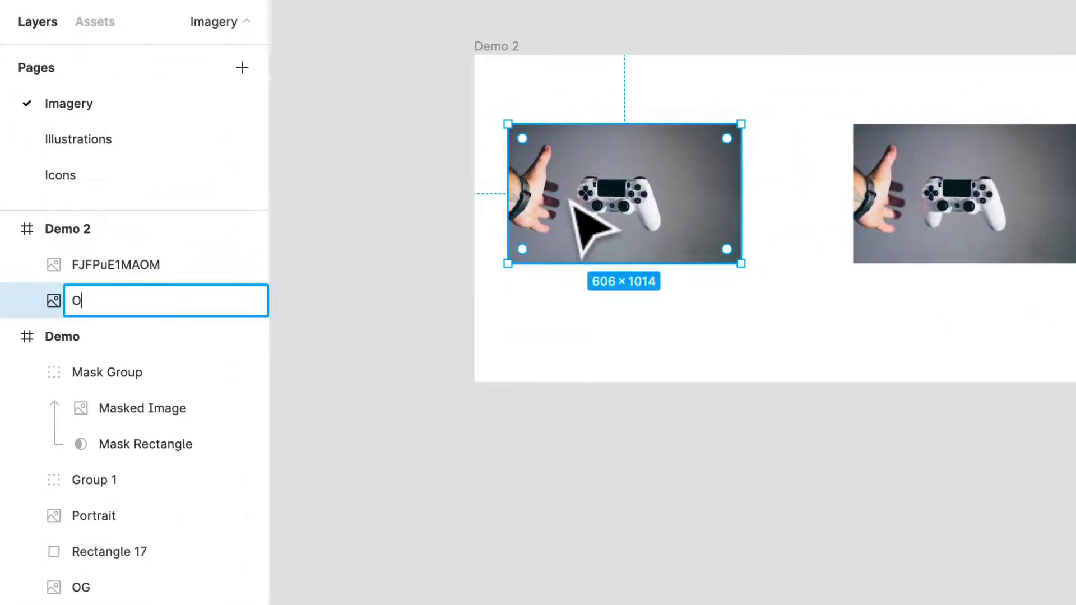
key("Return")
left_click(1023, 221)
key("ctrl+r")
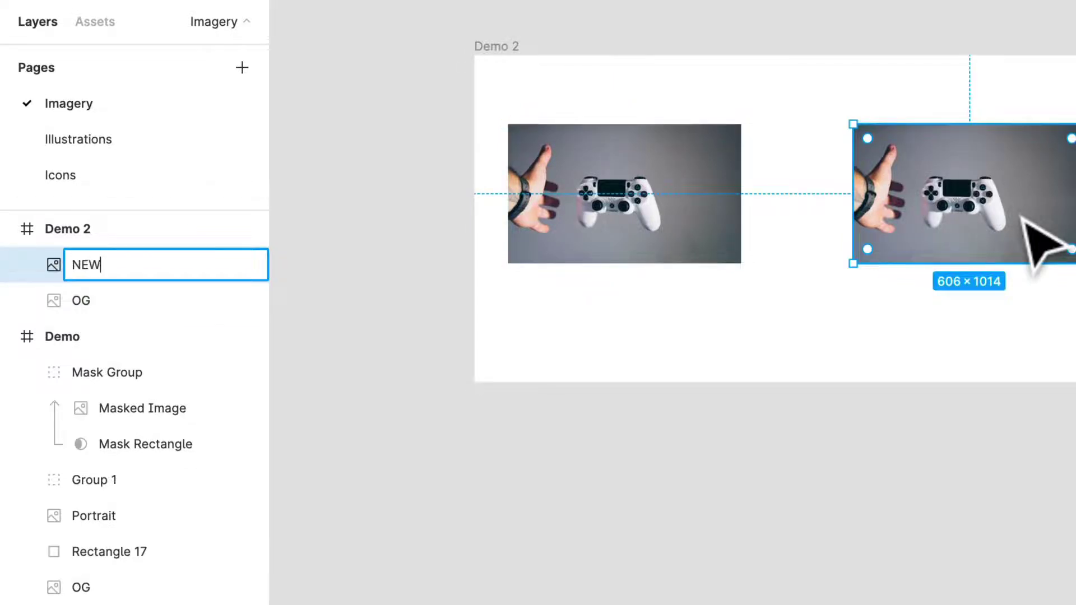
type("NEW OG")
key("Return")
Adjust the photos' spacing and remove the left photo's grey background with Remove BG.
key("shift+2")
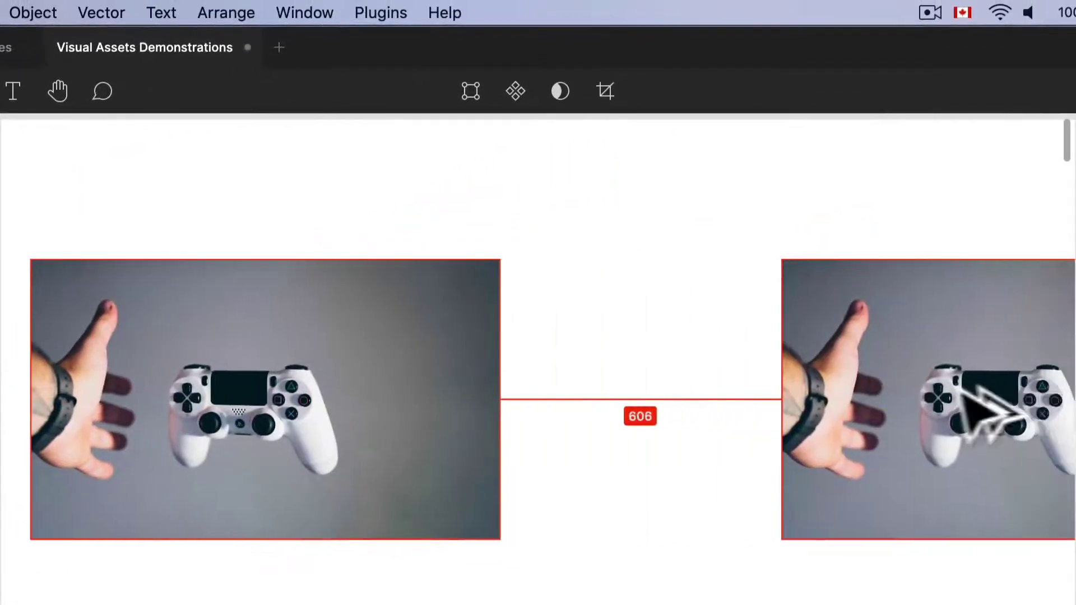
left_click_drag(820, 409, 698, 409)
scroll(594, 408, "left", 3)
left_click(493, 413)
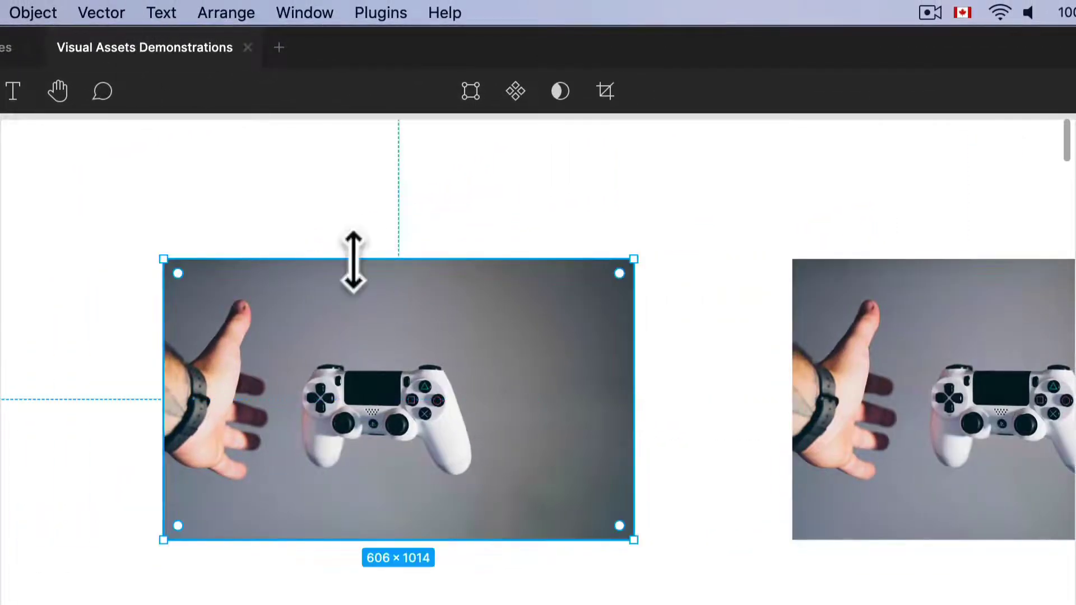
left_click(365, 16)
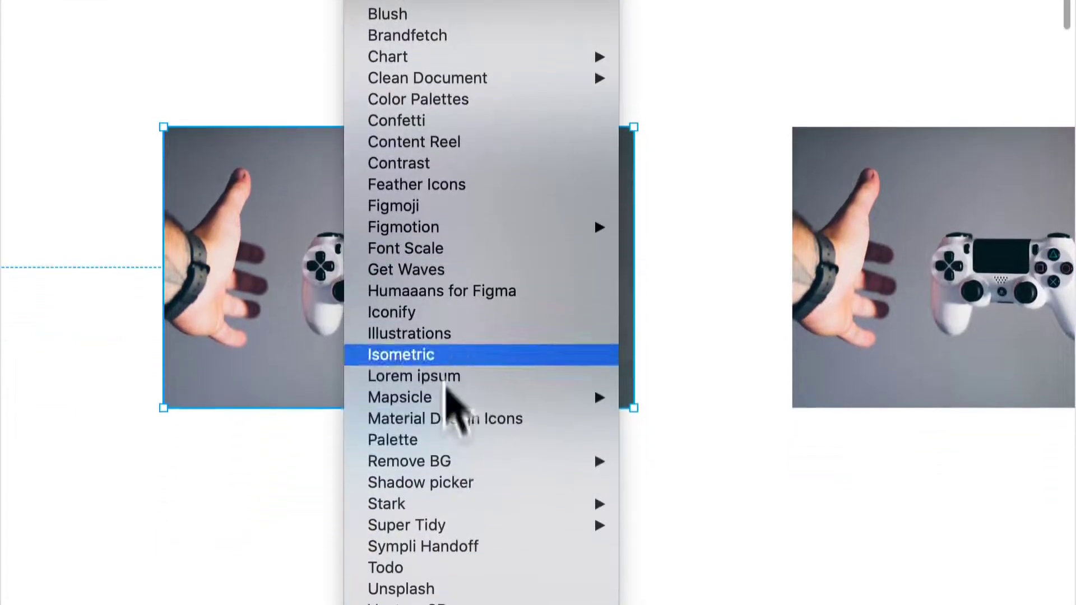
mouse_move(477, 460)
left_click(683, 474)
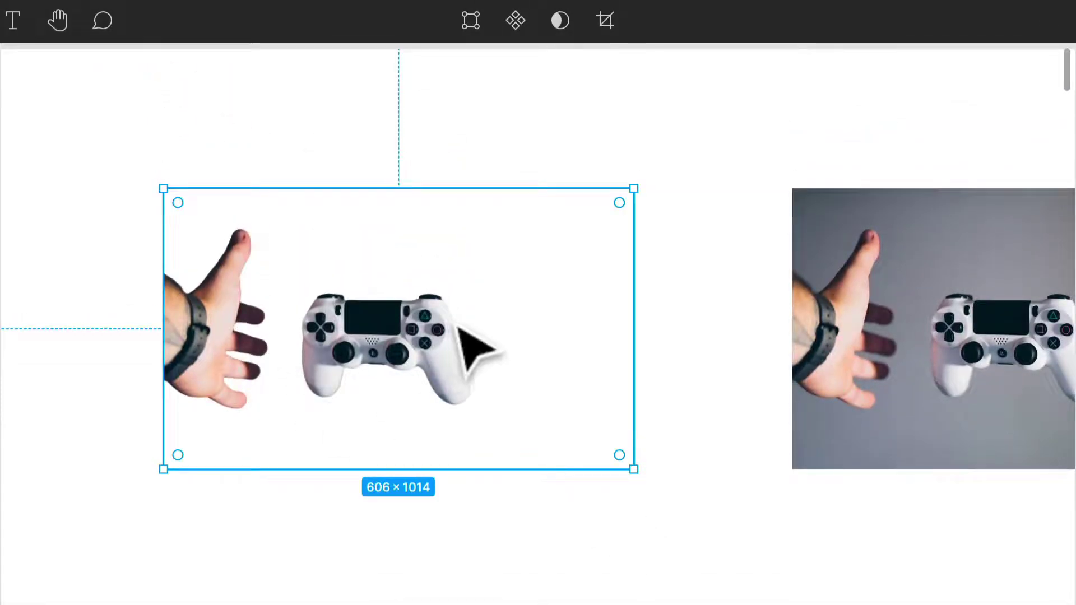
left_click(603, 21)
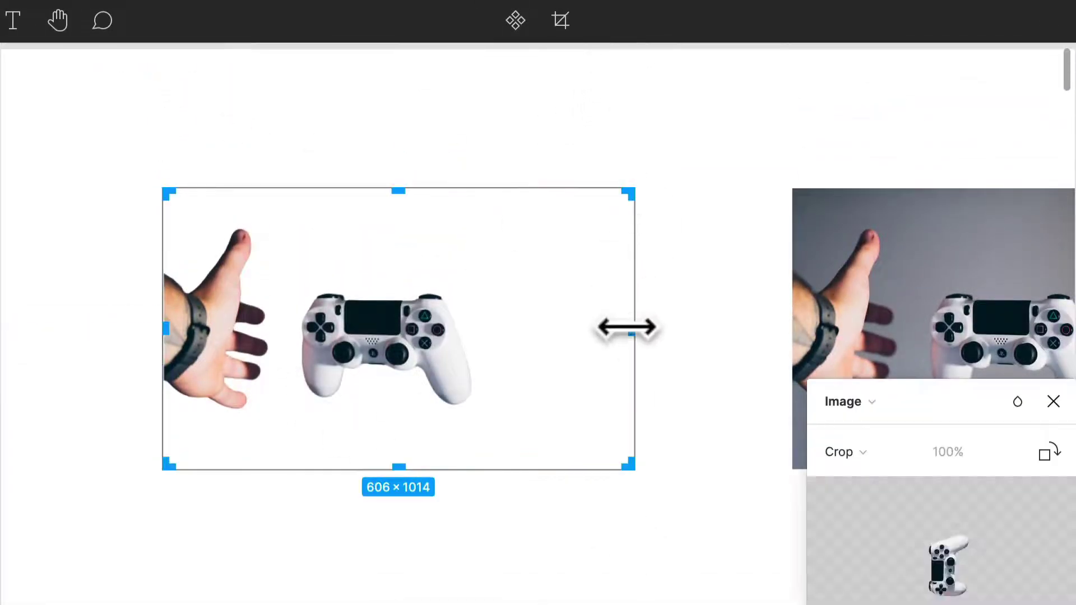
Crop the photo to 296 × 421 around the controller, cutting away the hand, and shift it right.
left_click_drag(627, 327, 486, 330)
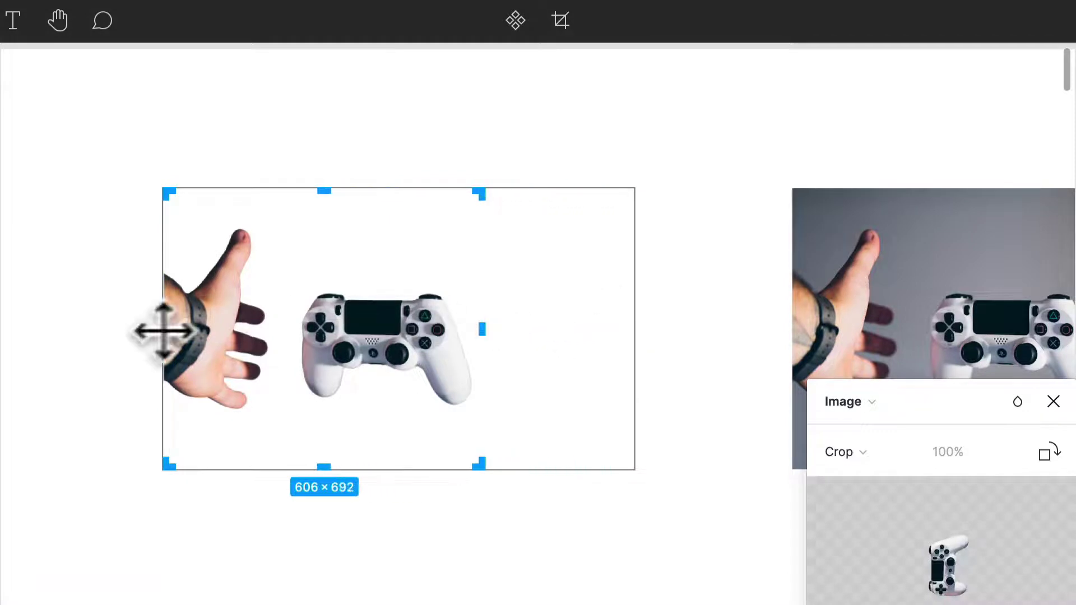
left_click_drag(168, 331, 288, 332)
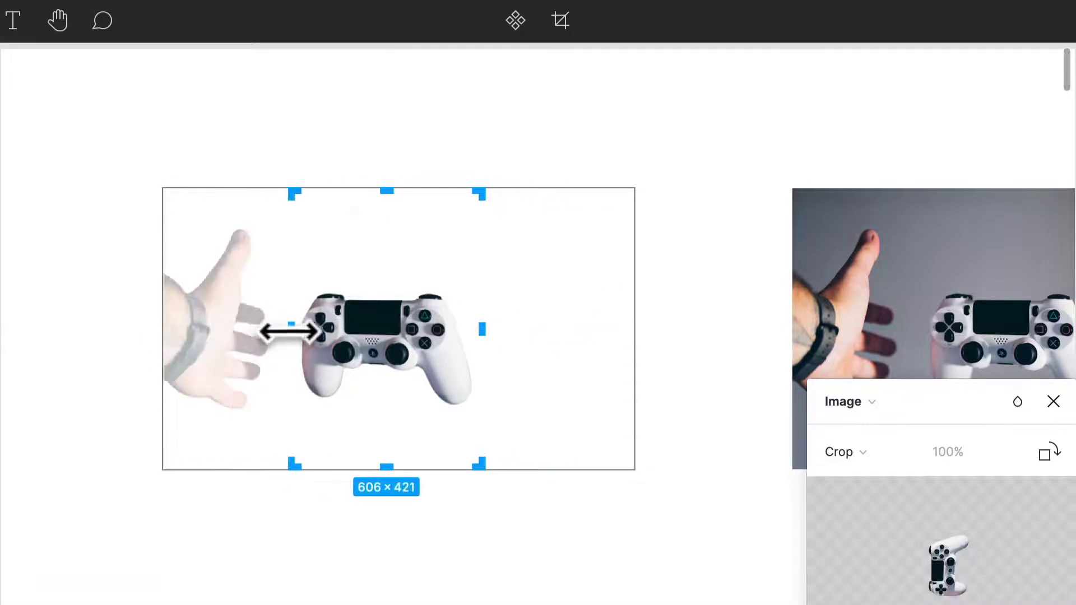
left_click_drag(383, 195, 381, 284)
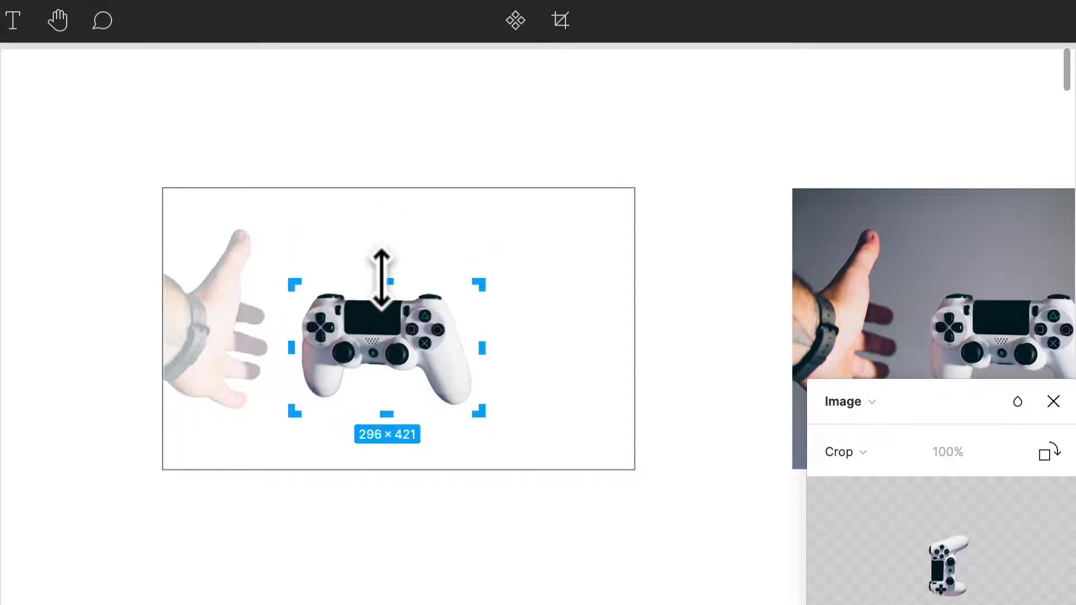
key("Return")
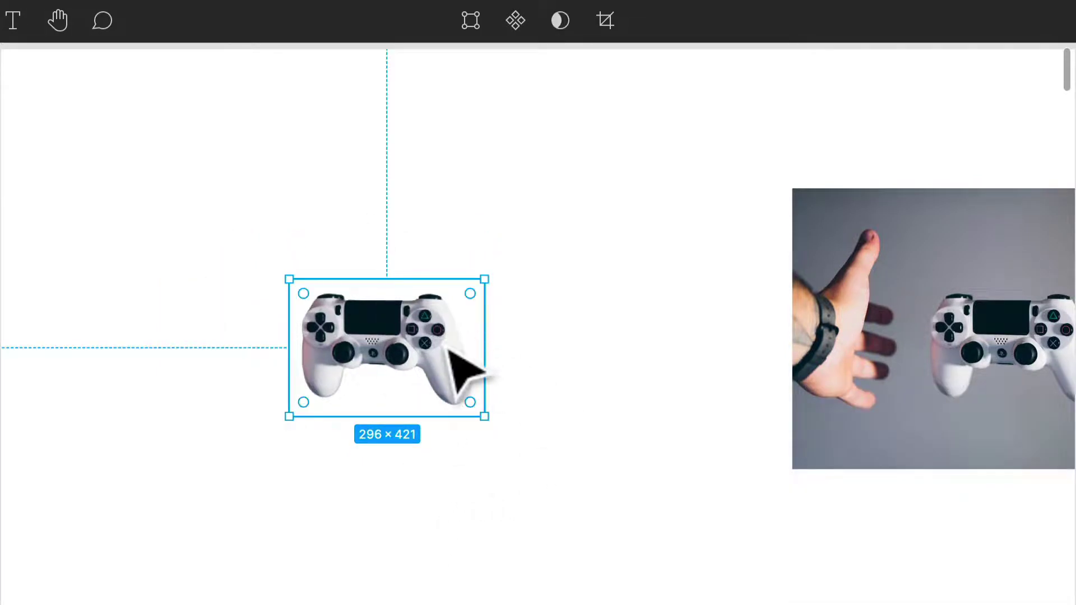
scroll(456, 369, "up", 2)
left_click_drag(450, 348, 592, 334)
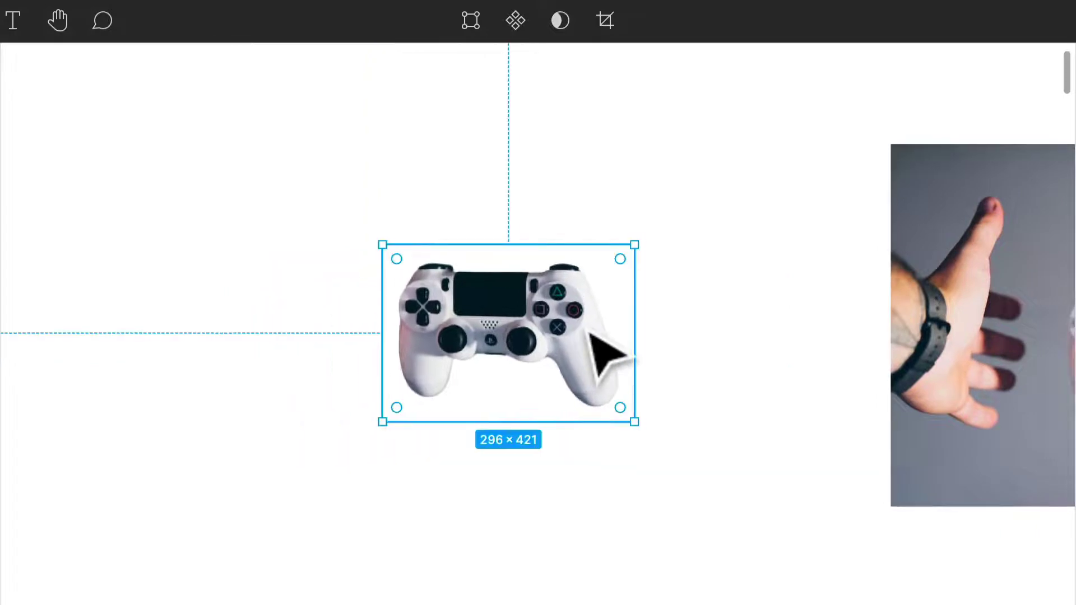
scroll(489, 327, "up", 2)
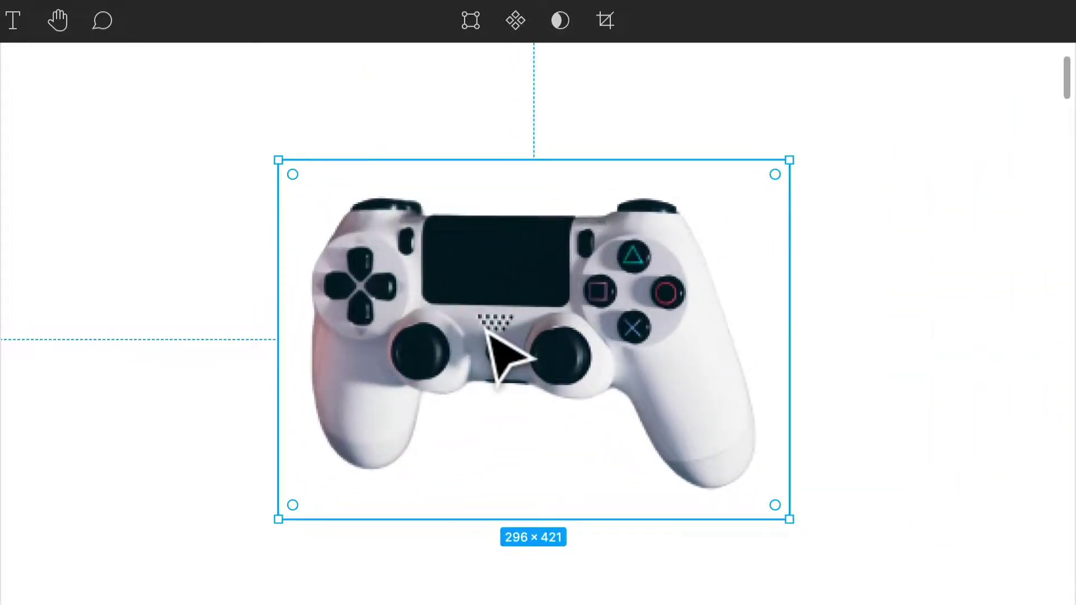
scroll(486, 330, "down", 3)
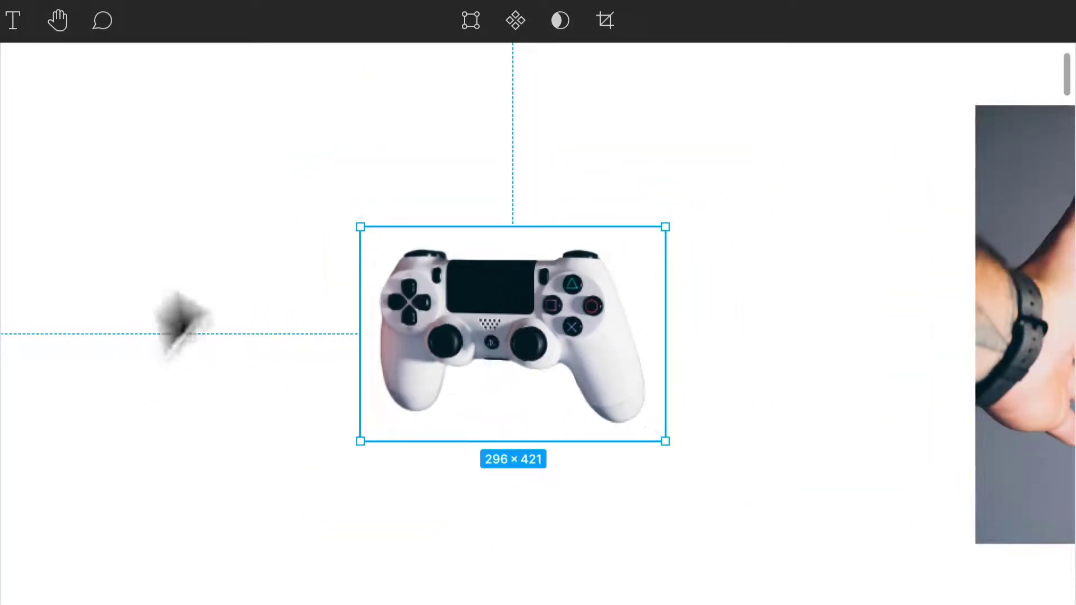
scroll(264, 288, "right", 5)
Draw a rectangle over the controller, send it to the back and name it BG.
key("r")
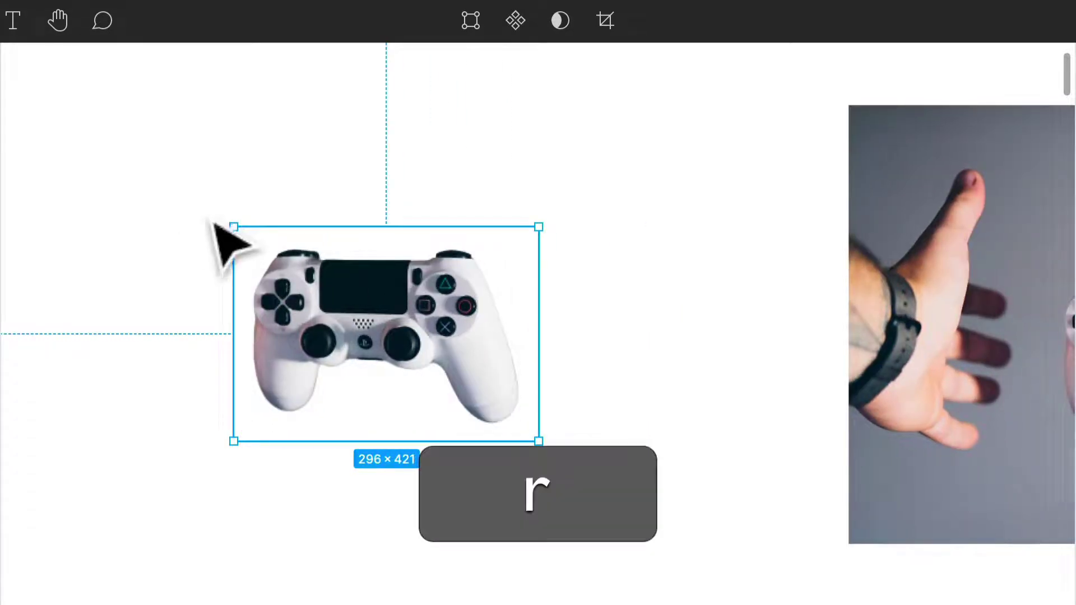
left_click_drag(74, 210, 716, 485)
right_click(470, 332)
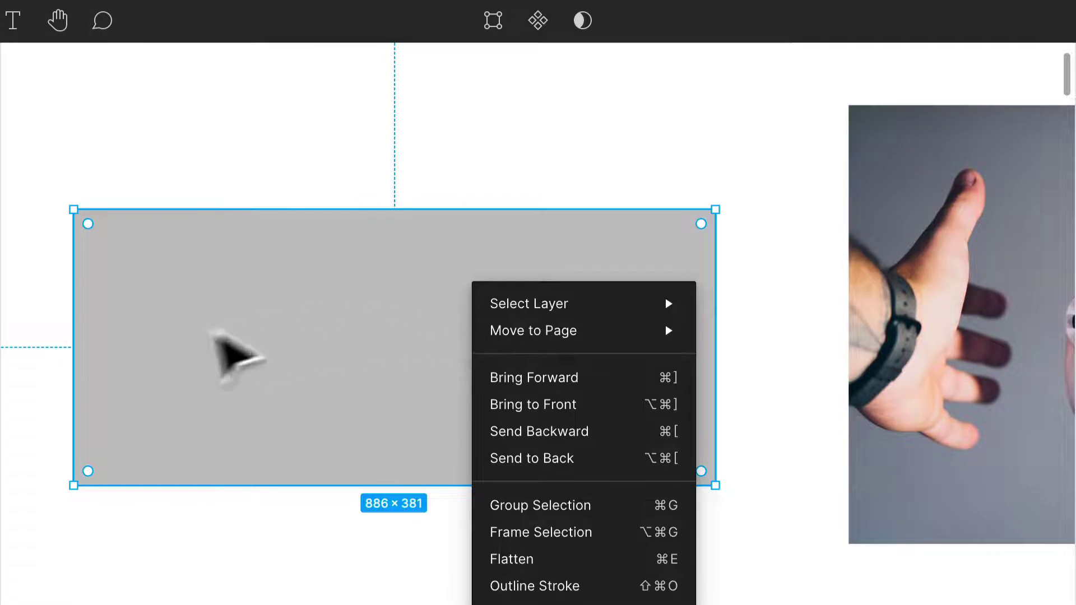
left_click(611, 458)
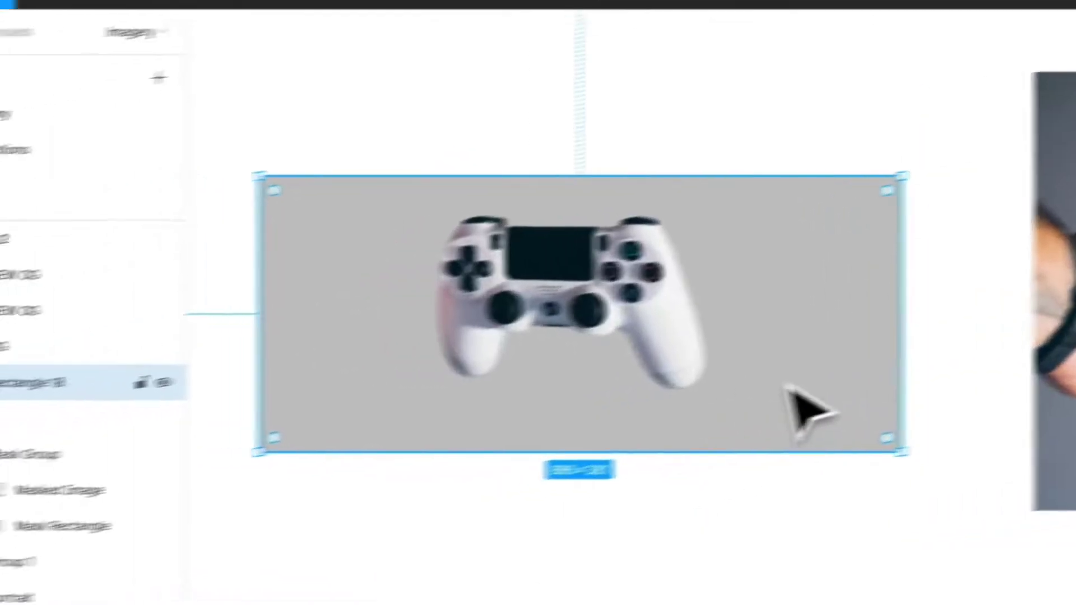
key("ctrl+r")
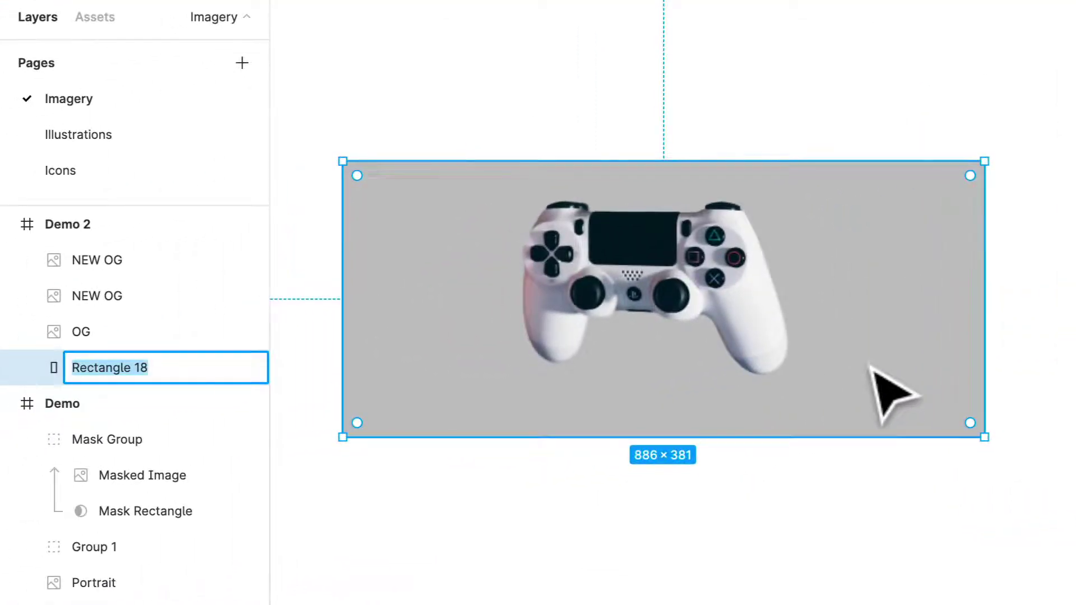
key("Return")
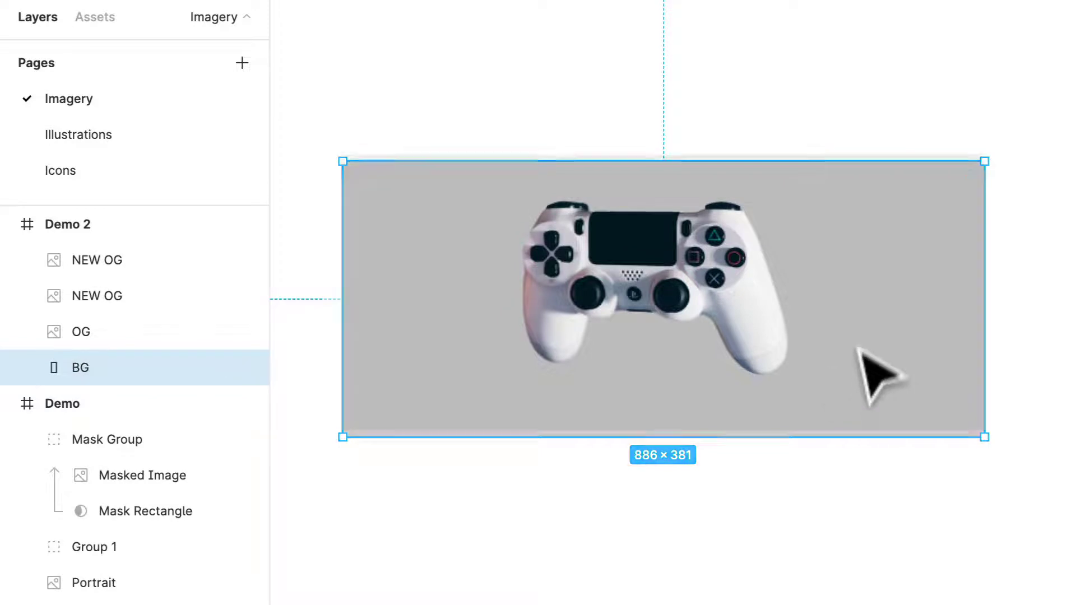
left_click_drag(871, 372, 863, 322)
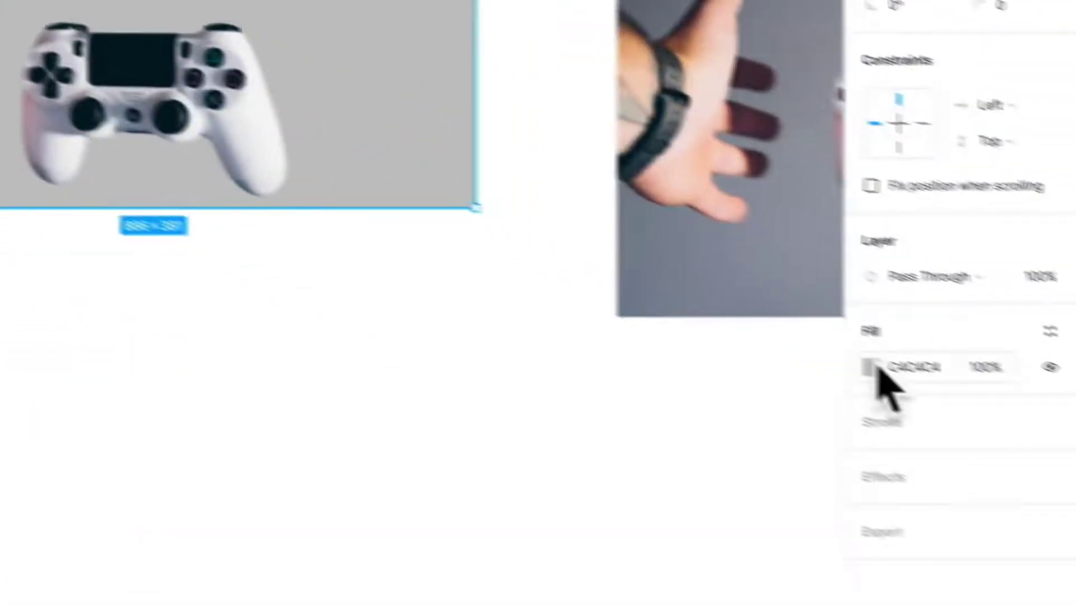
Fill BG with a linear gradient from bright blue to a fully opaque dark blue.
left_click(874, 369)
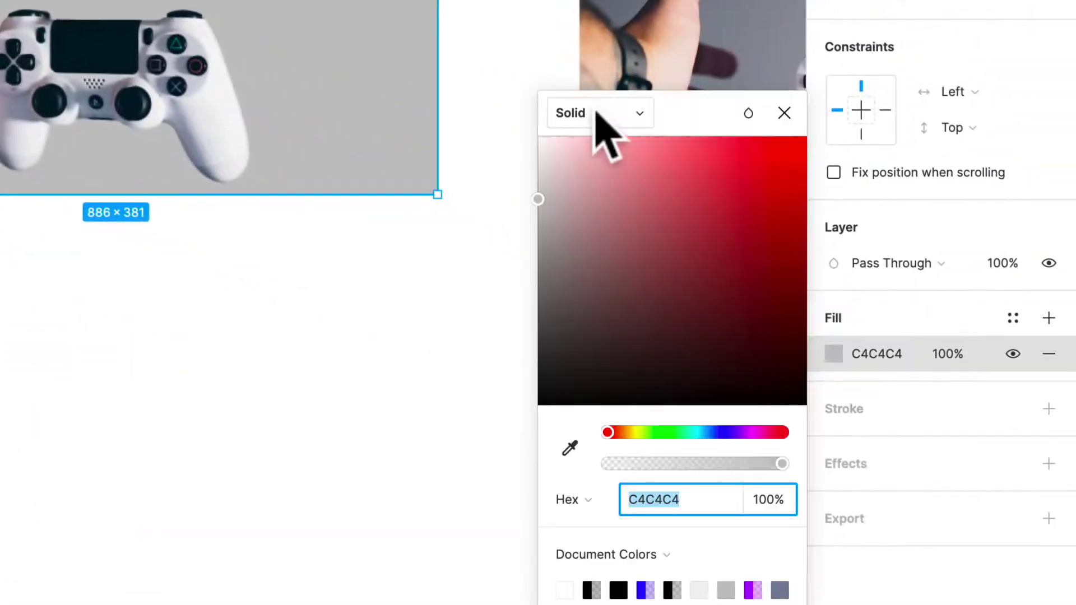
left_click(595, 112)
left_click(613, 139)
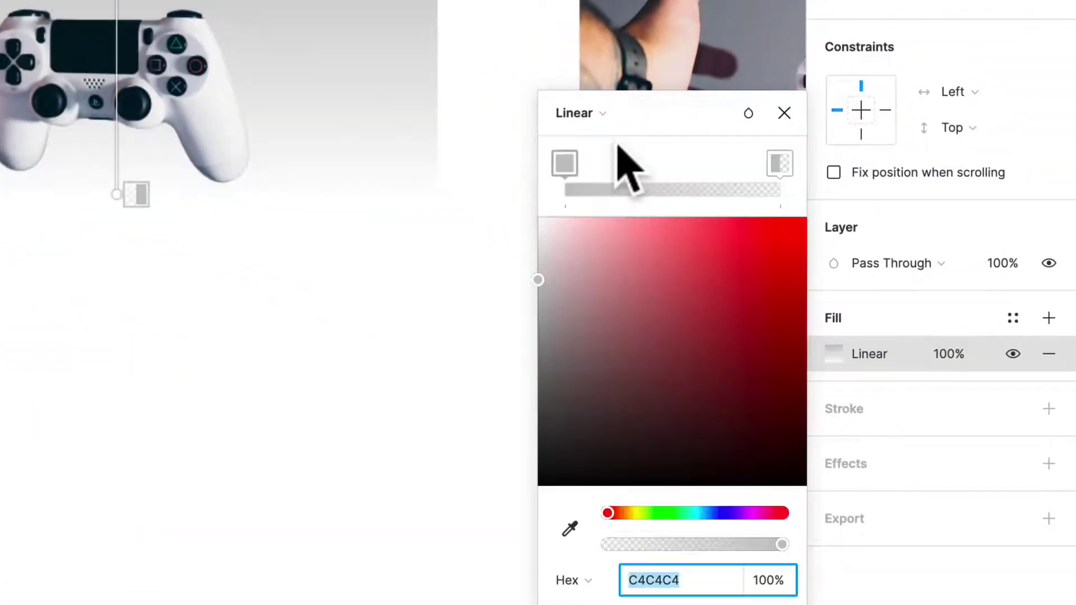
left_click(565, 164)
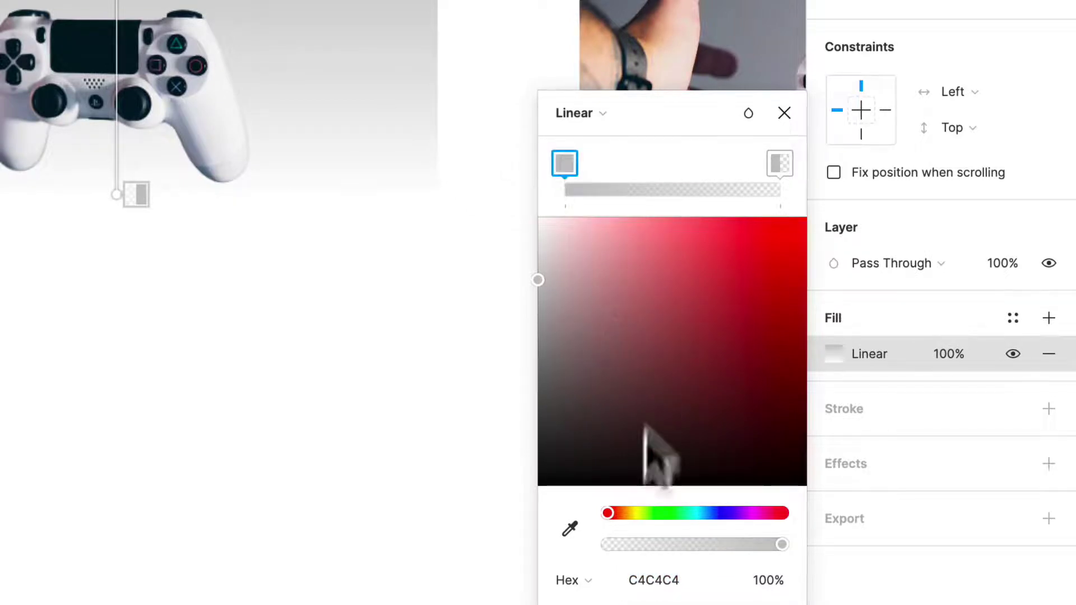
left_click(715, 513)
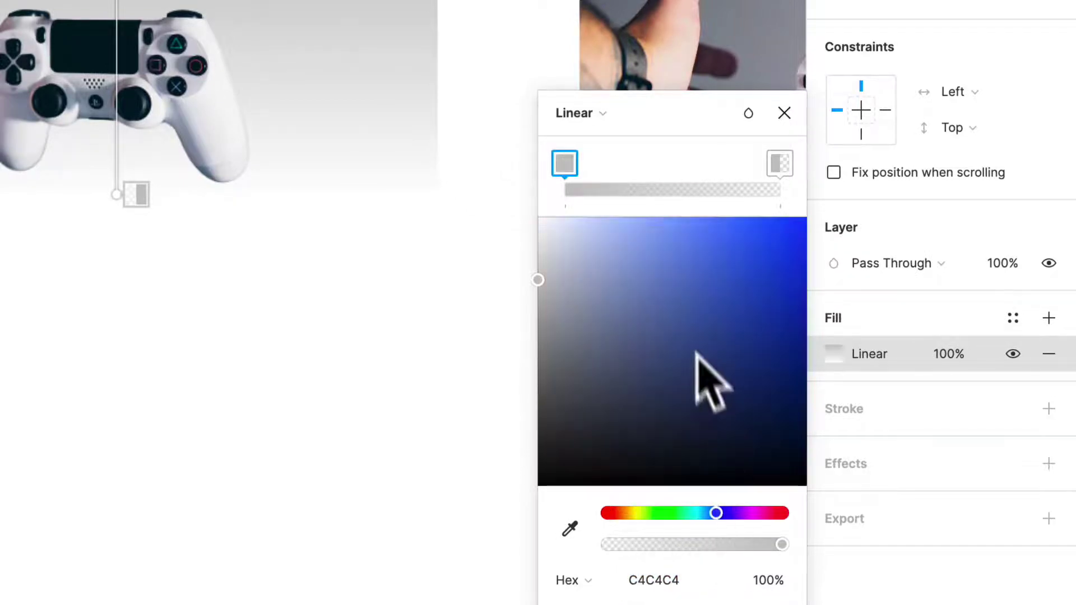
left_click(713, 243)
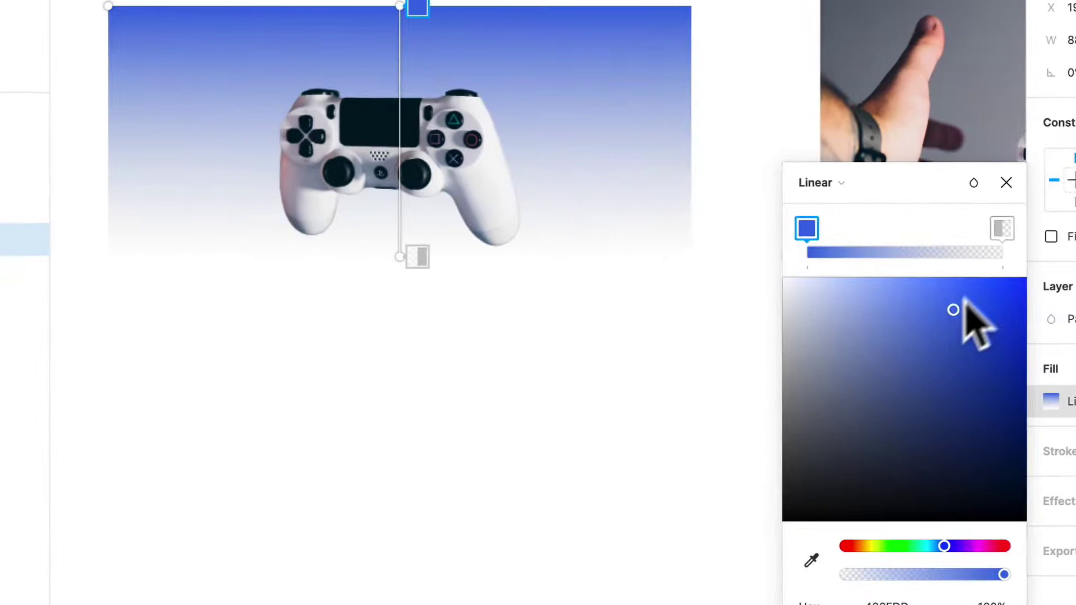
left_click(779, 164)
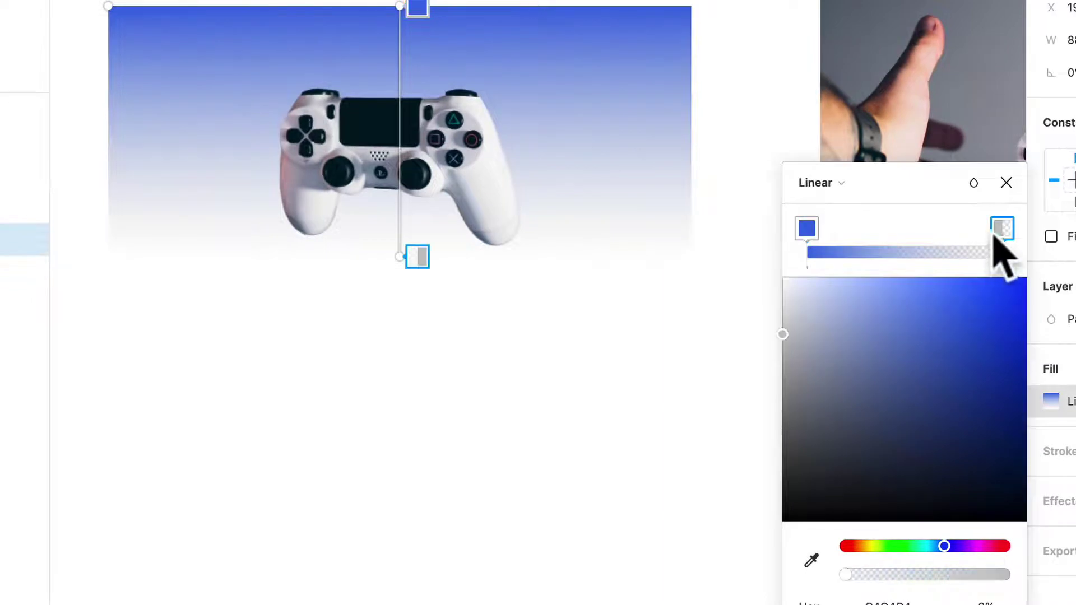
left_click_drag(846, 575, 1028, 593)
left_click_drag(844, 376, 993, 394)
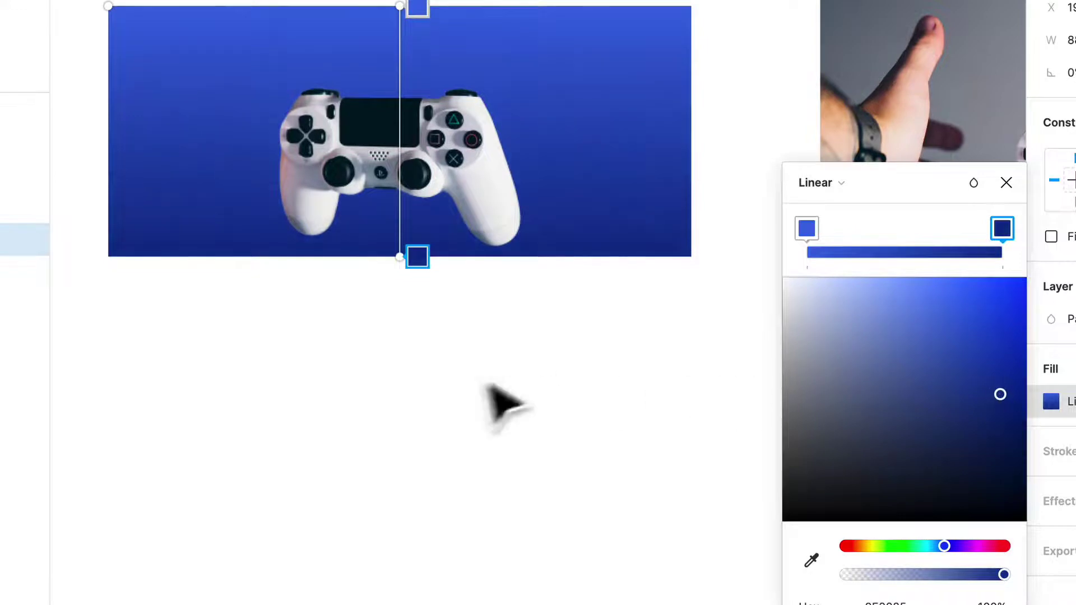
key("Escape")
Move the hand photo off to the right of the frame.
scroll(598, 269, "up", 2)
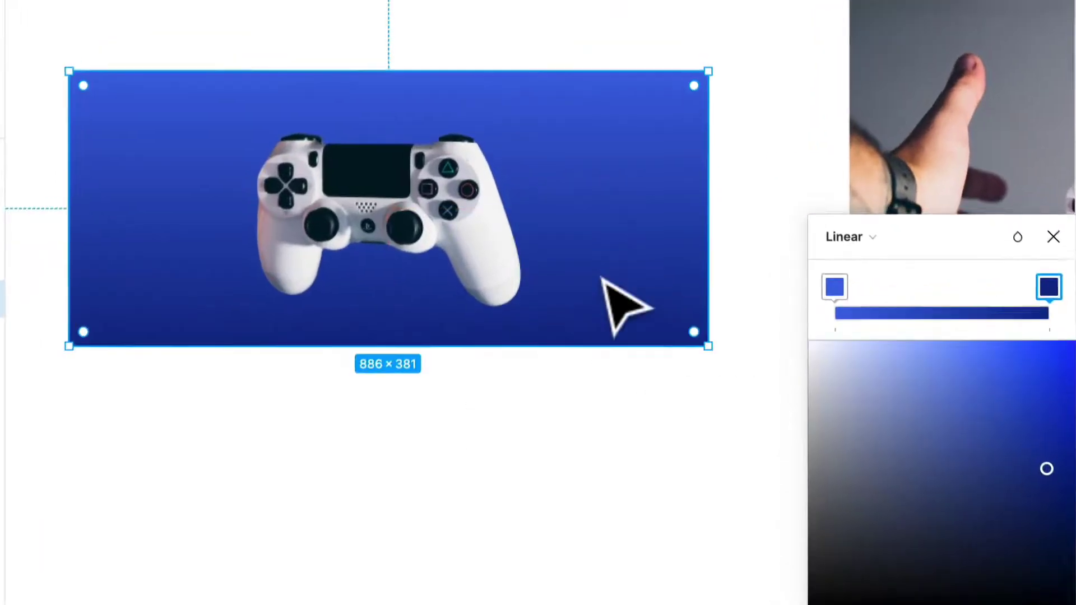
scroll(602, 279, "down", 2)
scroll(605, 293, "right", 3)
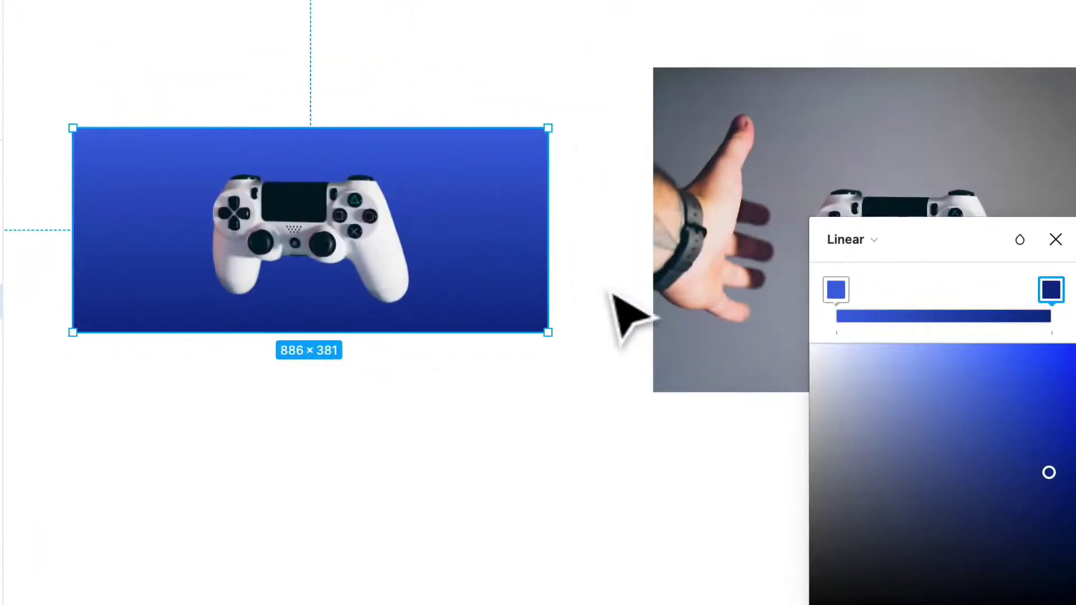
left_click(713, 293)
left_click_drag(713, 293, 1075, 301)
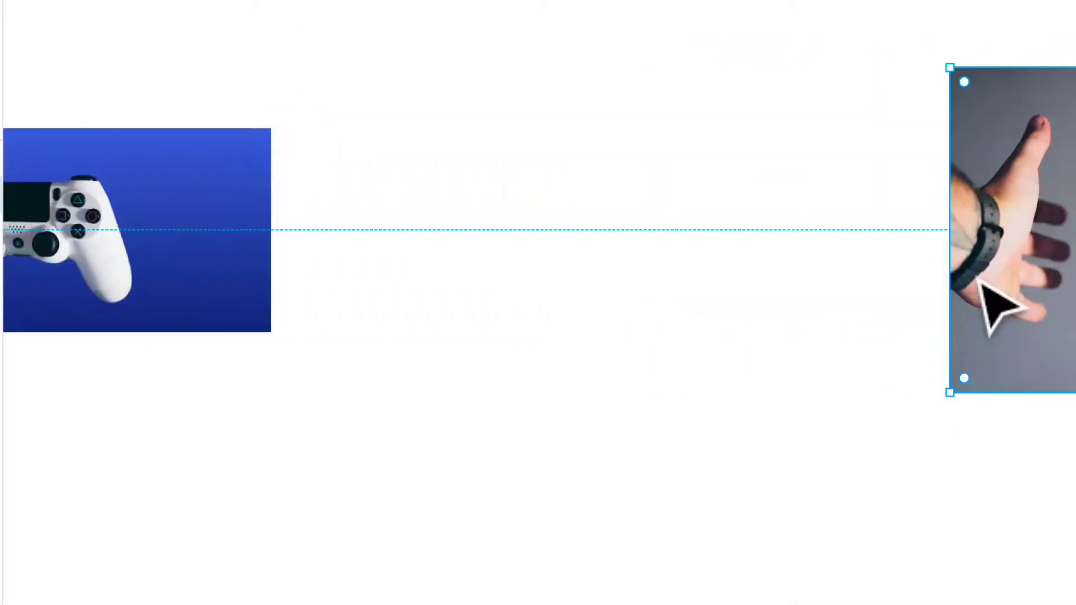
Delete the hand photo and resize the blue backdrop to 649 × 431.
key("Delete")
scroll(513, 280, "left", 5)
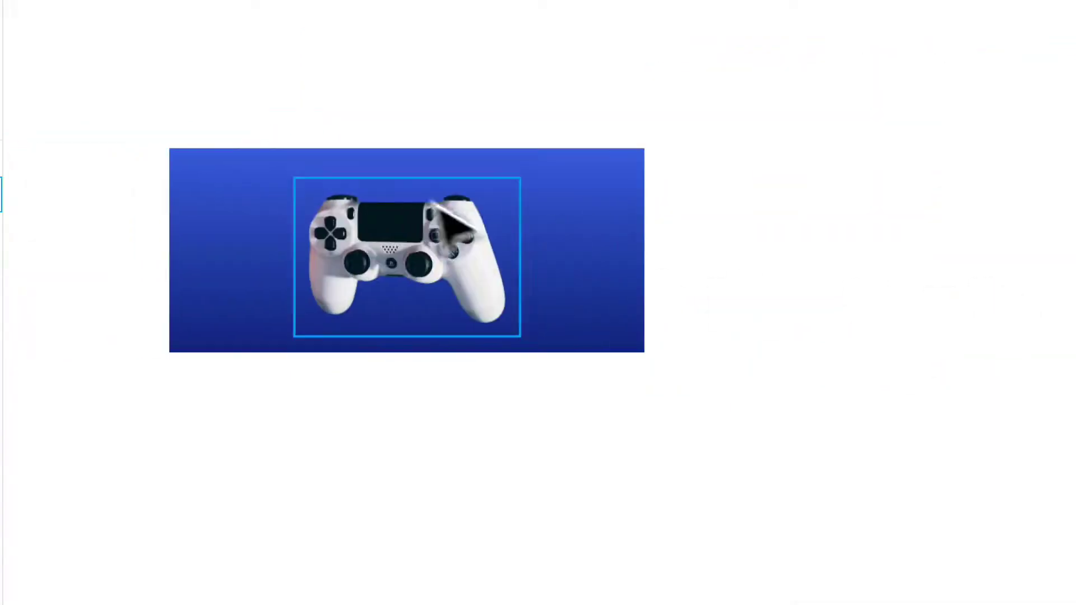
scroll(448, 221, "up", 3)
left_click(728, 235)
left_click_drag(748, 235, 671, 238)
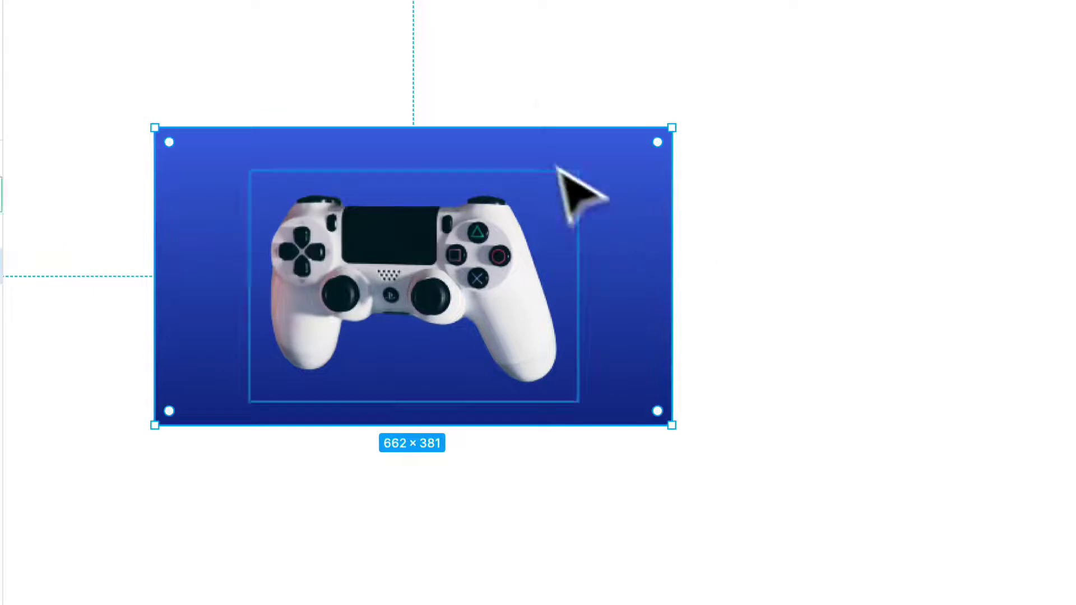
left_click_drag(550, 123, 553, 108)
scroll(589, 228, "left", 3)
scroll(588, 228, "up", 1)
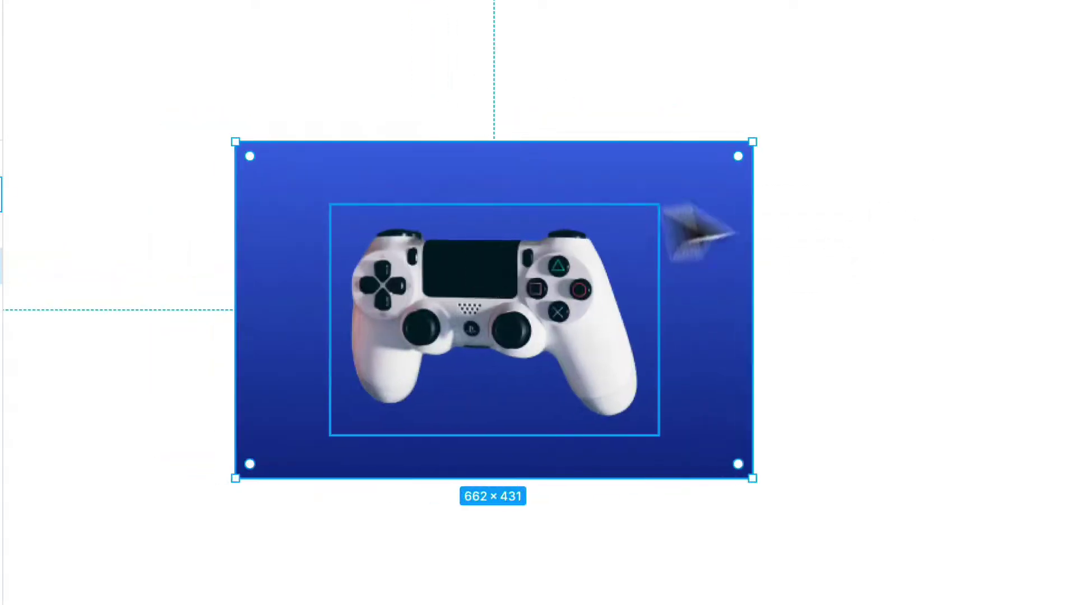
mouse_move(753, 208)
left_mouse_down()
mouse_move(732, 197)
mouse_move(757, 199)
mouse_move(740, 202)
left_mouse_up()
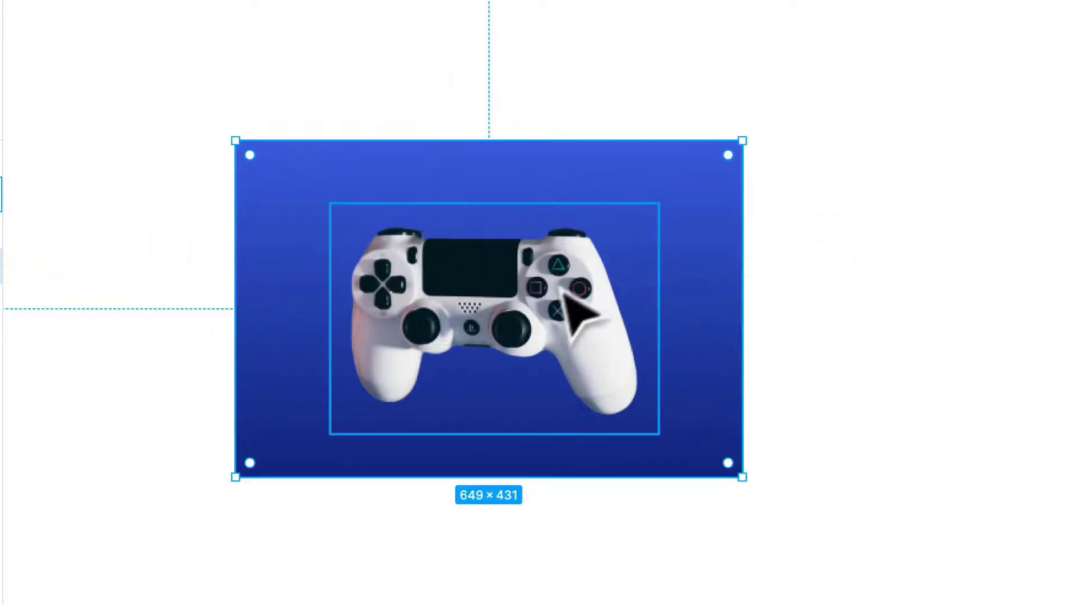
scroll(571, 308, "up", 3)
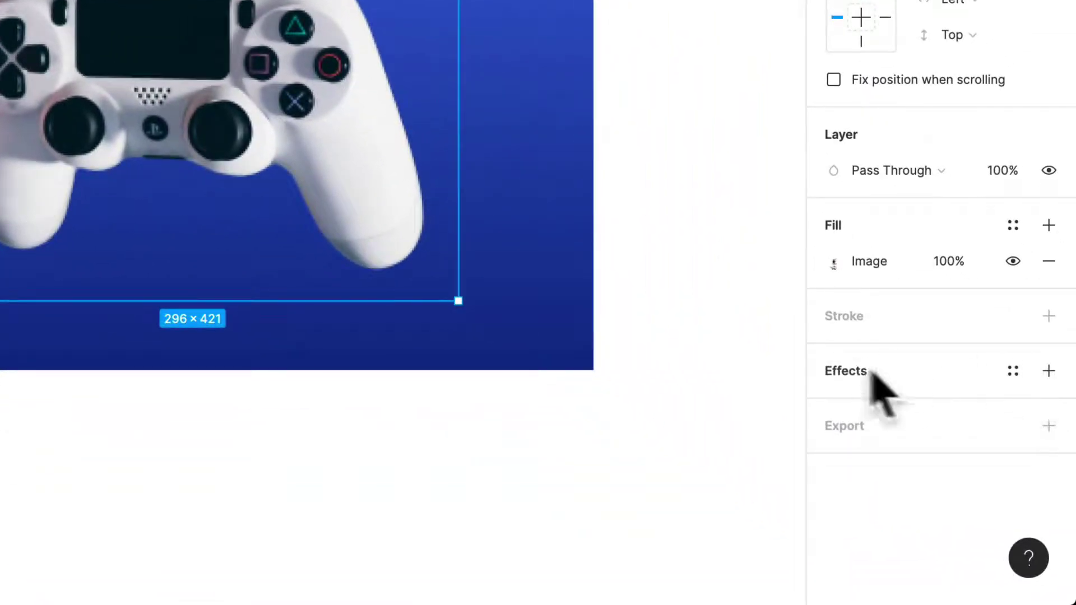
Add a drop shadow to the controller and try several blur values.
left_click(1048, 371)
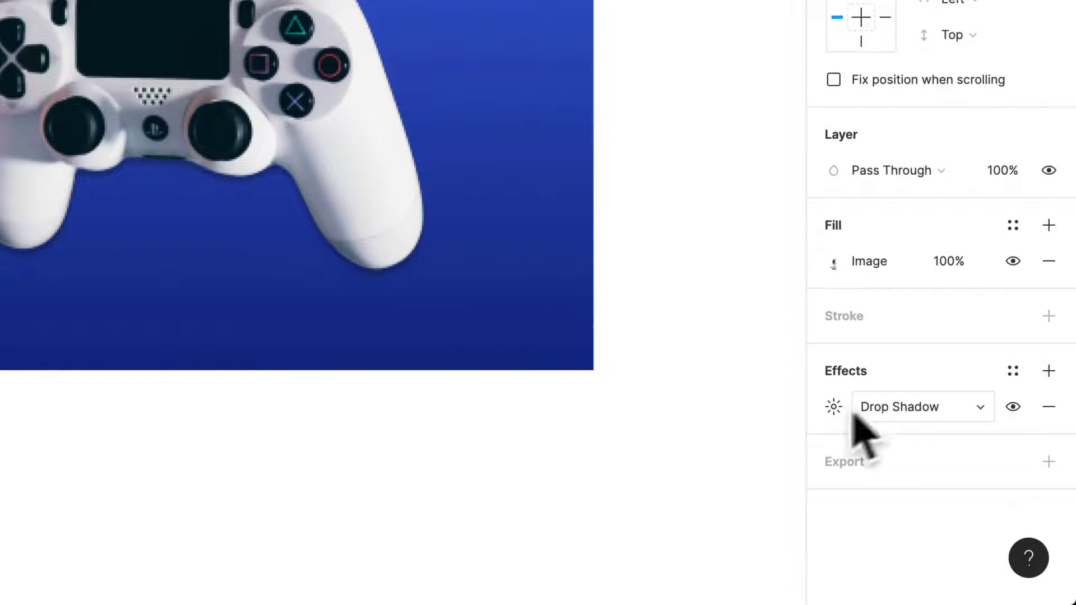
left_click(833, 406)
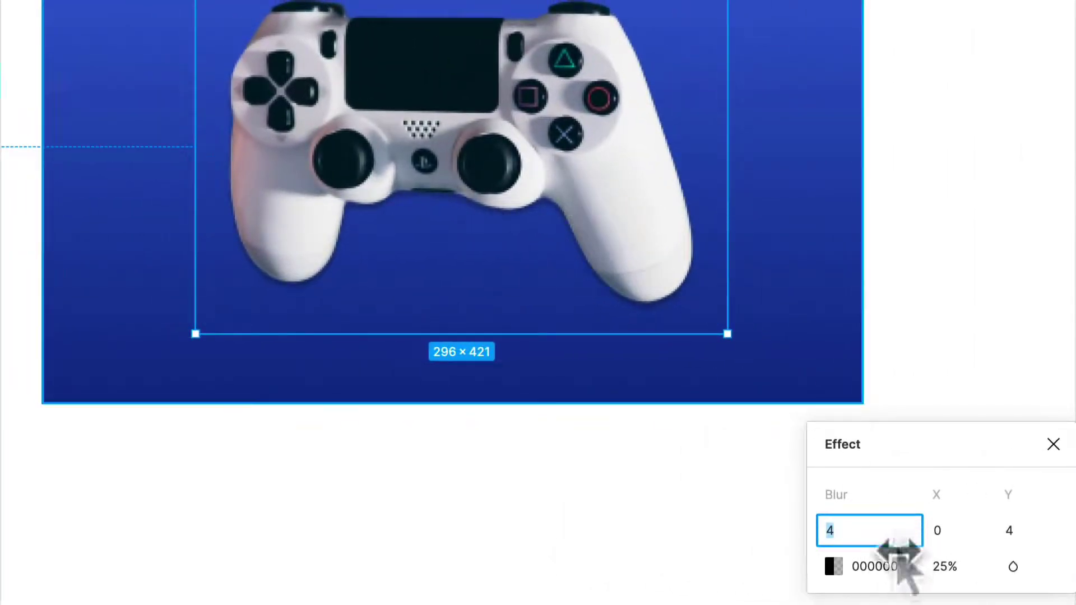
key("Return")
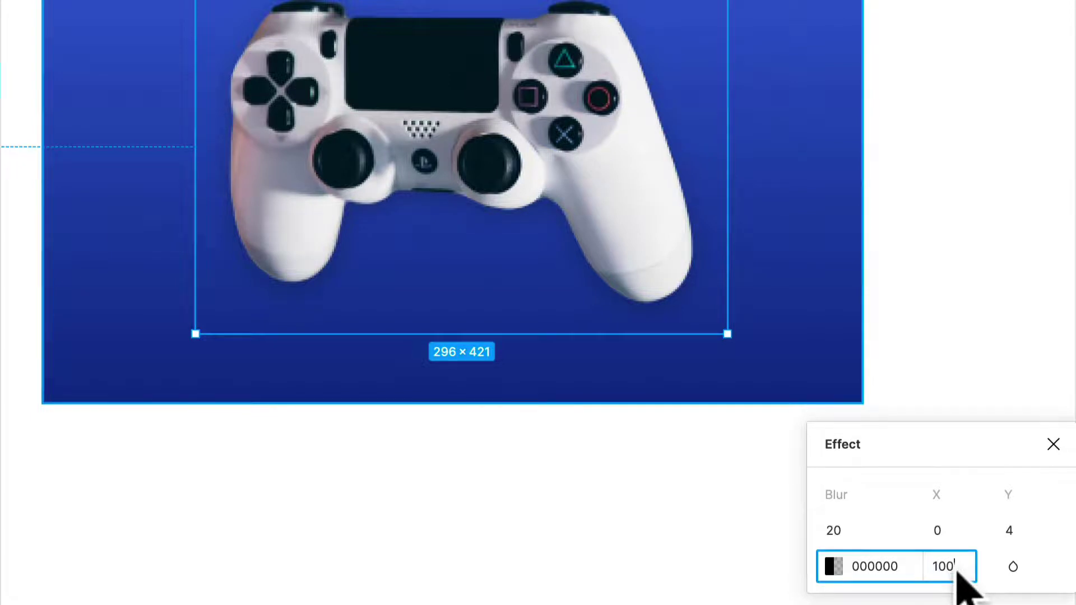
key("Return")
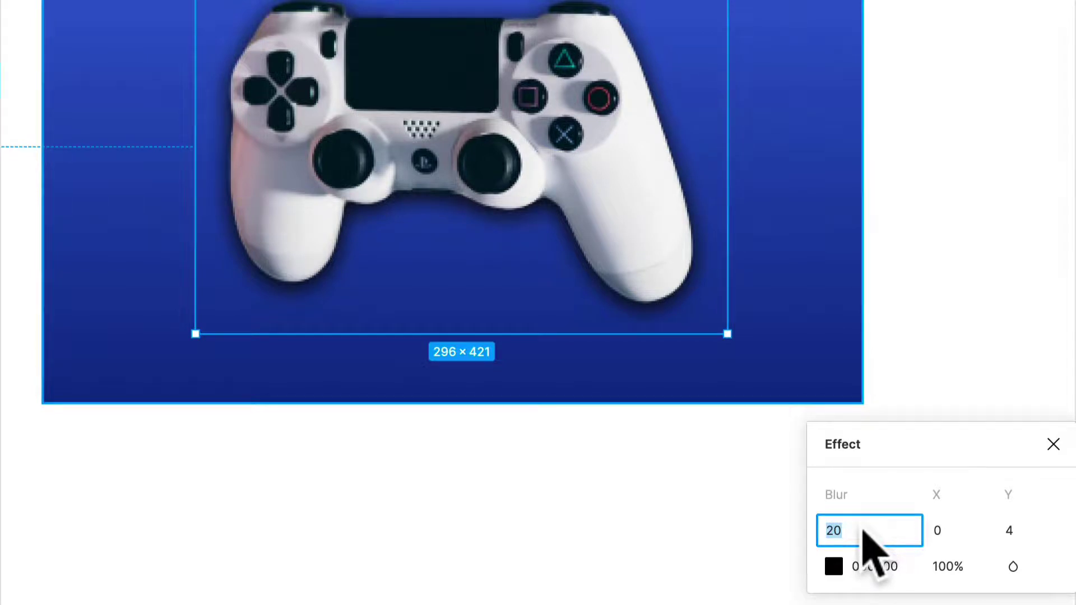
key("Return")
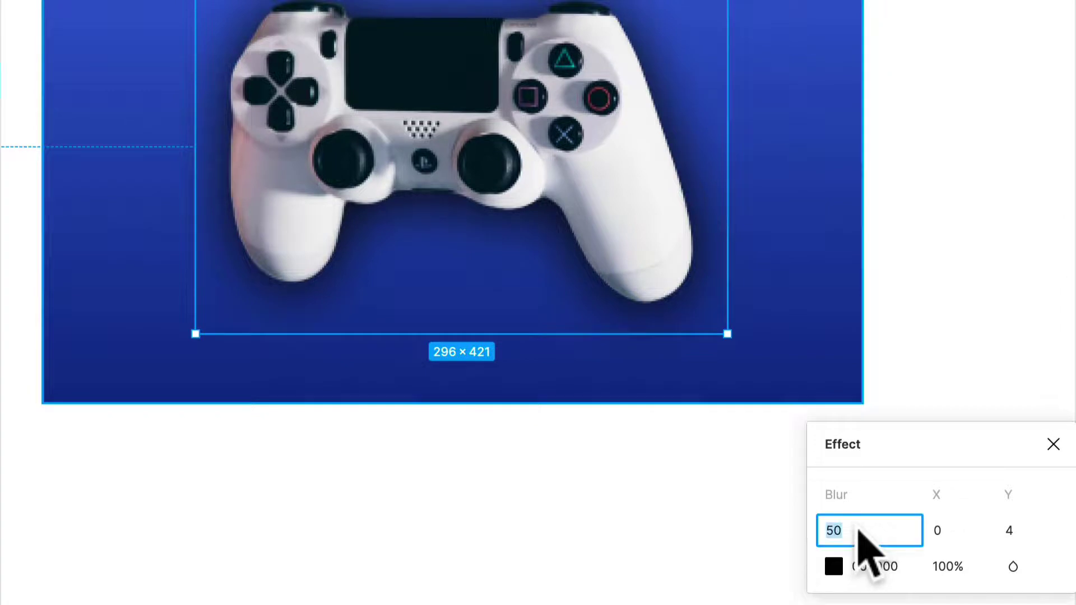
key("Return")
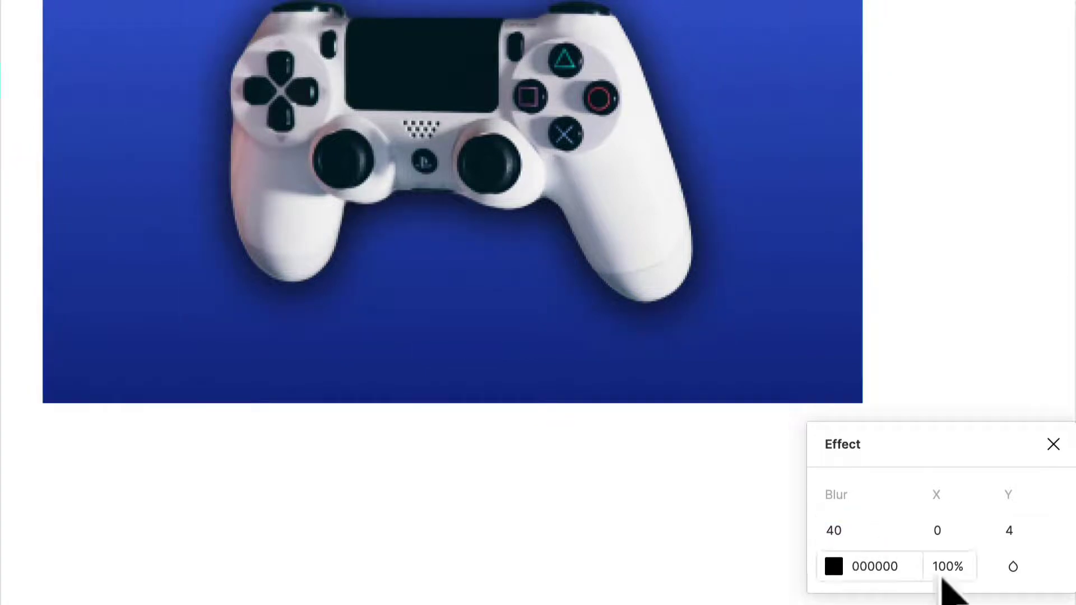
Set the shadow offset to X -20 and Y 0.
left_click(1031, 531)
left_click(967, 533)
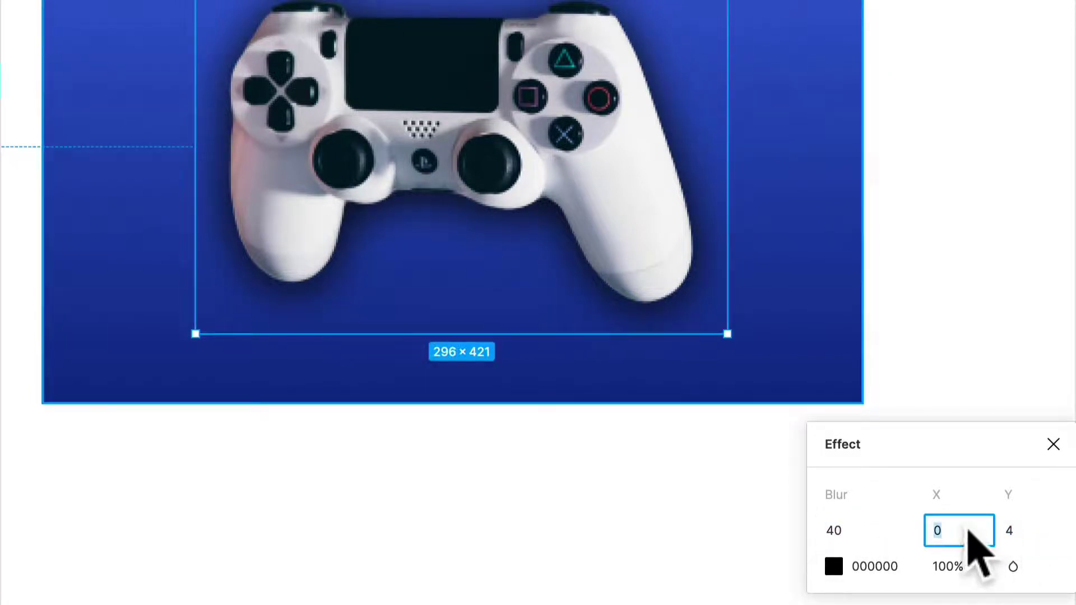
key("Return")
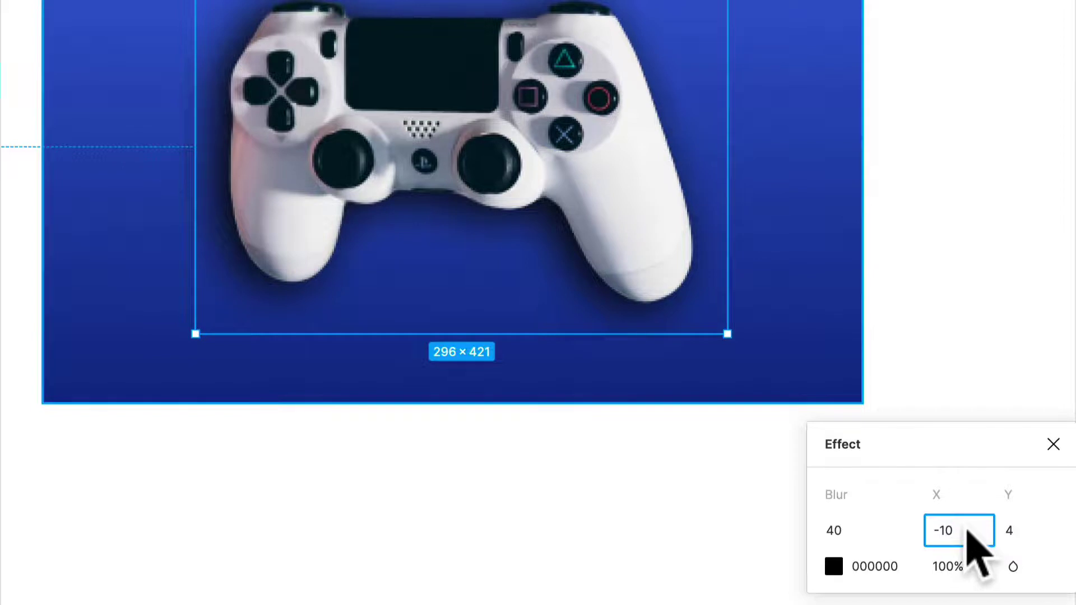
type("-20")
key("Return")
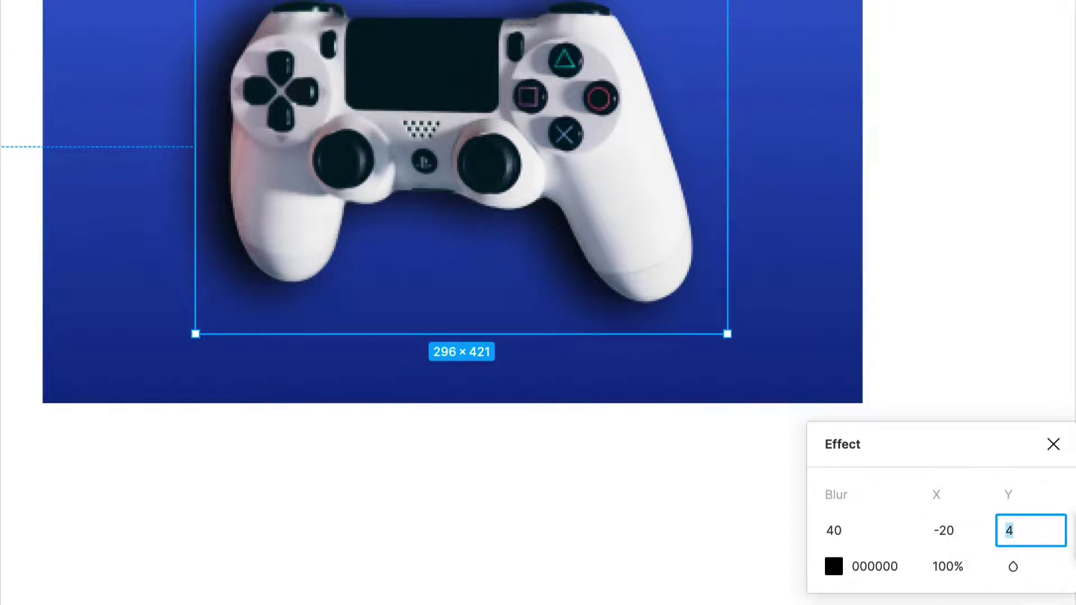
type("0")
key("Return")
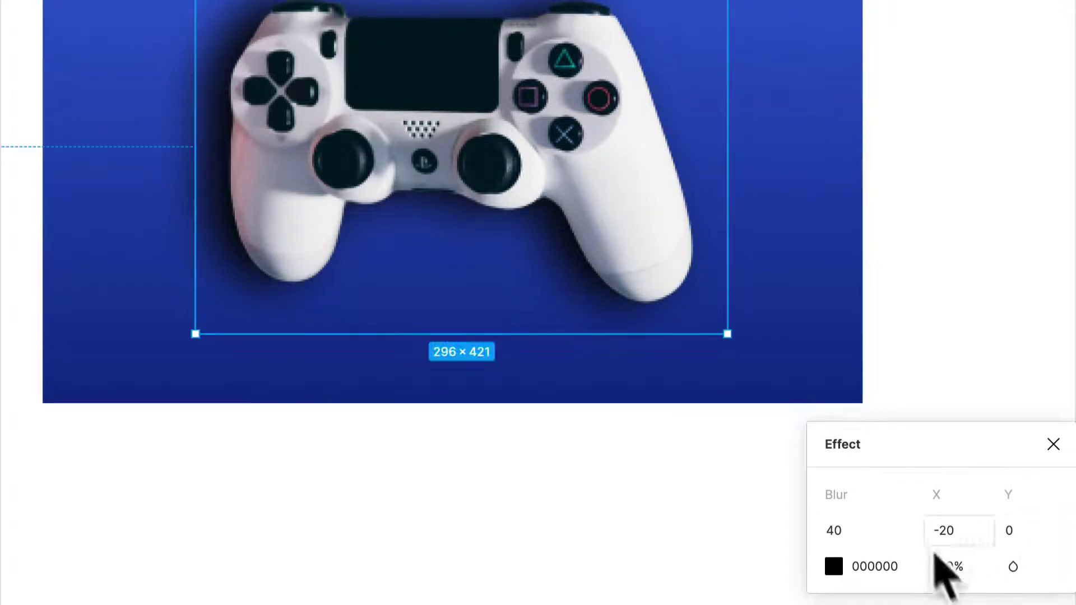
Fine-tune the shadow's opacity and blur, settling on 30% opacity.
left_click(954, 567)
type("50")
key("Return")
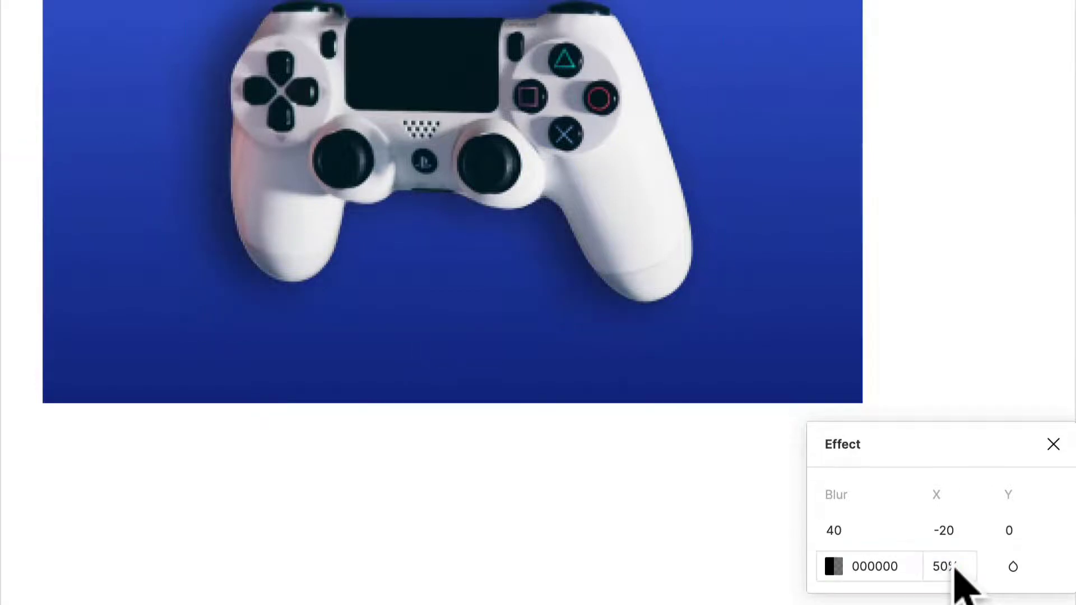
left_click(872, 533)
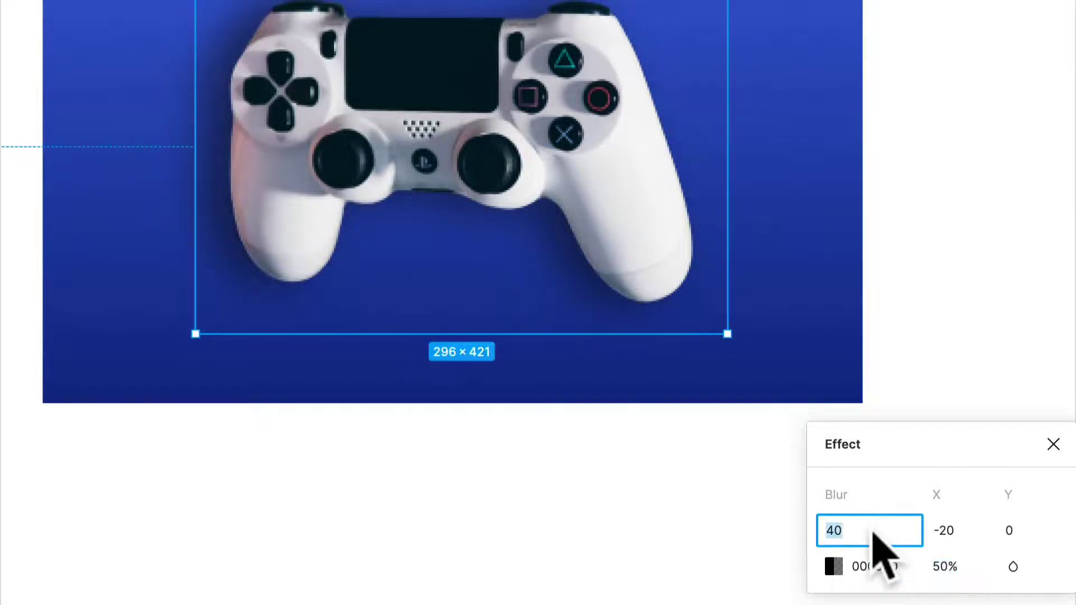
type("30")
key("Return")
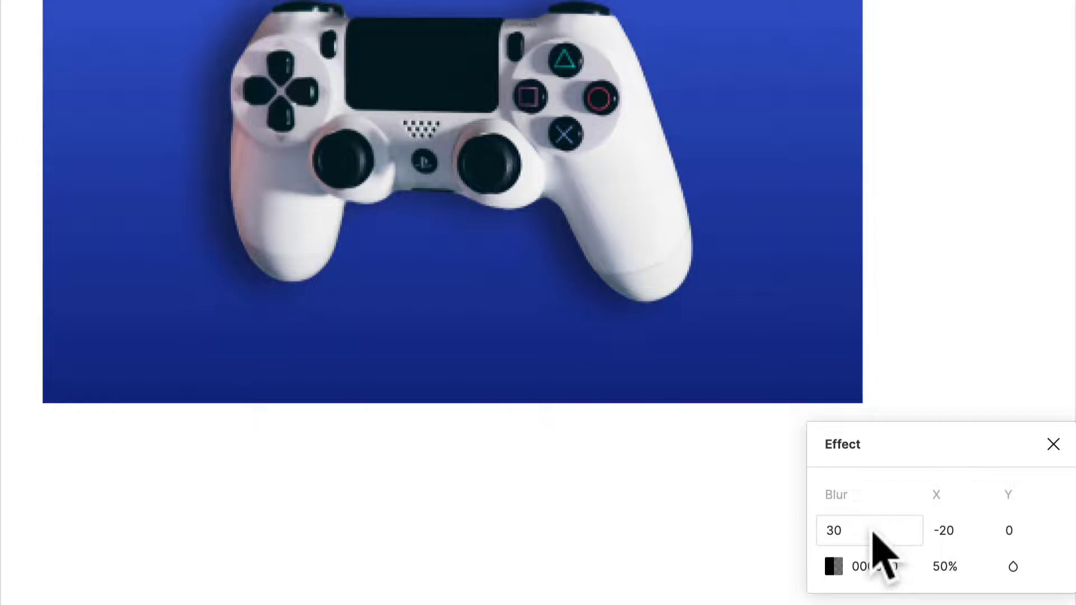
type("30")
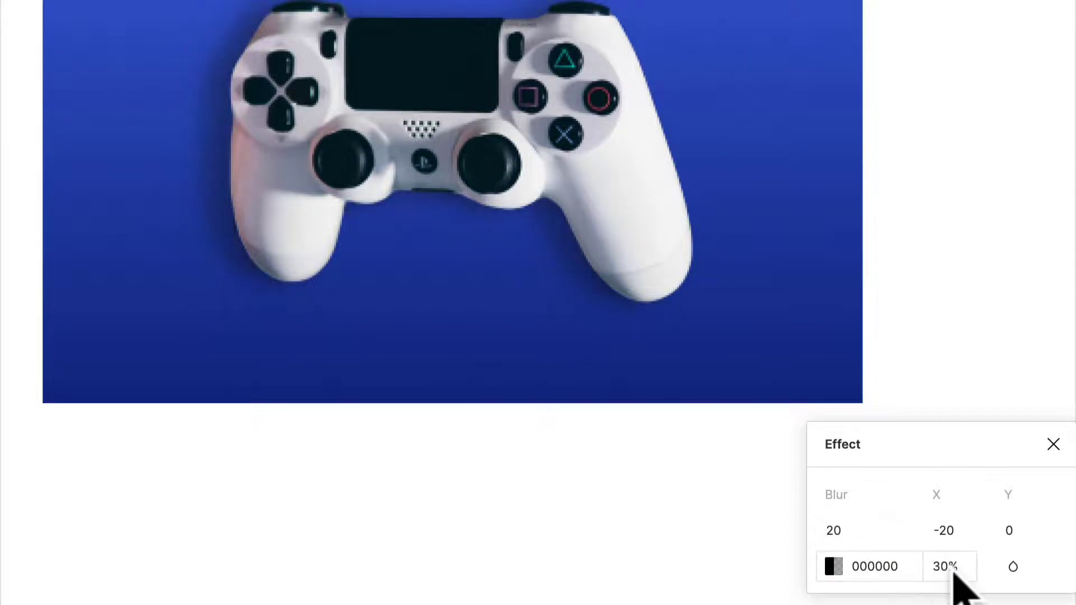
left_click(885, 247)
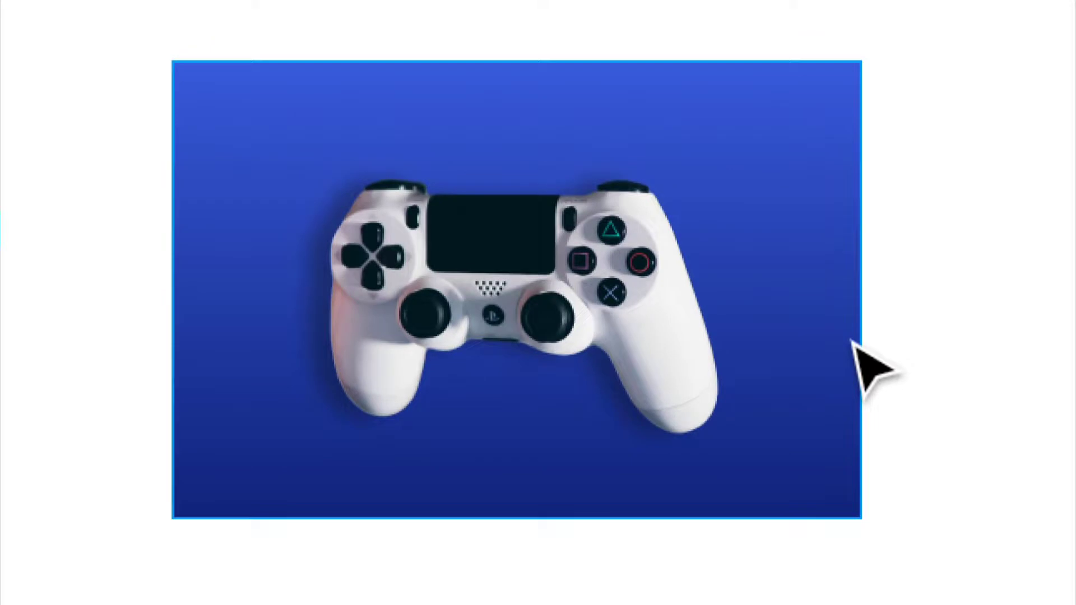
Swing the BG gradient's end points so it runs horizontally.
left_click(809, 161)
left_click(838, 440)
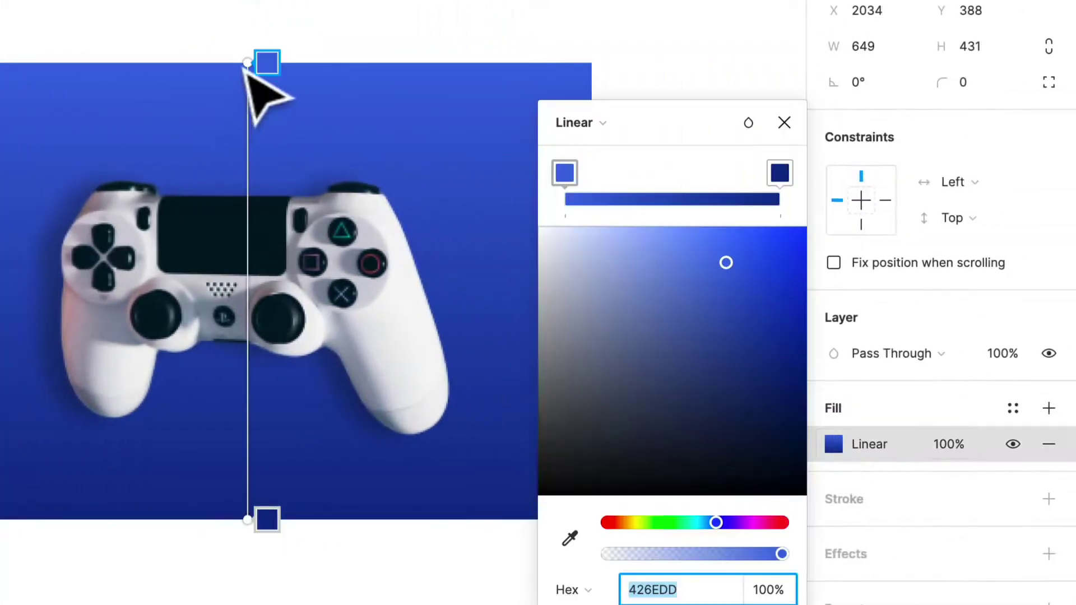
left_click_drag(247, 65, 555, 431)
left_click_drag(267, 519, 7, 355)
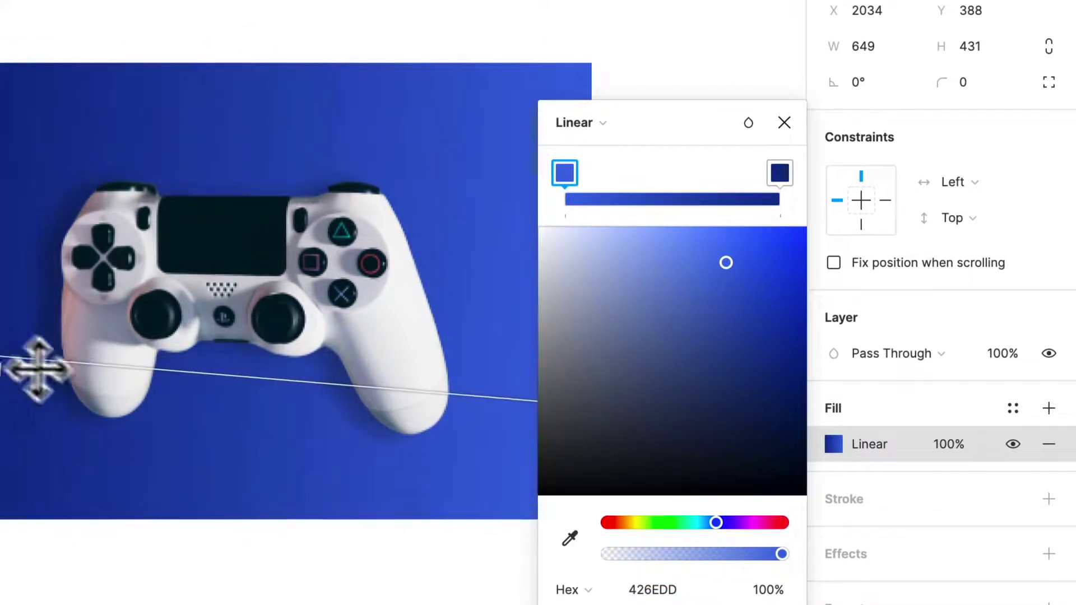
Recolour the gradient stops to a lighter 4C76E3 and a deeper 1441B4.
scroll(33, 364, "right", 5)
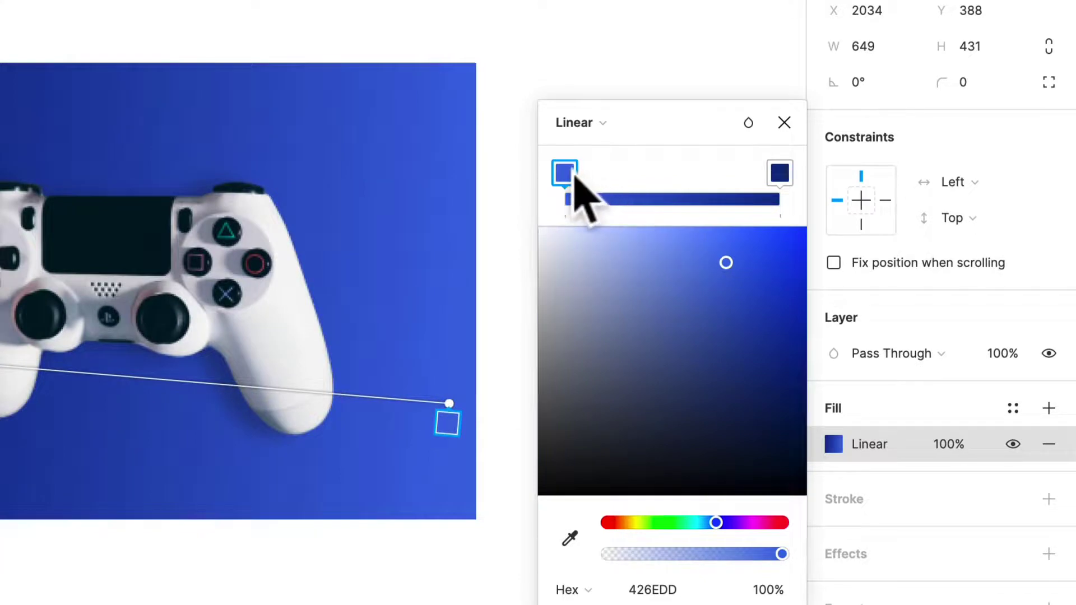
mouse_move(725, 262)
left_mouse_down()
mouse_move(693, 245)
mouse_move(715, 253)
left_mouse_up()
left_click(779, 173)
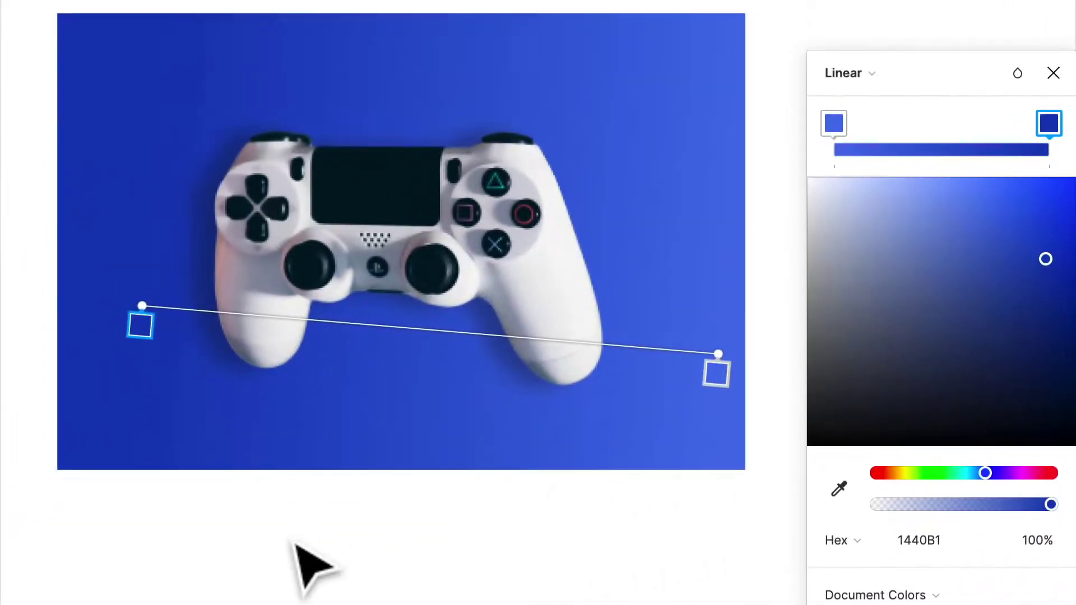
key("Escape")
key("Escape")
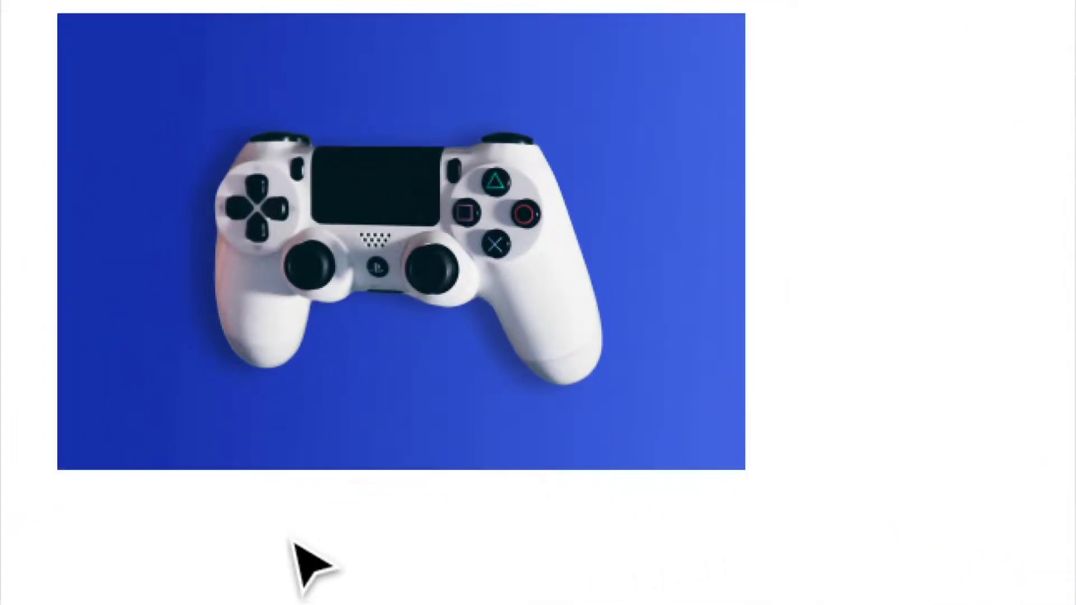
left_click(623, 79)
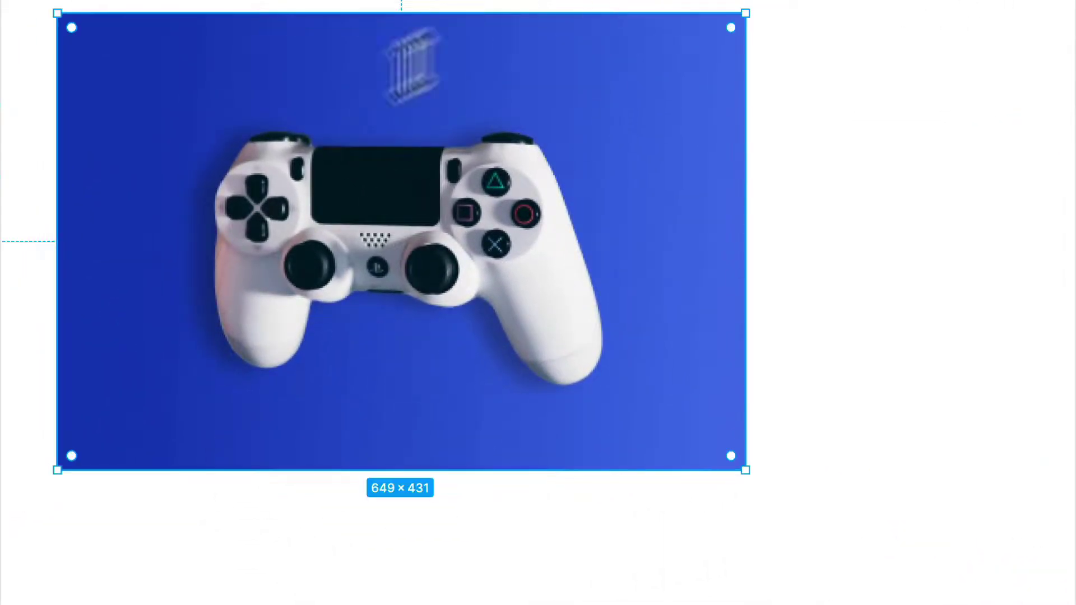
scroll(314, 243, "up", 5)
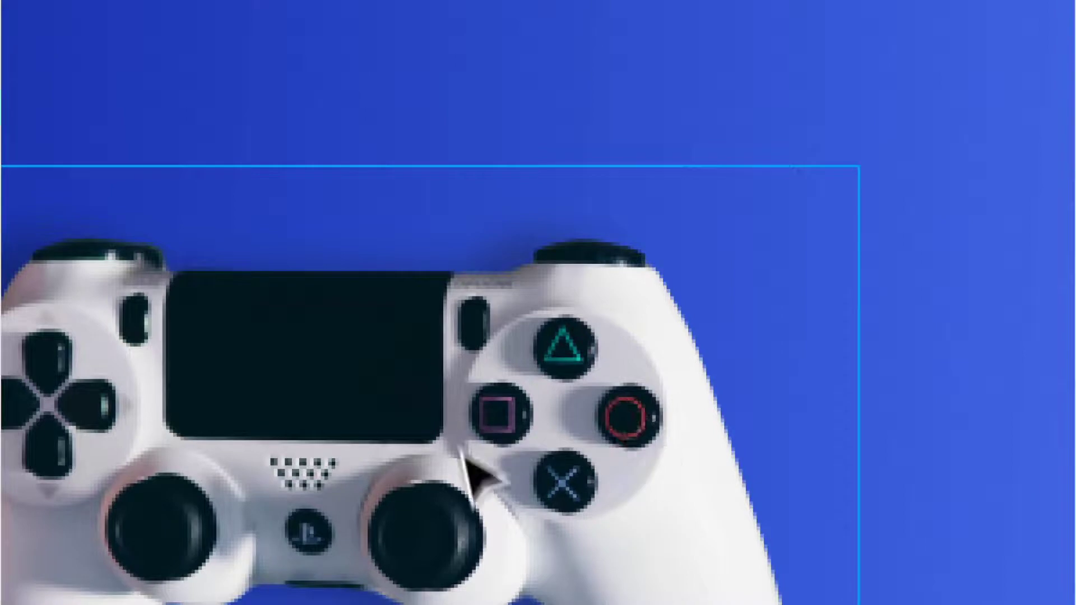
scroll(629, 432, "down", 3)
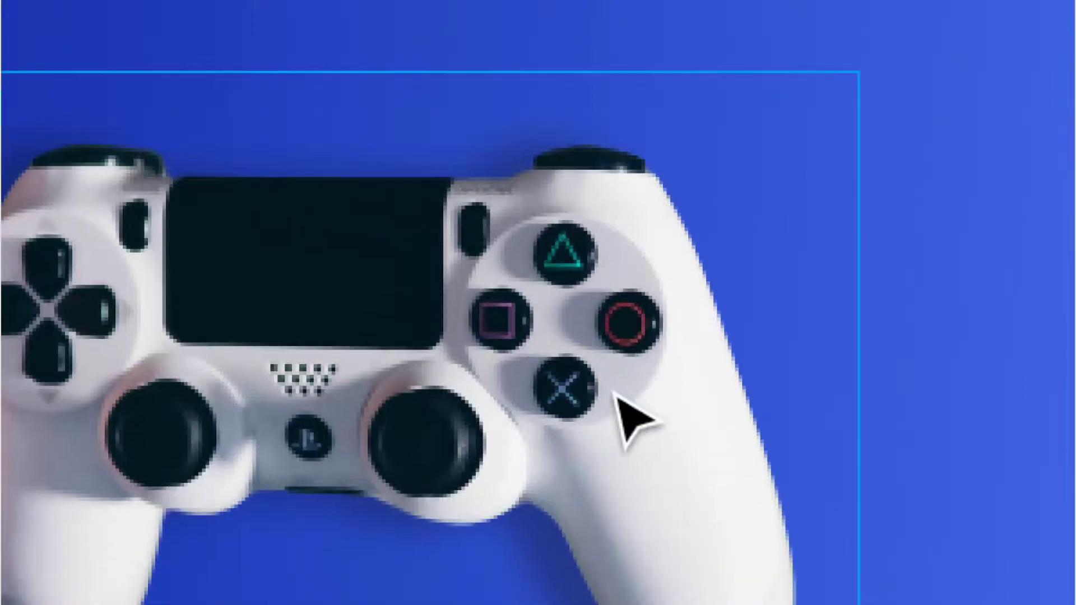
key("o")
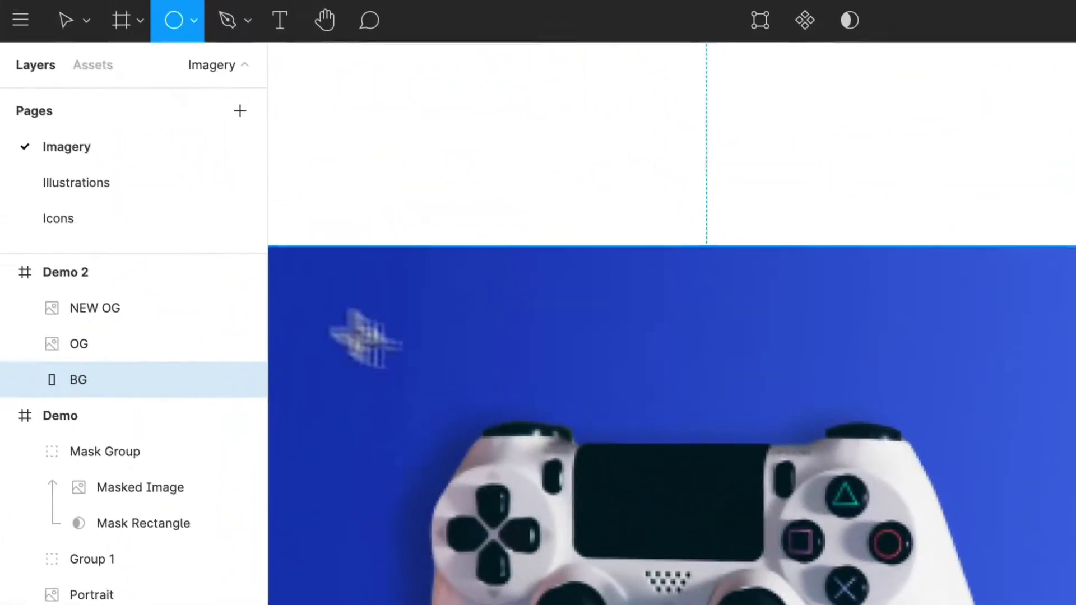
Place a 100×100 circle beside the controller.
left_click(195, 24)
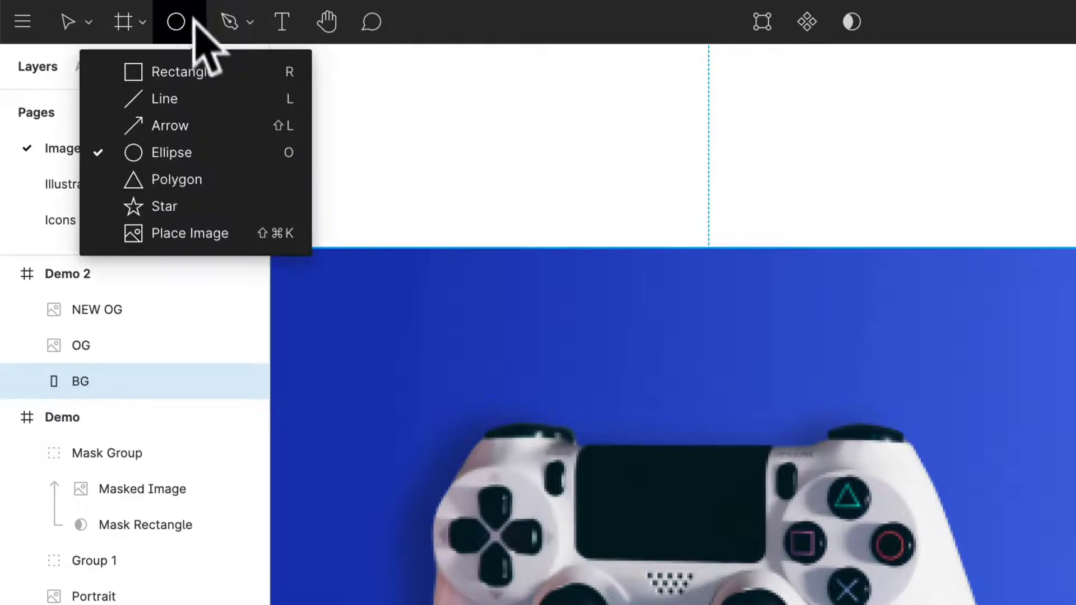
left_click(180, 152)
left_click(1054, 280)
left_click_drag(1073, 255, 1031, 412)
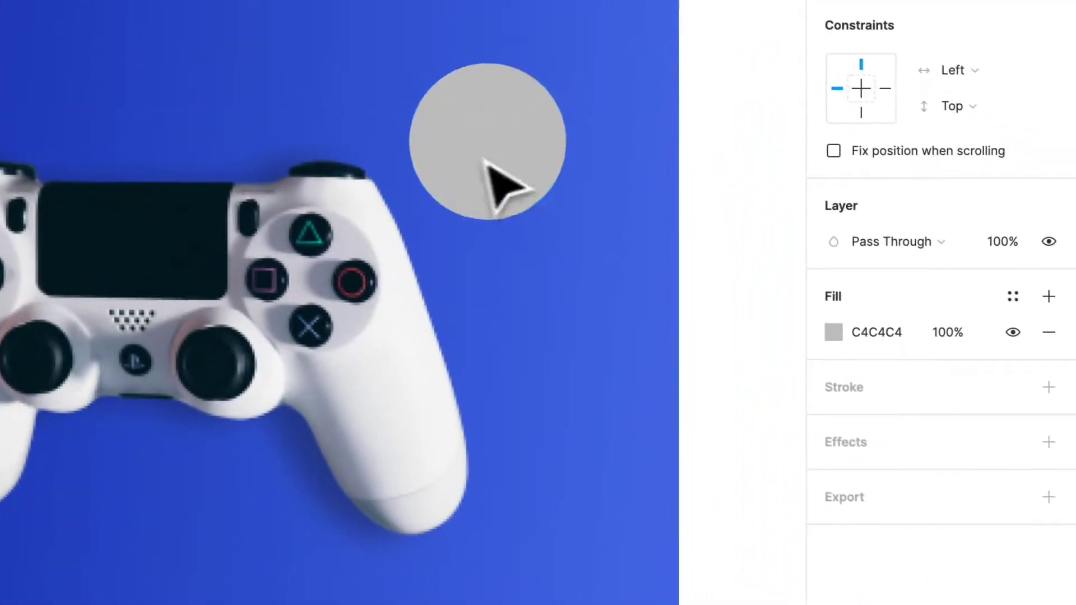
left_click_drag(485, 161, 463, 170)
Make the circle an unfilled ring with a thick red CF4D4D stroke and move it down-right.
left_click(1048, 387)
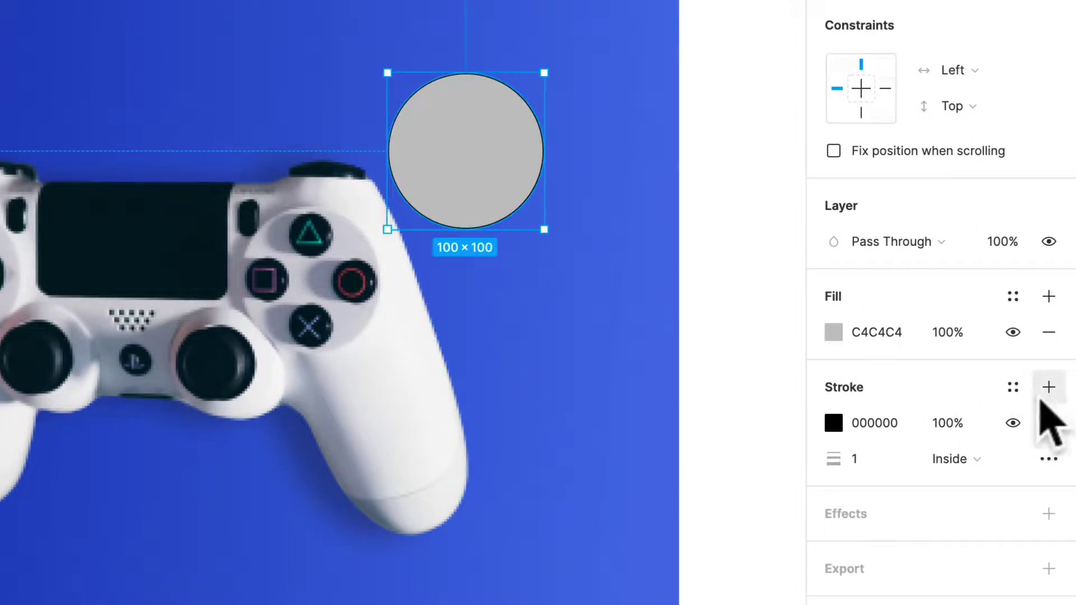
left_click(1045, 427)
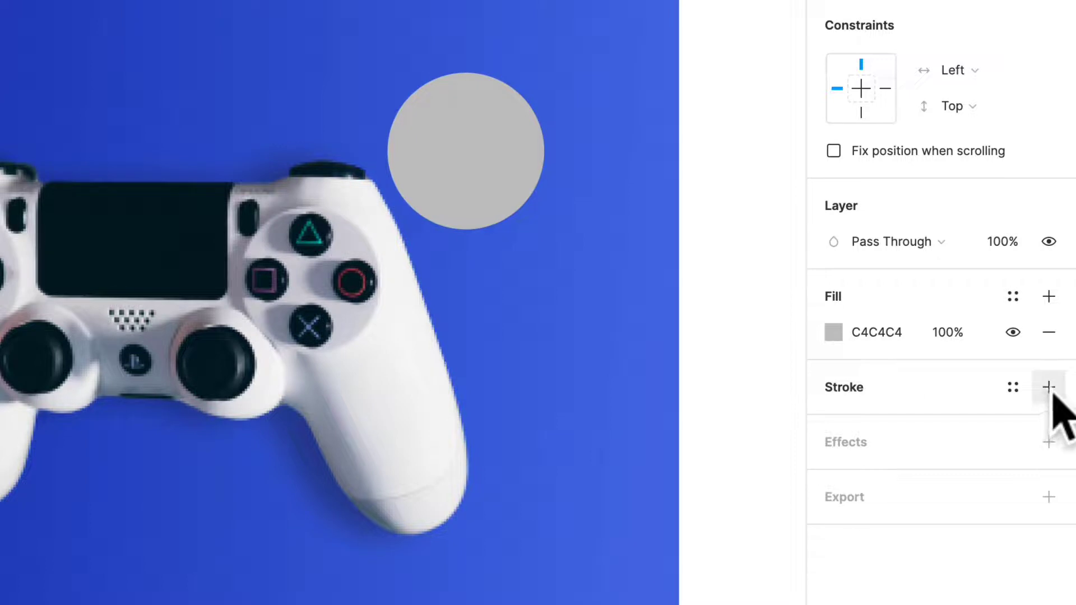
left_click(1048, 387)
left_click(1048, 332)
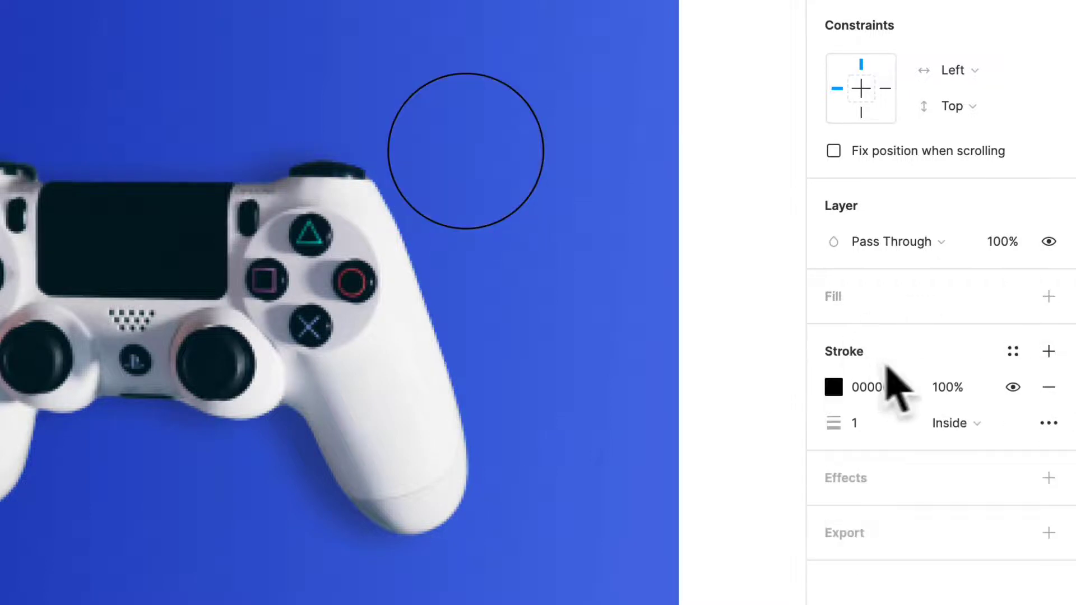
left_click(834, 387)
mouse_move(745, 202)
left_mouse_down()
mouse_move(795, 147)
mouse_move(752, 198)
left_mouse_up()
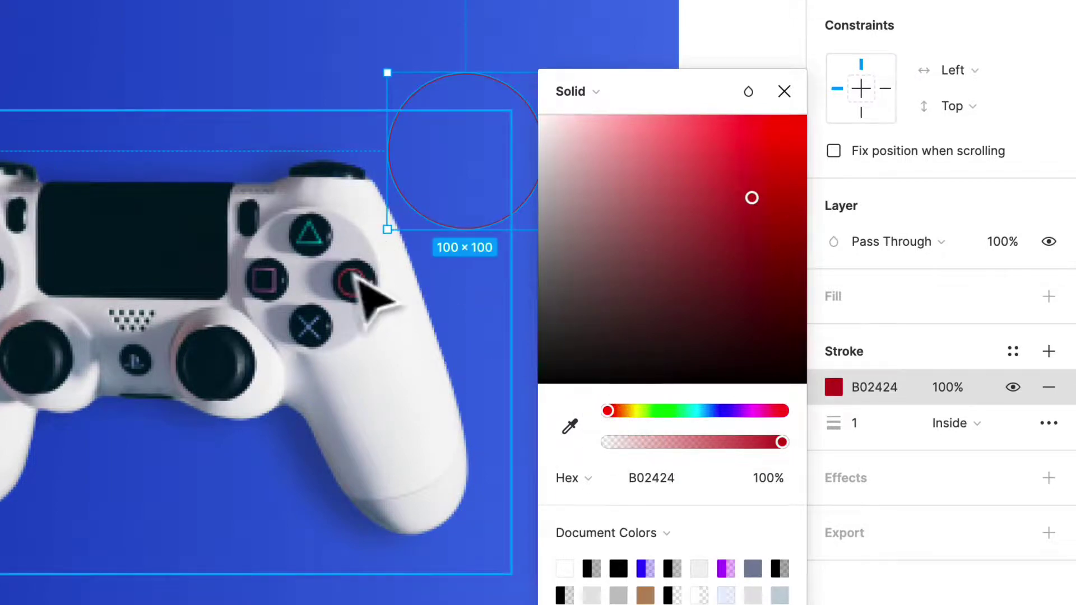
mouse_move(835, 424)
left_mouse_down()
mouse_move(899, 426)
mouse_move(864, 426)
left_mouse_up()
mouse_move(741, 202)
left_mouse_down()
mouse_move(703, 151)
mouse_move(705, 161)
left_mouse_up()
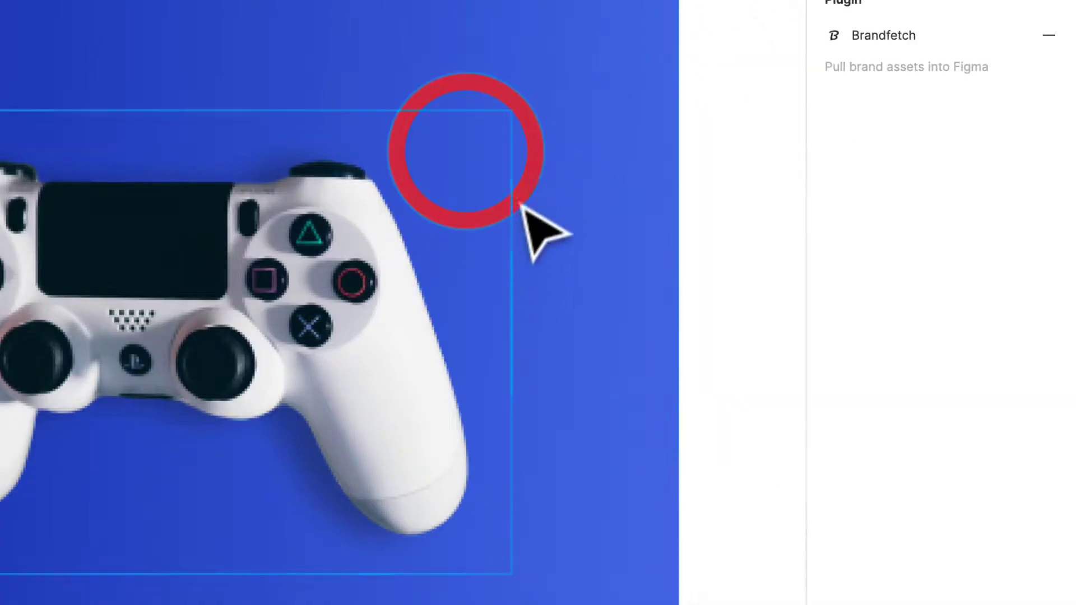
mouse_move(522, 206)
left_mouse_down()
mouse_move(495, 279)
mouse_move(581, 307)
mouse_move(581, 270)
left_mouse_up()
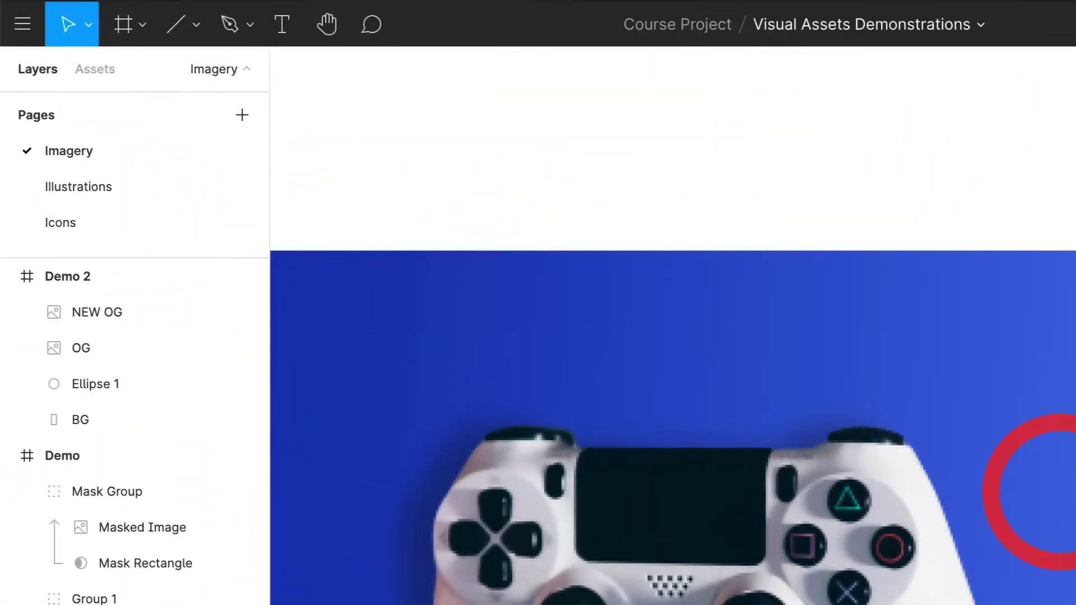
Draw a 111×111 triangle at the frame's top edge.
left_click(196, 24)
left_click(178, 184)
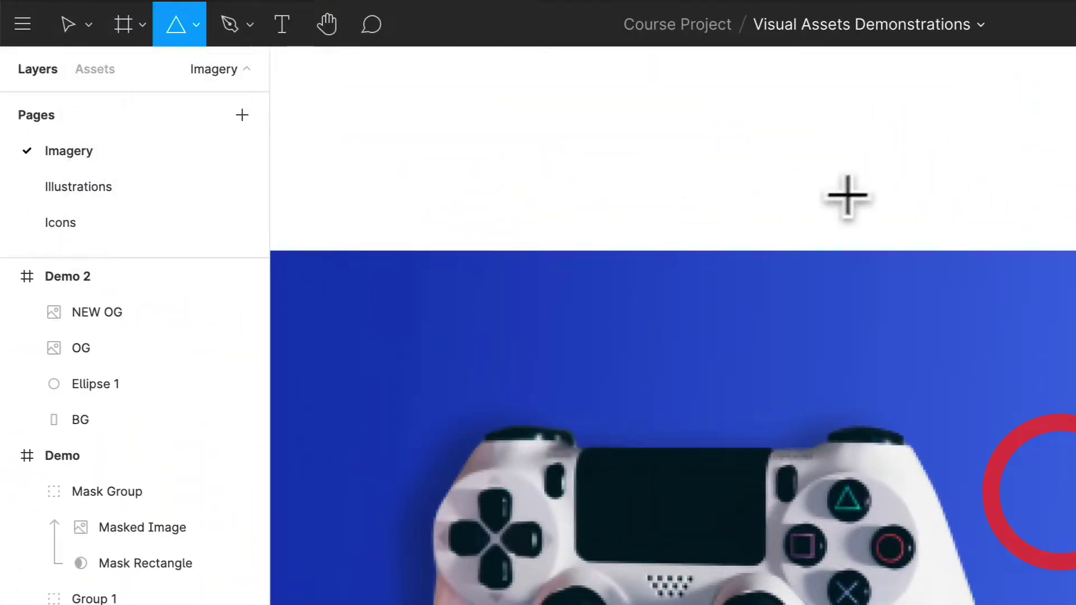
left_click_drag(829, 173, 993, 328)
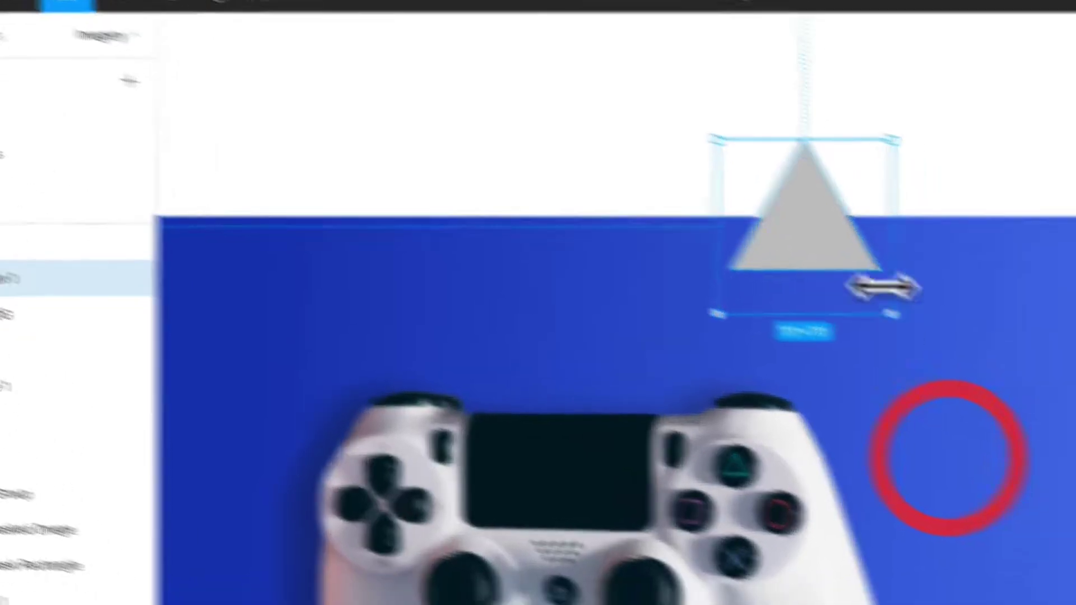
left_click_drag(882, 288, 899, 291)
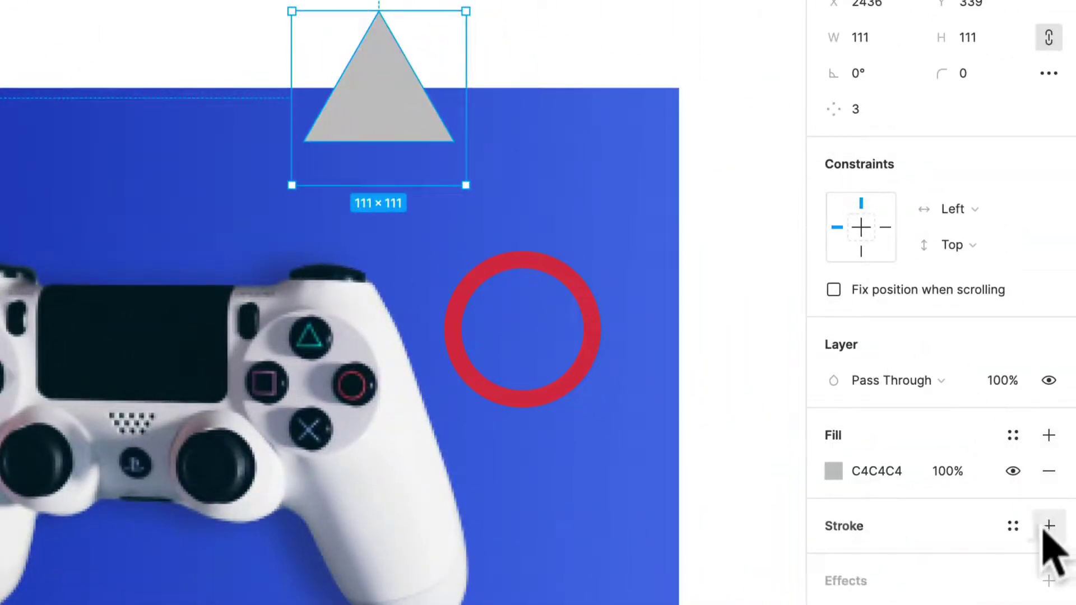
Replace the triangle's fill with a thick green 3FA549 stroke.
left_click(1048, 529)
left_click(1048, 471)
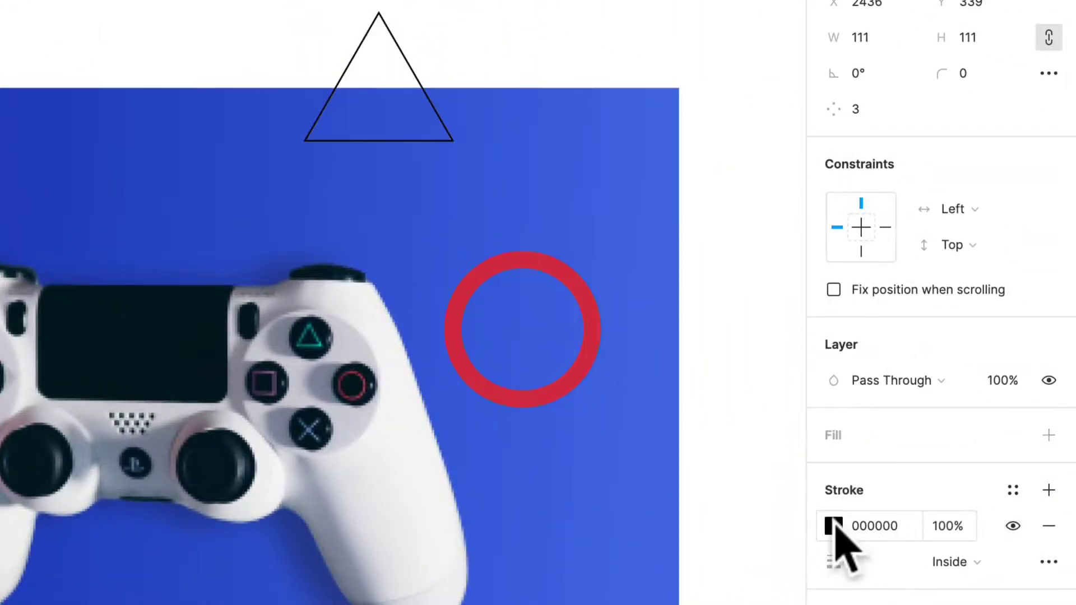
left_click(835, 528)
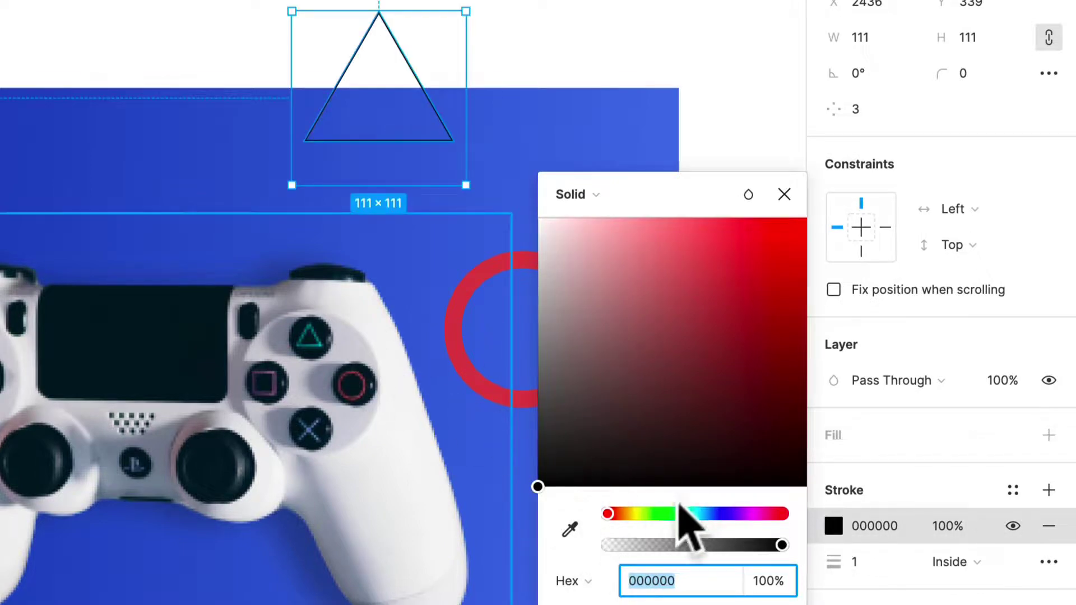
left_click(670, 513)
left_click(727, 300)
left_click_drag(728, 301, 763, 306)
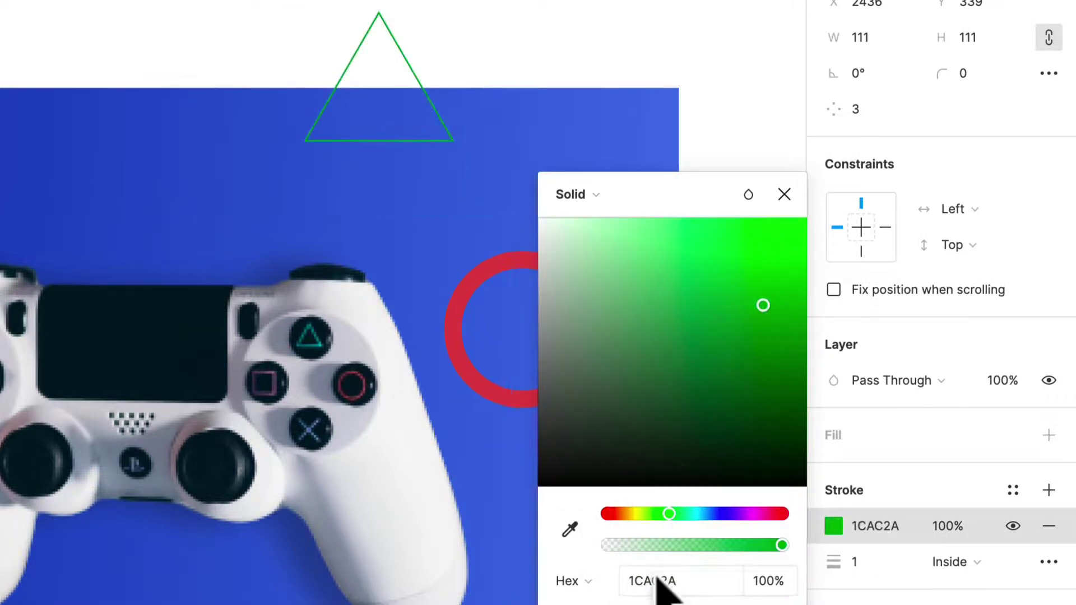
left_click_drag(833, 562, 882, 564)
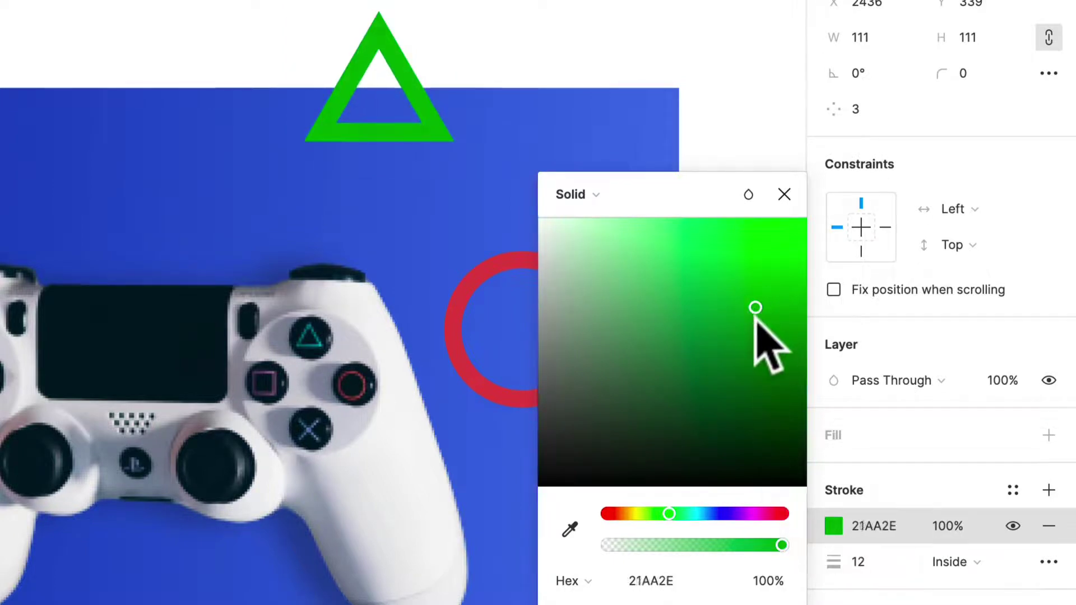
left_click_drag(755, 308, 704, 313)
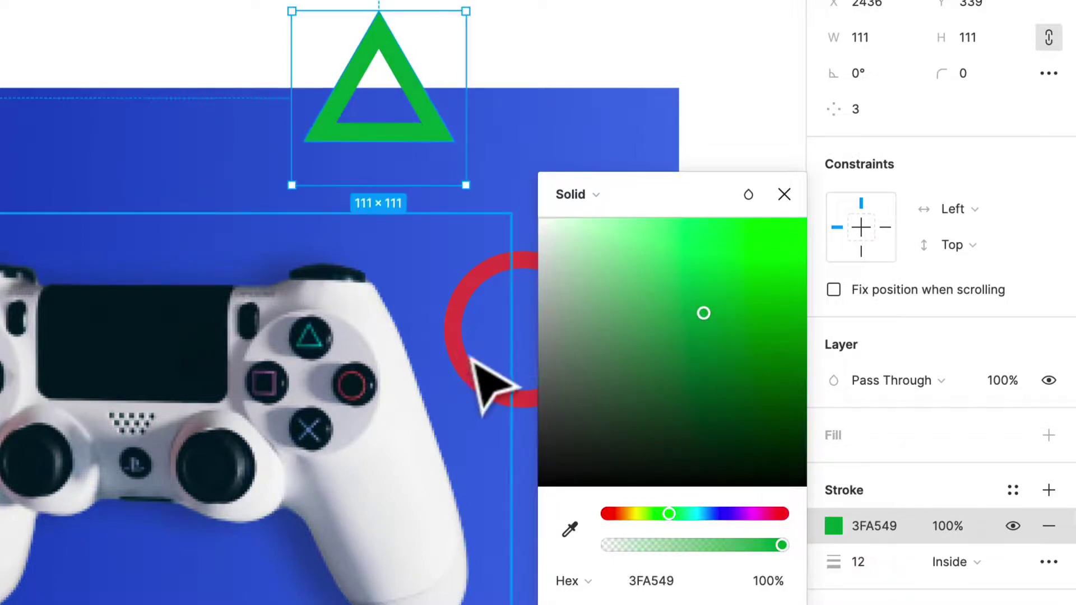
left_click(477, 364)
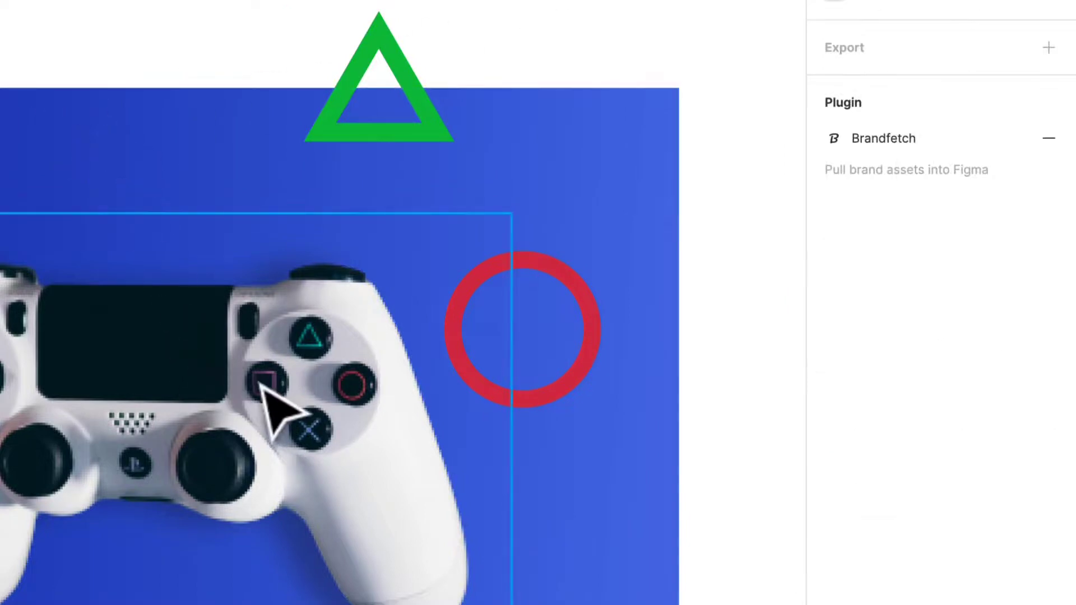
Draw a 110×110 square at the frame's top-left.
key("r")
mouse_move(453, 125)
left_mouse_down()
mouse_move(595, 266)
mouse_move(516, 174)
mouse_move(667, 270)
mouse_move(480, 159)
mouse_move(630, 284)
mouse_move(773, 217)
mouse_move(547, 259)
mouse_move(598, 313)
left_mouse_up()
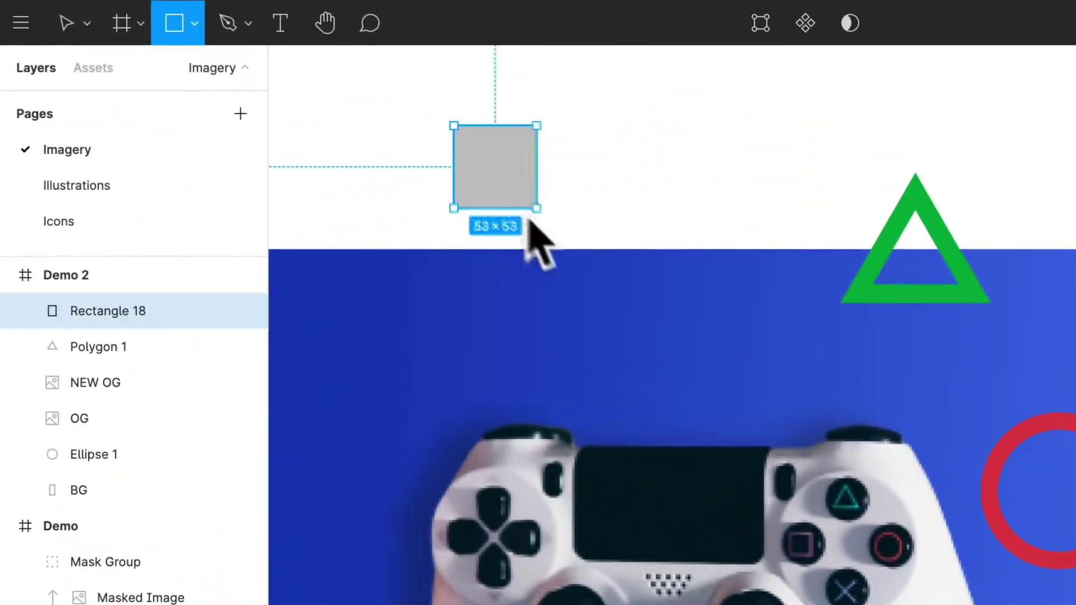
left_click_drag(664, 314, 738, 257)
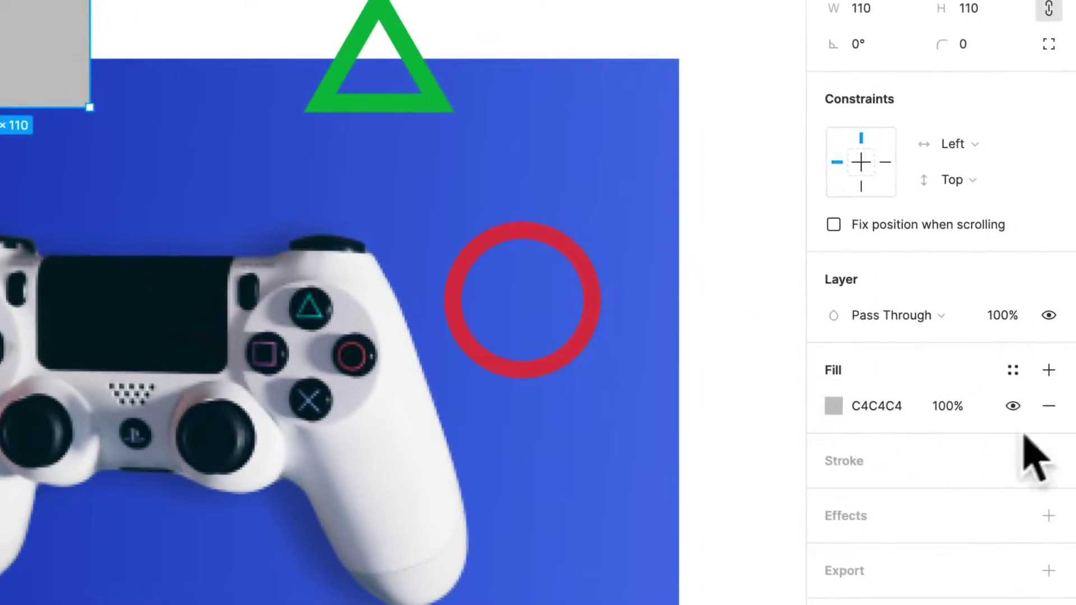
Give the square no fill and a purple 8622B5 stroke of weight 20.
left_click(1064, 411)
left_click(1048, 437)
left_click(833, 462)
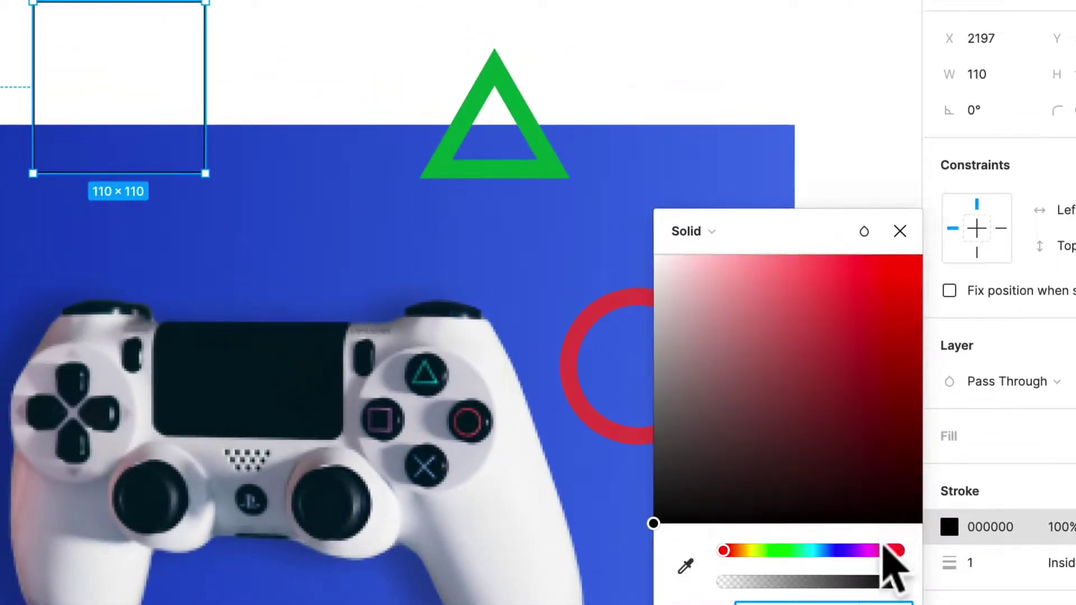
left_click_drag(884, 550, 861, 551)
left_click(871, 334)
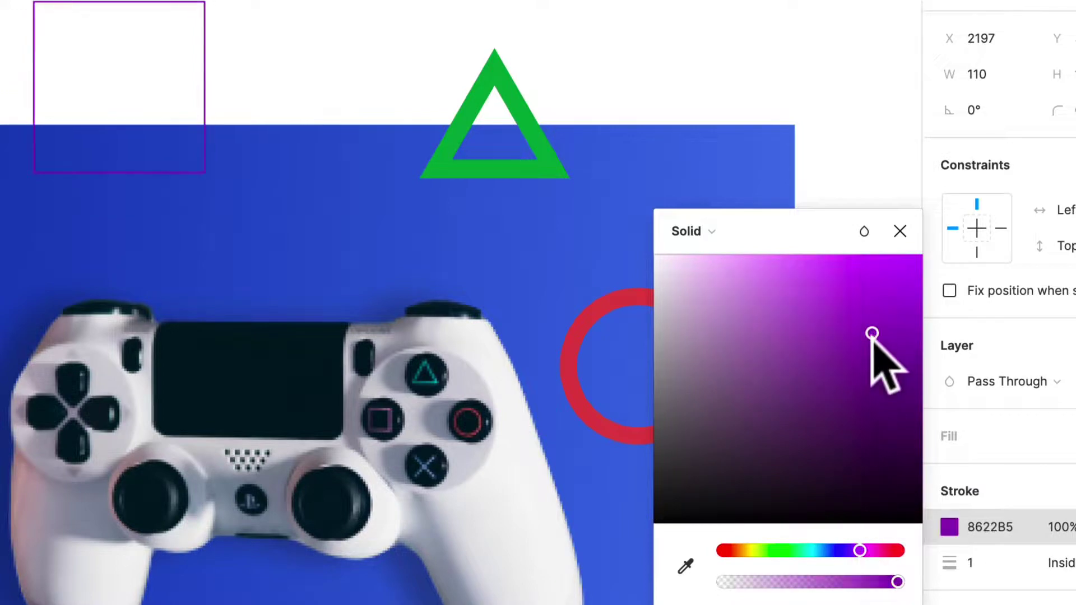
left_click_drag(965, 568, 988, 566)
left_click(451, 73)
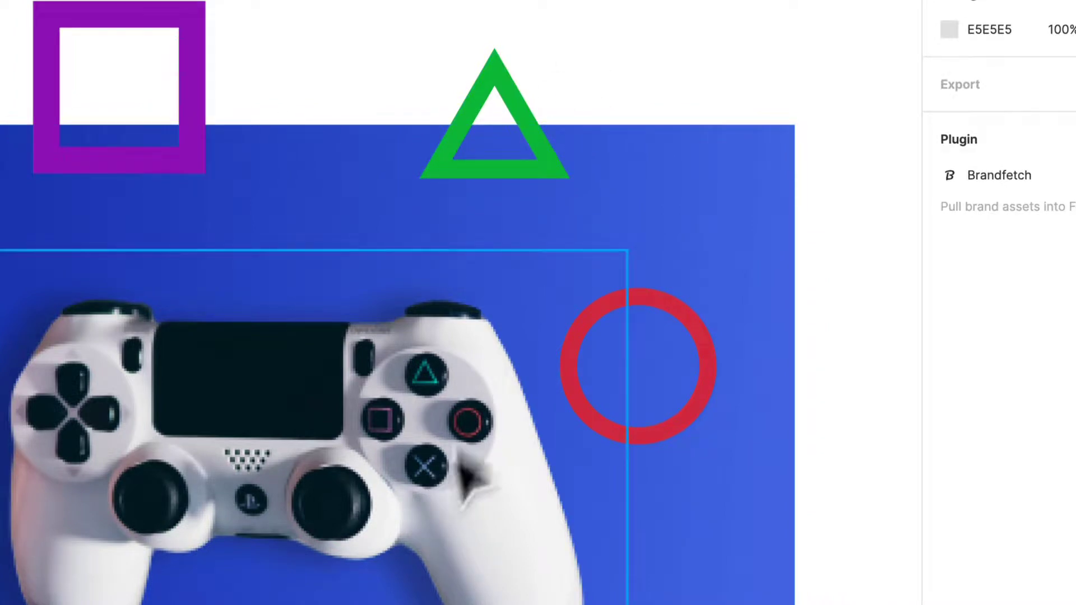
key("l")
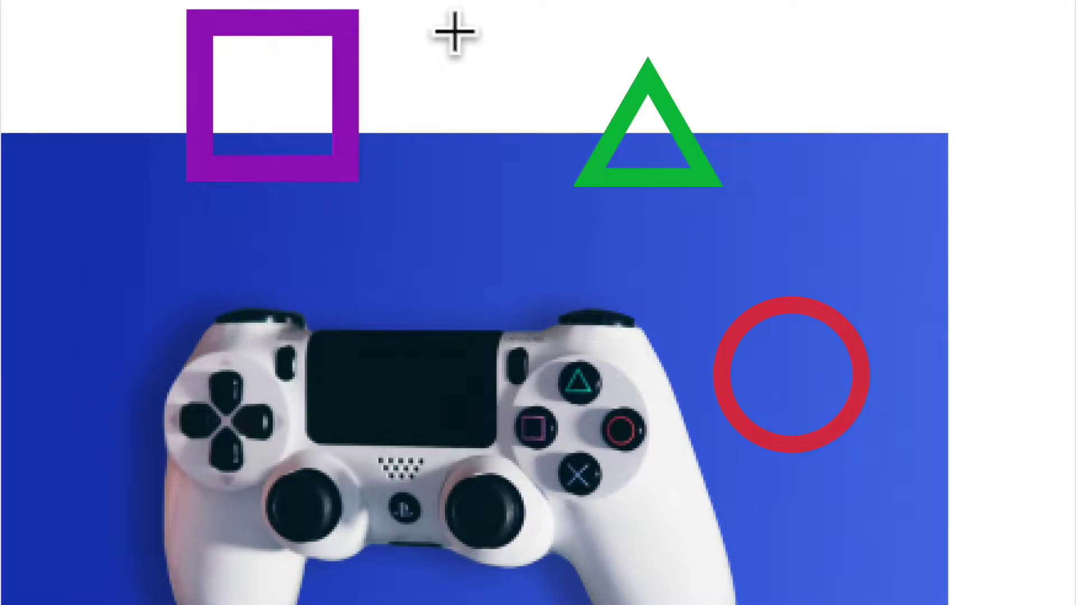
Draw a vertical black line between the square and triangle with stroke weight about 12.
left_click_drag(453, 31, 454, 182)
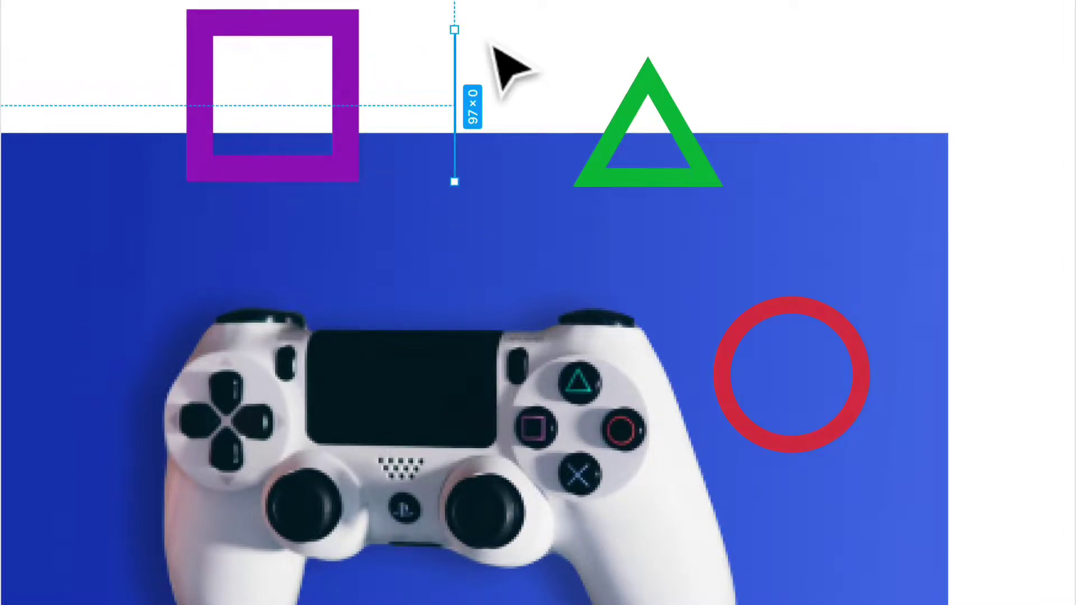
left_click_drag(833, 562, 859, 567)
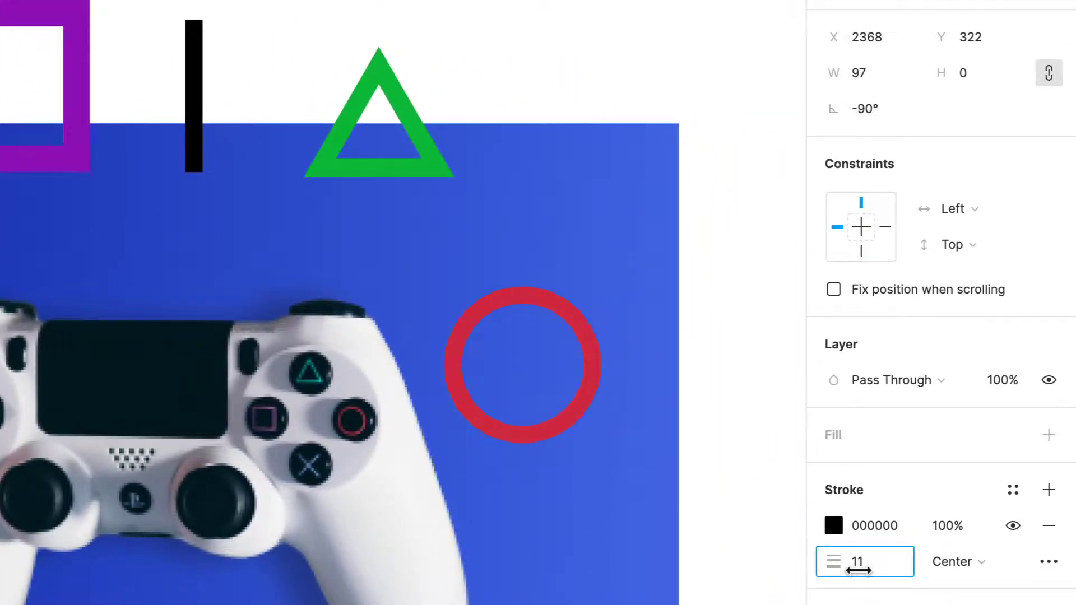
left_click(833, 525)
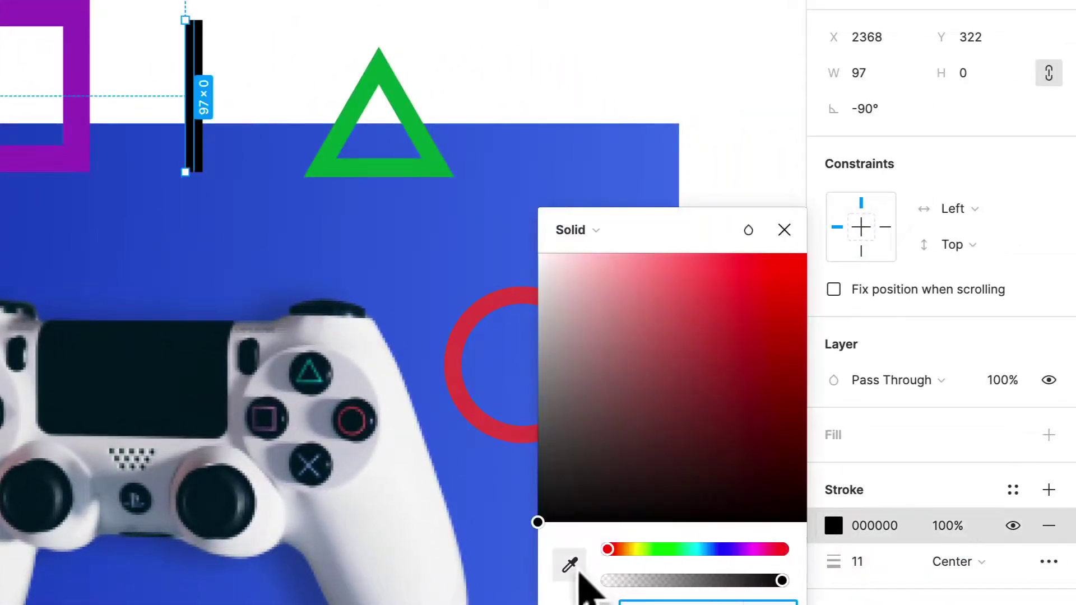
Colour the line teal 2292B8 and nudge it slightly left.
left_click_drag(612, 551, 704, 550)
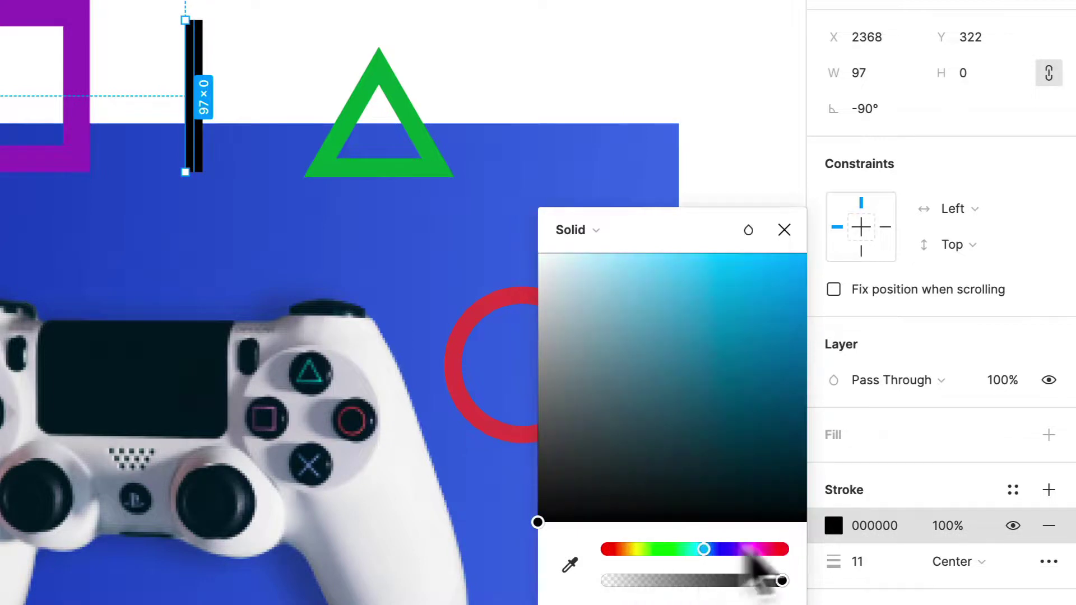
mouse_move(755, 316)
left_mouse_down()
mouse_move(765, 338)
mouse_move(755, 328)
left_mouse_up()
left_click(273, 89)
left_click_drag(202, 111, 197, 104)
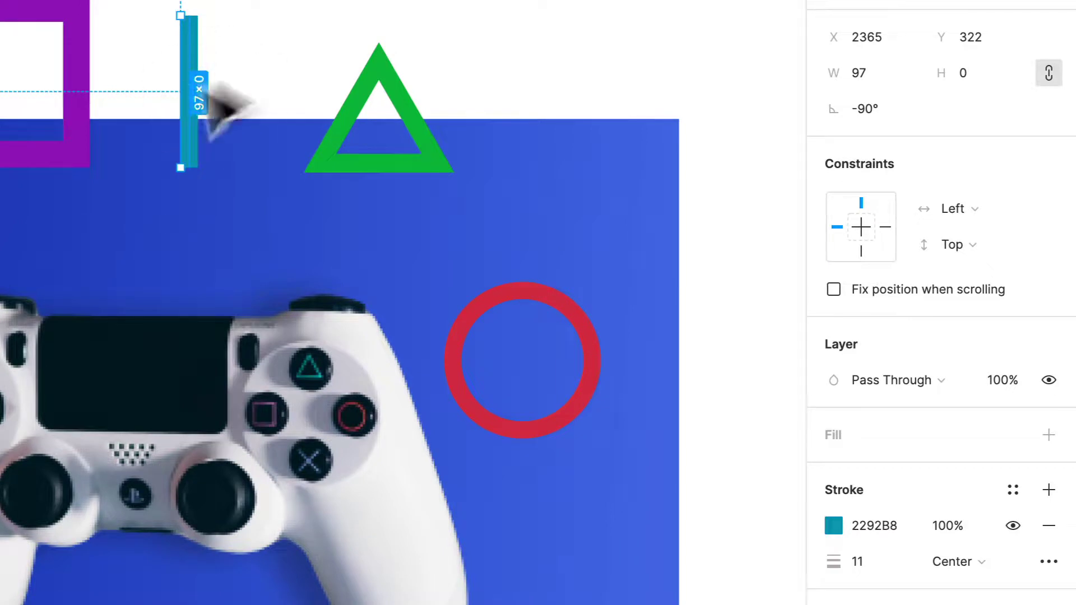
Paste a copy of the line and rotate it horizontal to form a cross.
key("super+v")
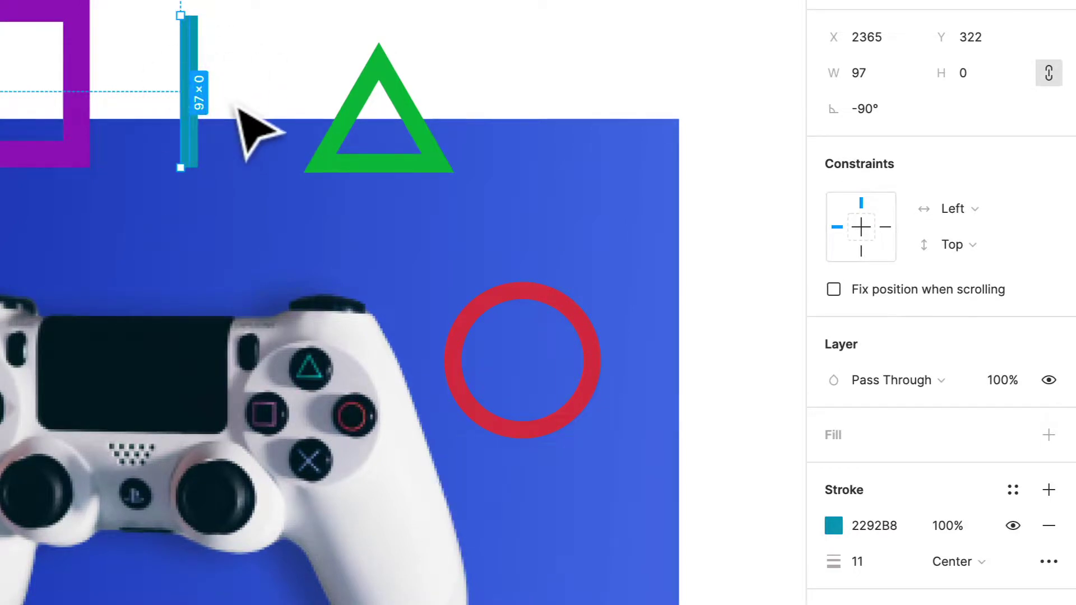
left_click_drag(200, 11, 292, 62)
scroll(186, 107, "up", 5)
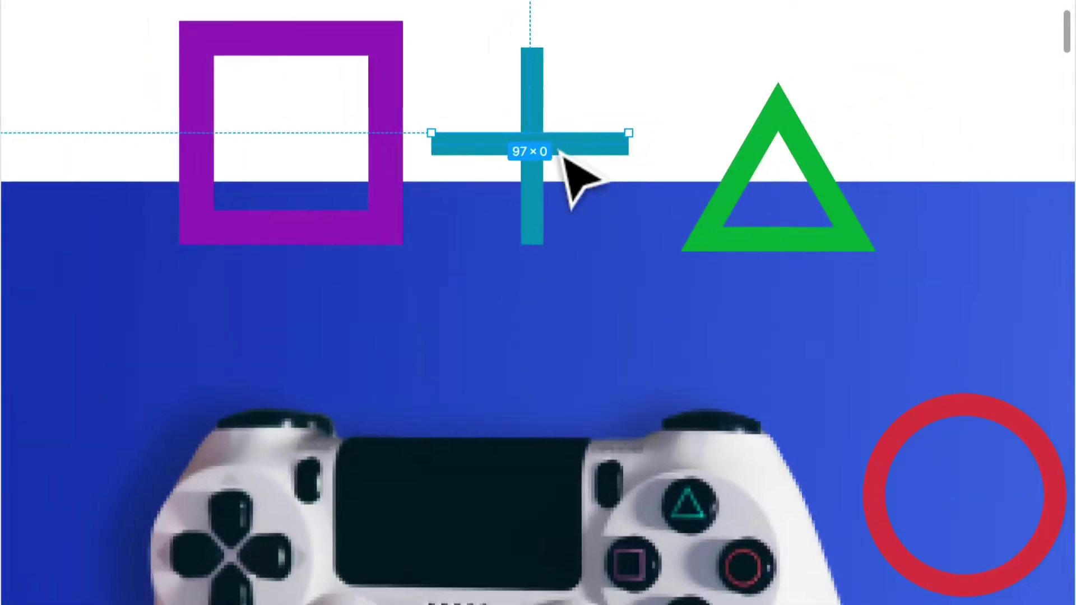
Group the vertical and horizontal teal bars into a single 97 × 97 cross.
left_click(516, 71, "shift")
key("super+g")
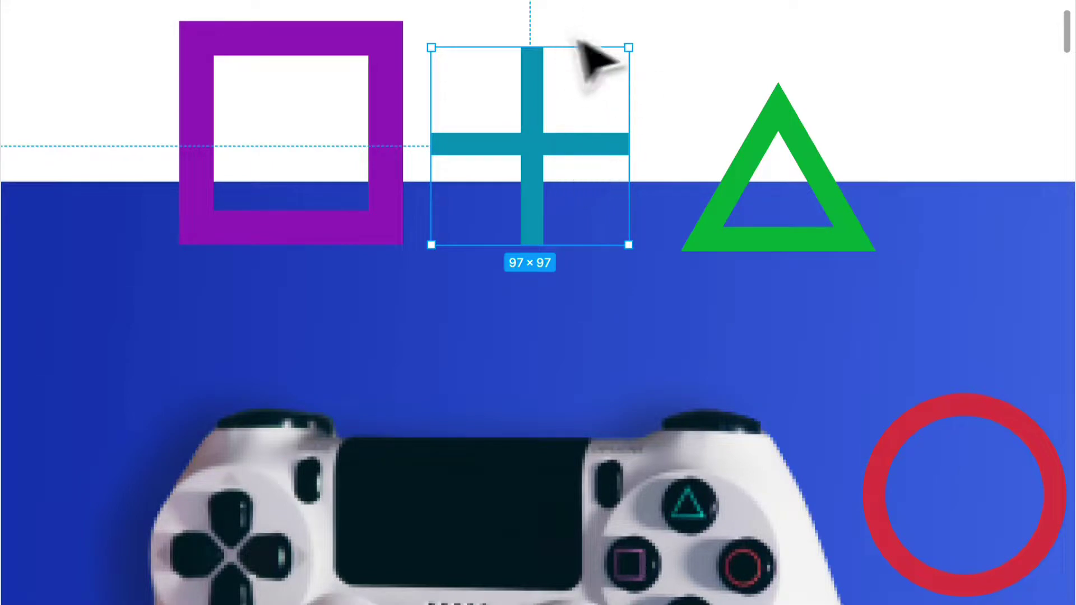
double_click(567, 149)
key("Escape")
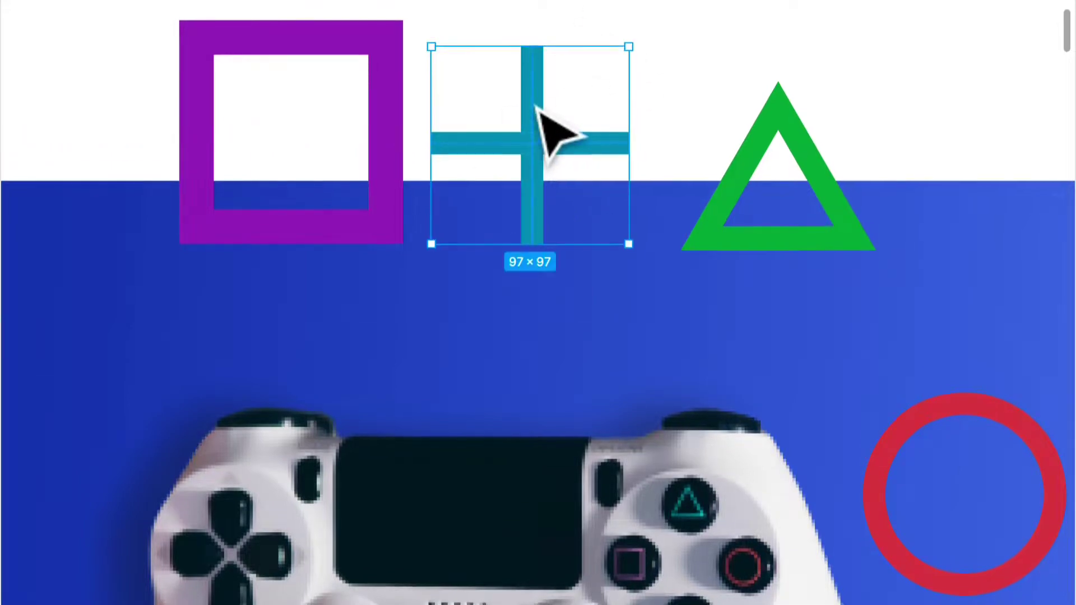
right_click(538, 115)
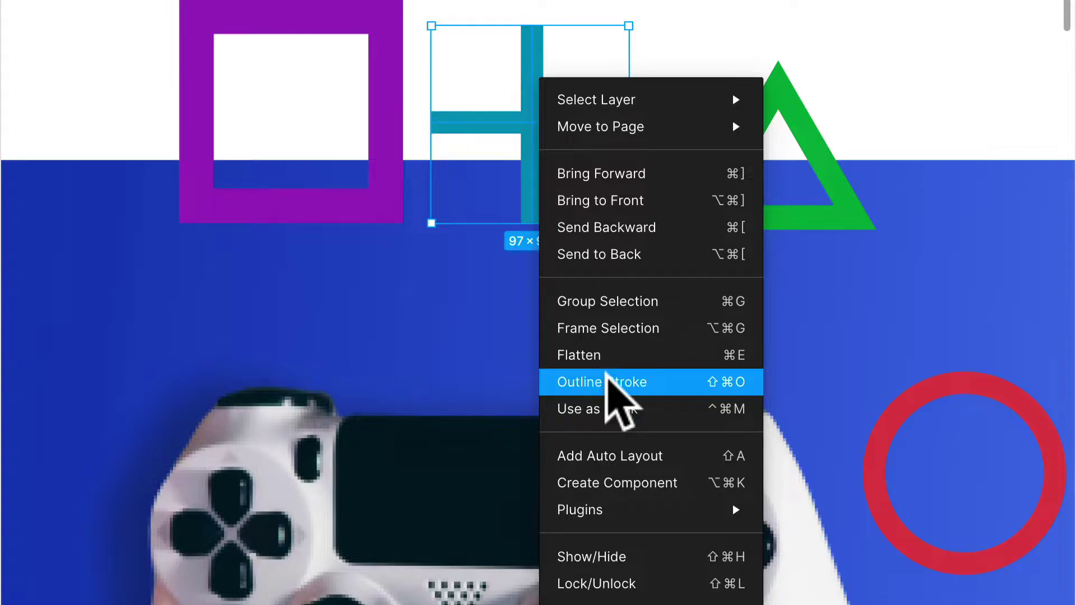
Outline the cross's strokes, union and flatten them, then ungroup Group 2.
left_click(609, 382)
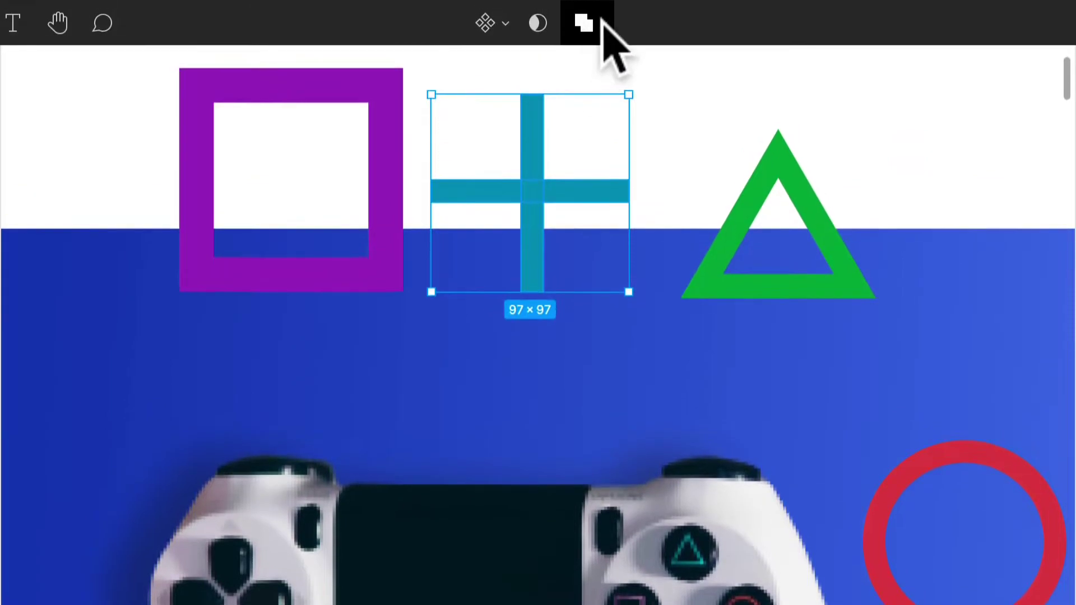
left_click(601, 24)
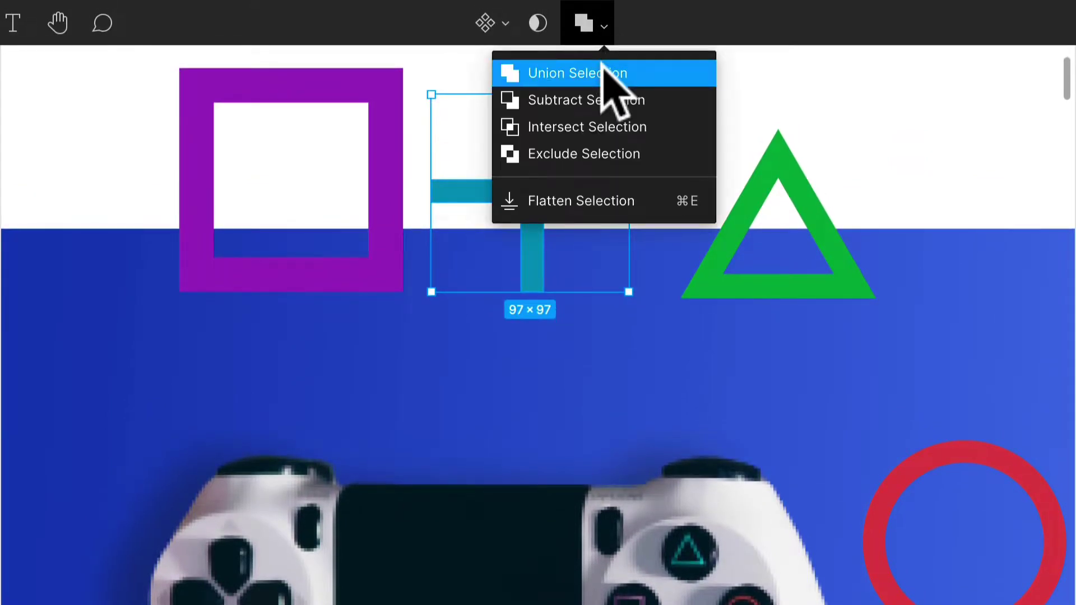
left_click(602, 72)
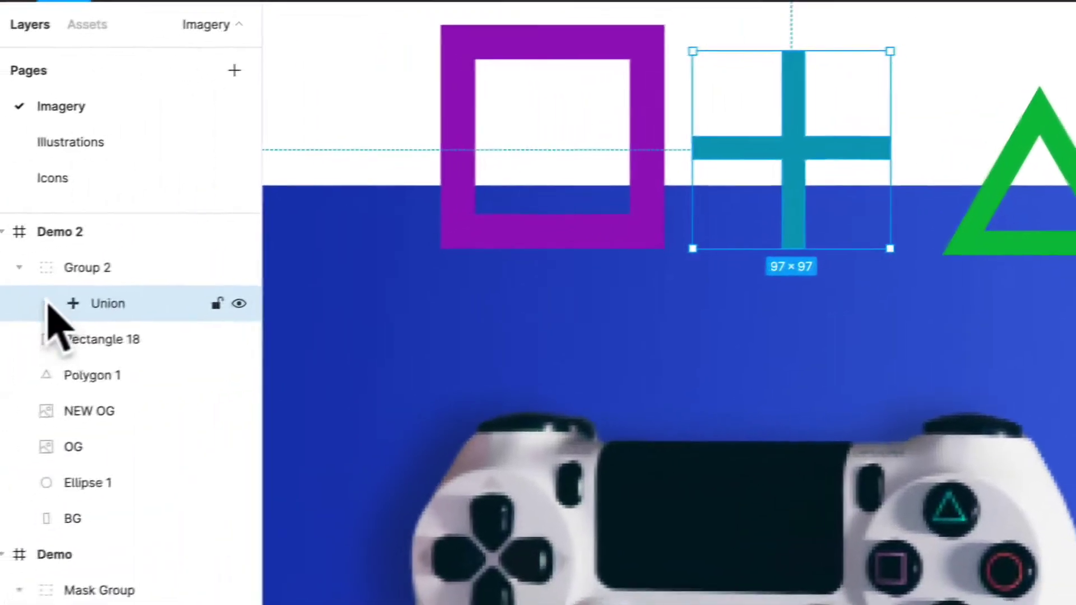
left_click(54, 302)
left_click(53, 302)
left_click(57, 302)
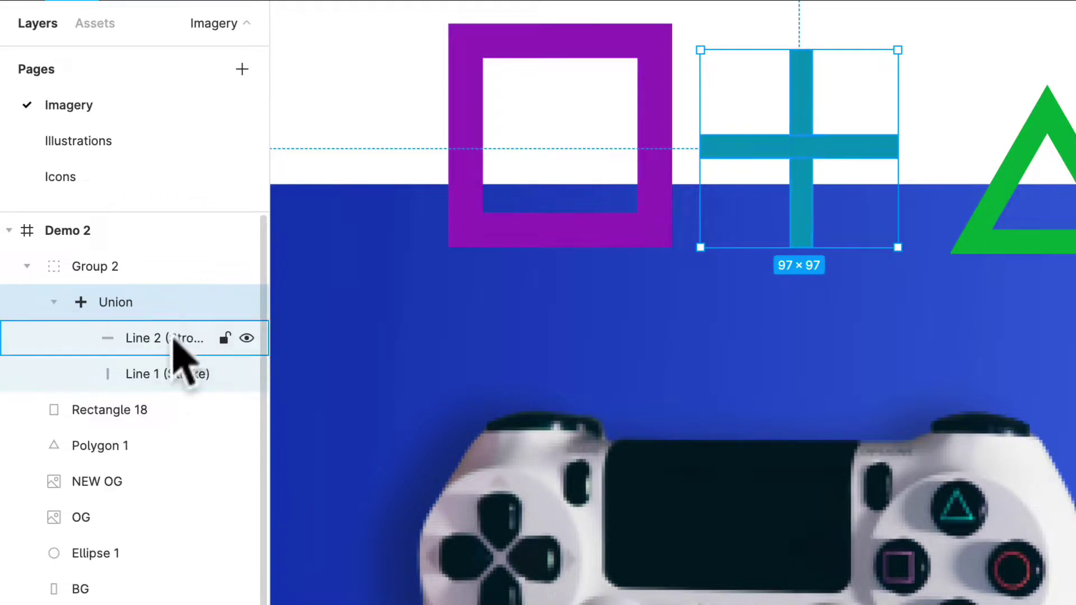
left_click(59, 302)
key("super+e")
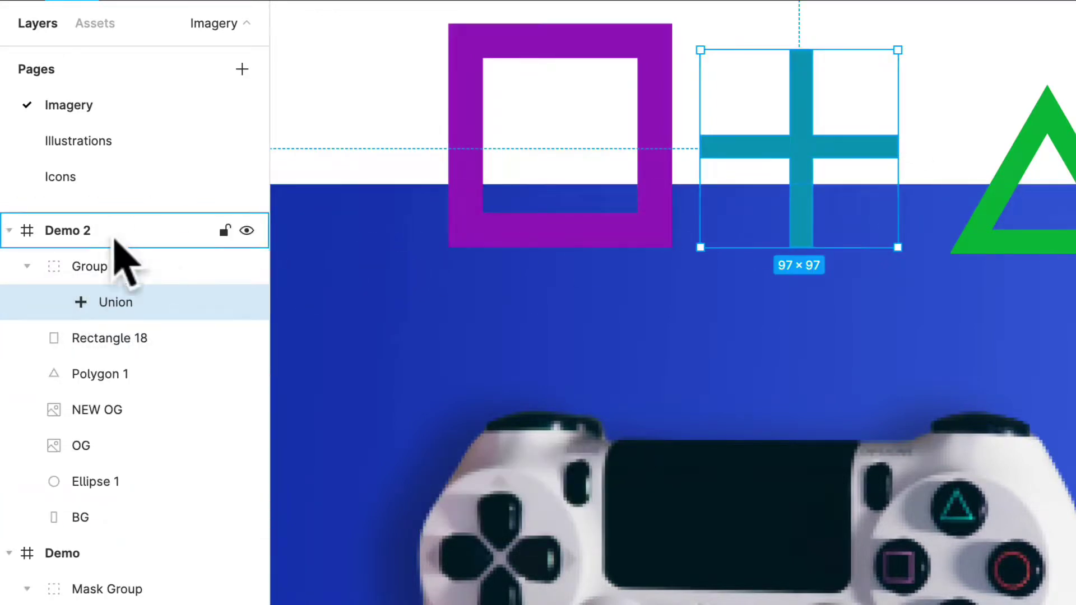
key("shift+super+g")
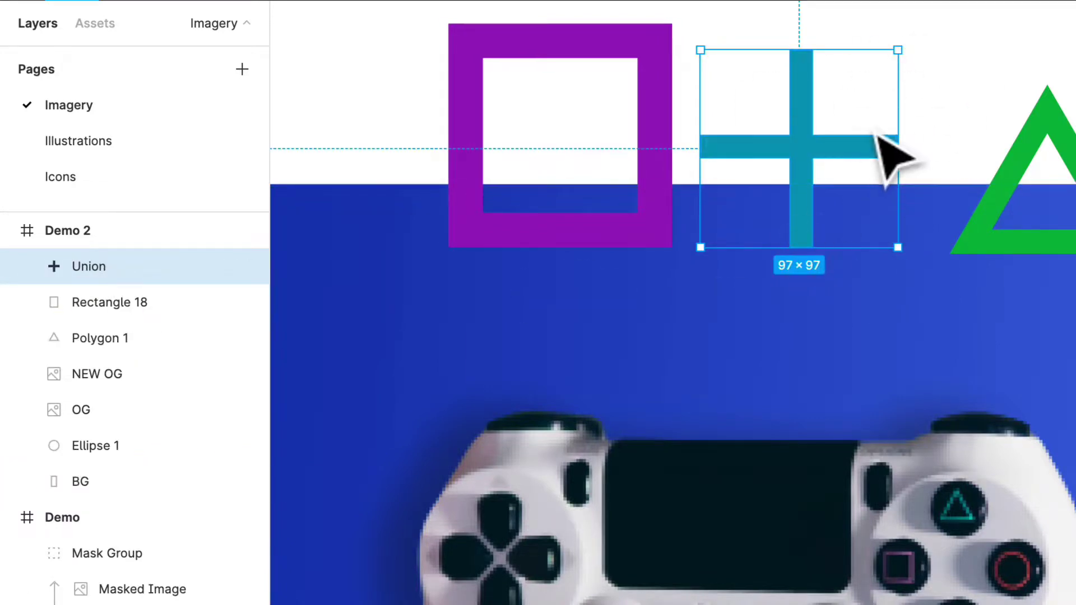
Enlarge the cross to 111 × 111, then move the purple square beside the controller and tilt it.
left_click_drag(896, 51, 915, 39)
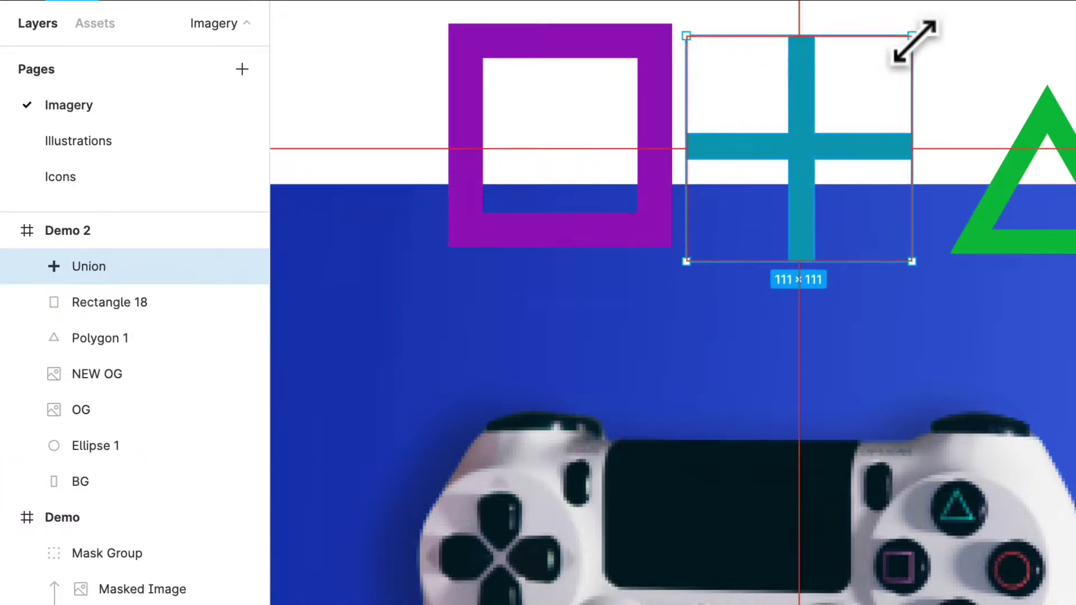
scroll(754, 365, "down", 2)
left_click_drag(644, 272, 496, 604)
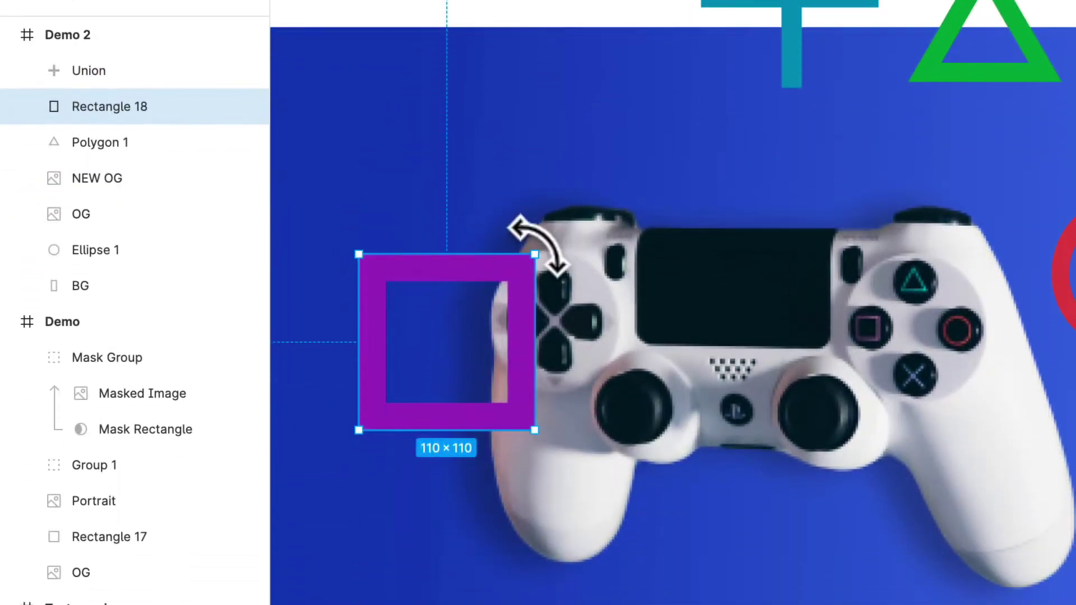
left_click_drag(537, 434, 568, 483)
Send the tilted purple square to the back so it sits just above BG, behind the controller.
scroll(547, 319, "left", 5)
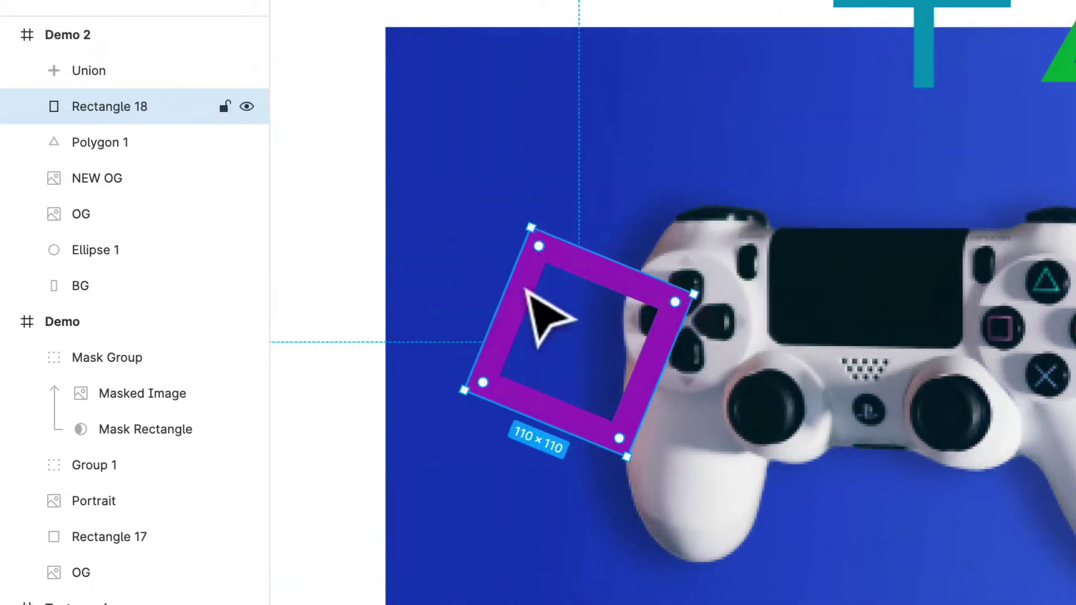
scroll(553, 324, "down", 5)
right_click(747, 204)
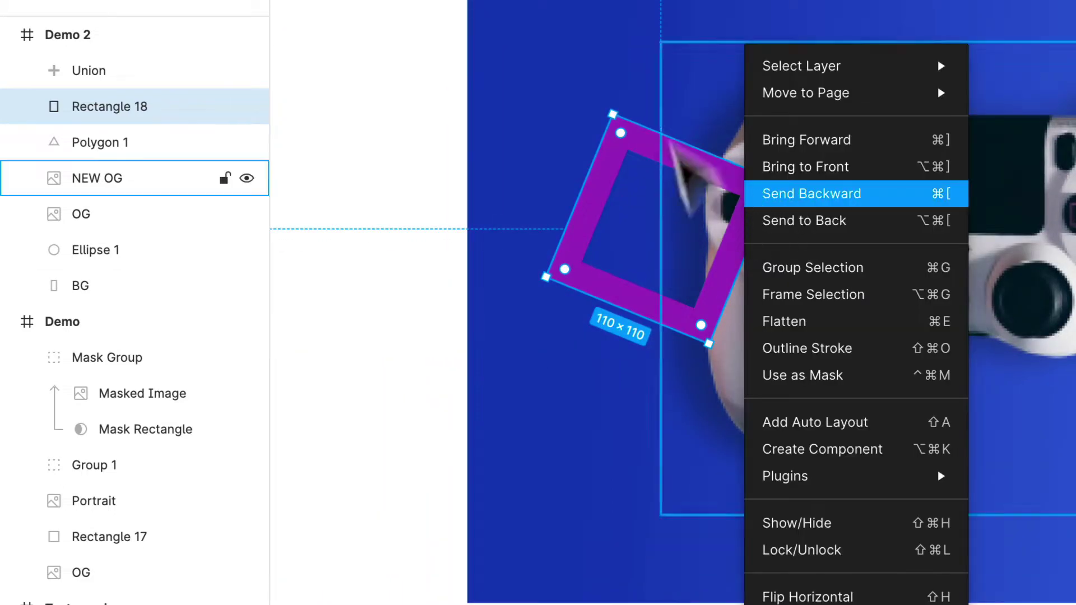
left_click(619, 25)
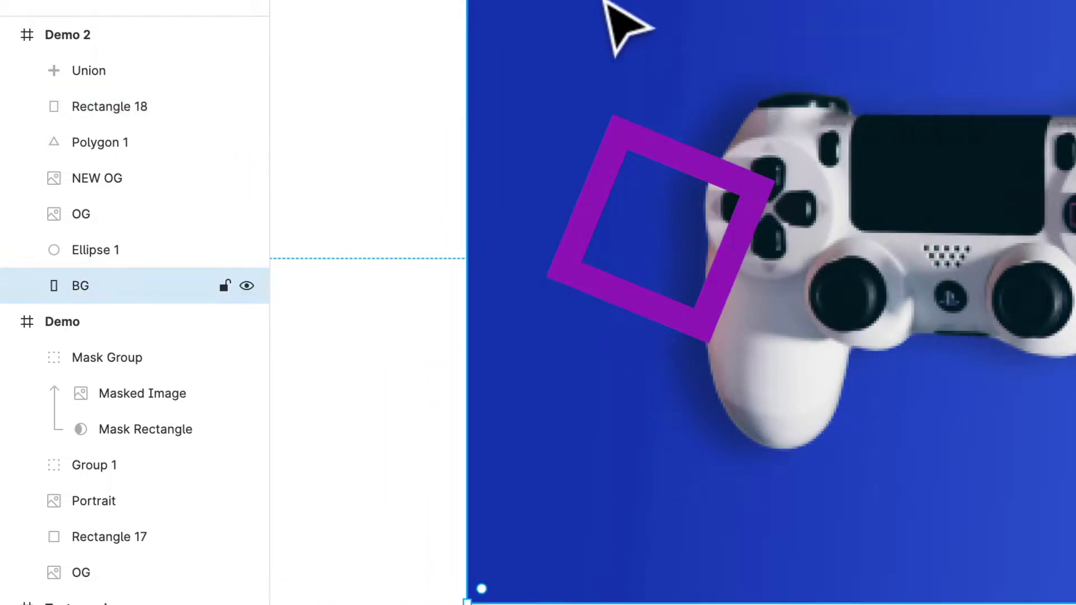
left_click(649, 149)
right_click(654, 154)
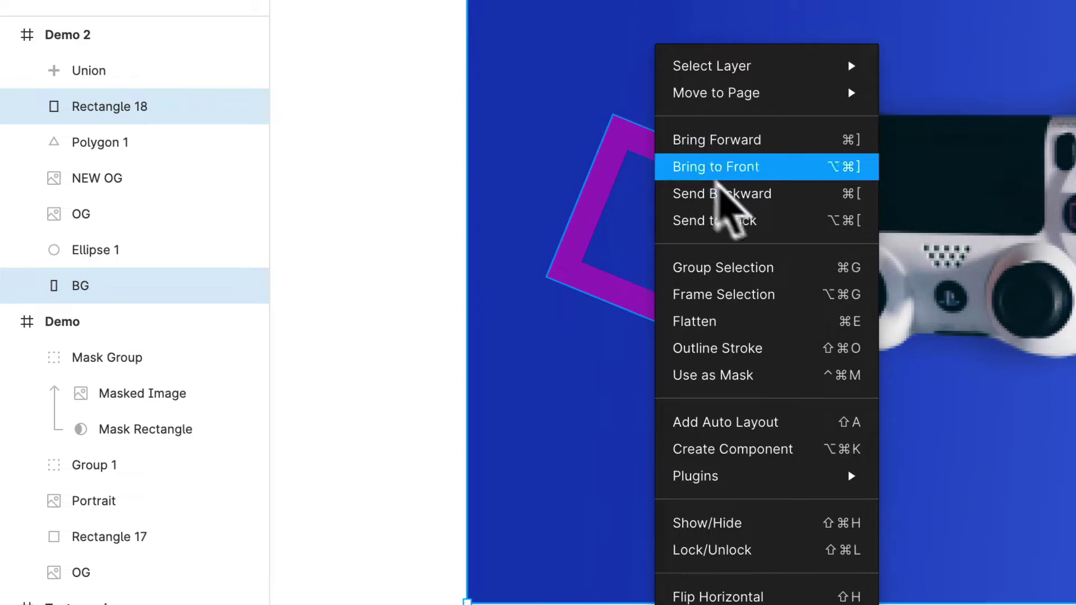
left_click(728, 220)
scroll(744, 247, "right", 3)
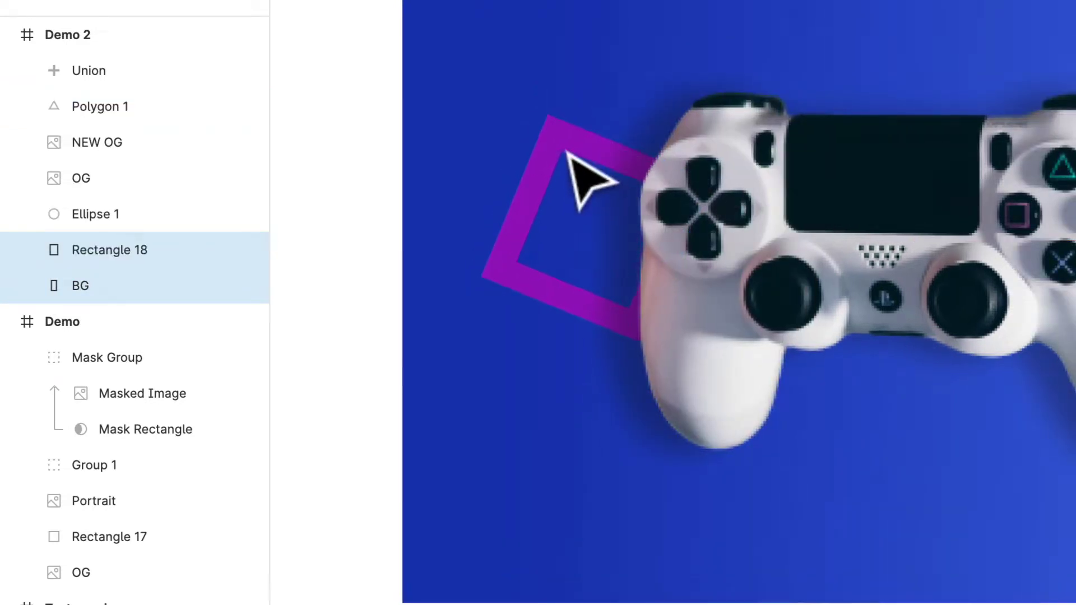
left_click(583, 180)
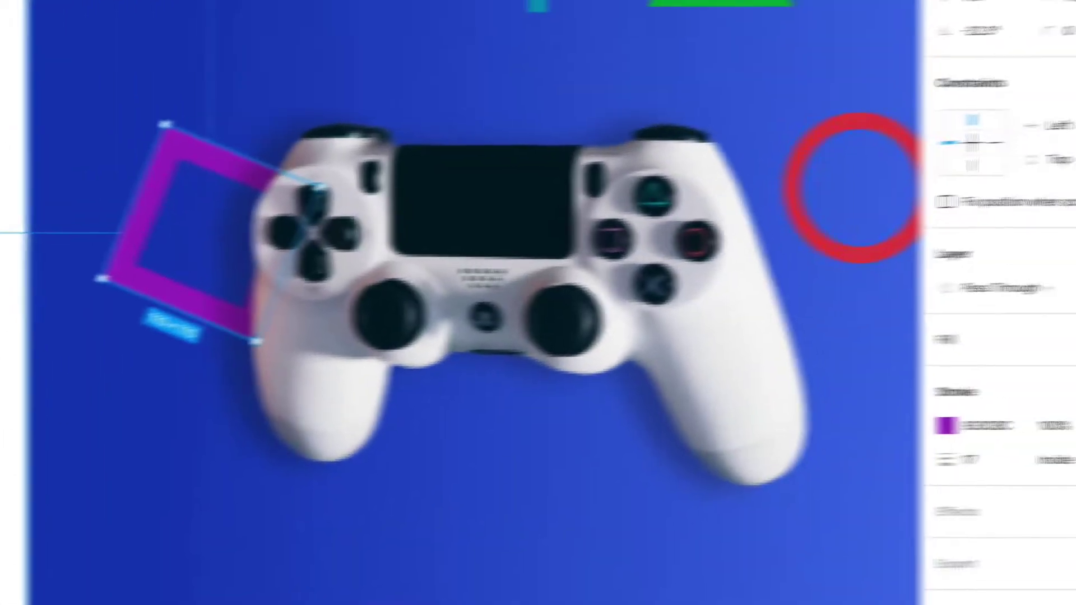
Add a second, linear gradient stroke to the tilted square and angle it across the shape.
left_click(1049, 396)
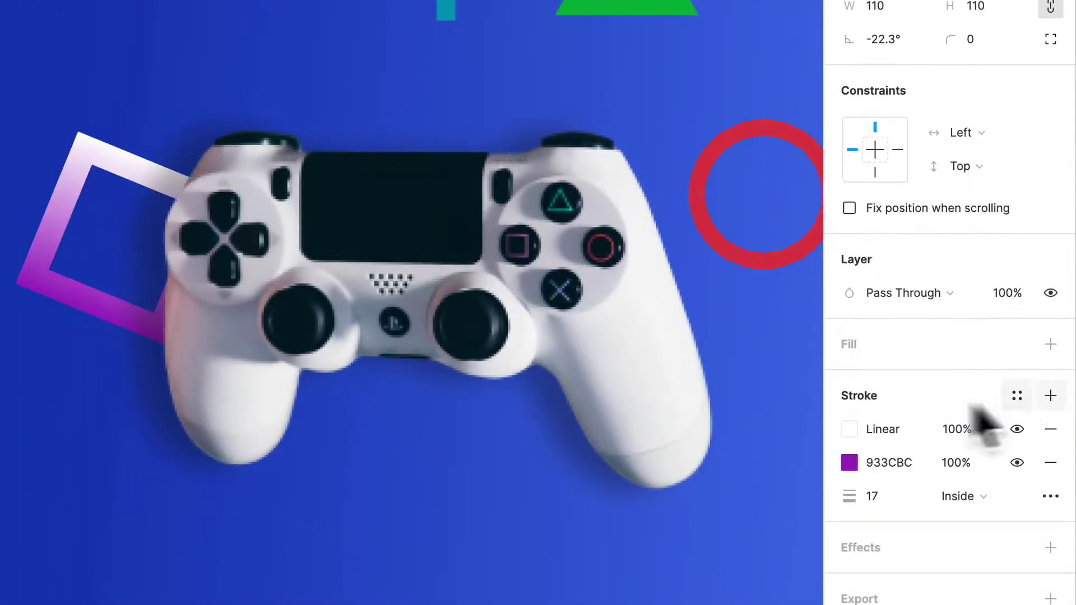
left_click(849, 428)
left_click_drag(79, 136, 231, 252)
left_click_drag(93, 310, 58, 239)
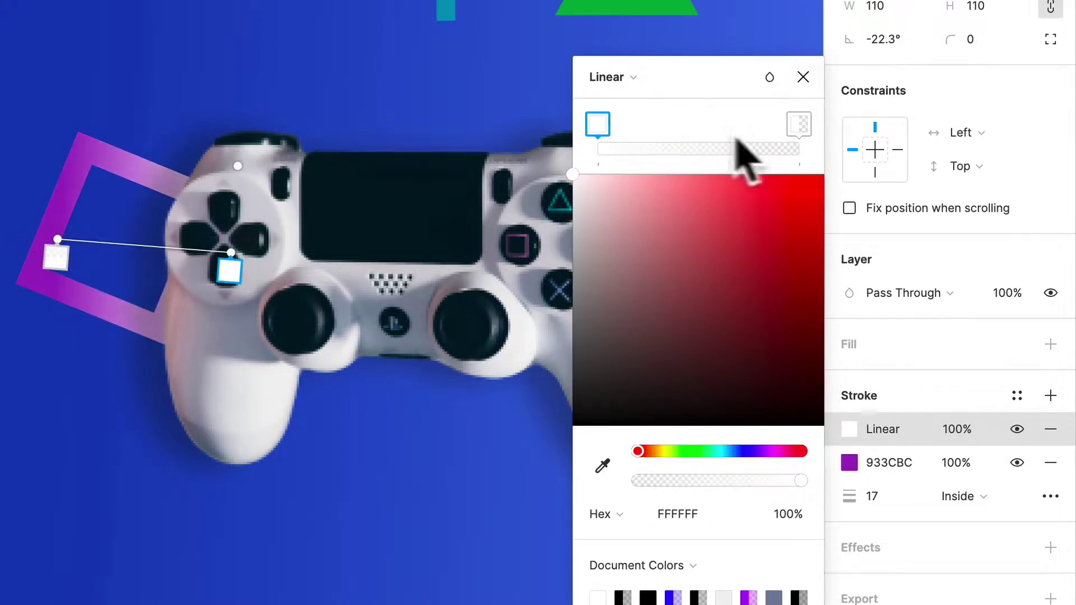
Set the stroke gradient from deep purple 520B73 to 933CBC, running horizontally.
left_click(601, 464)
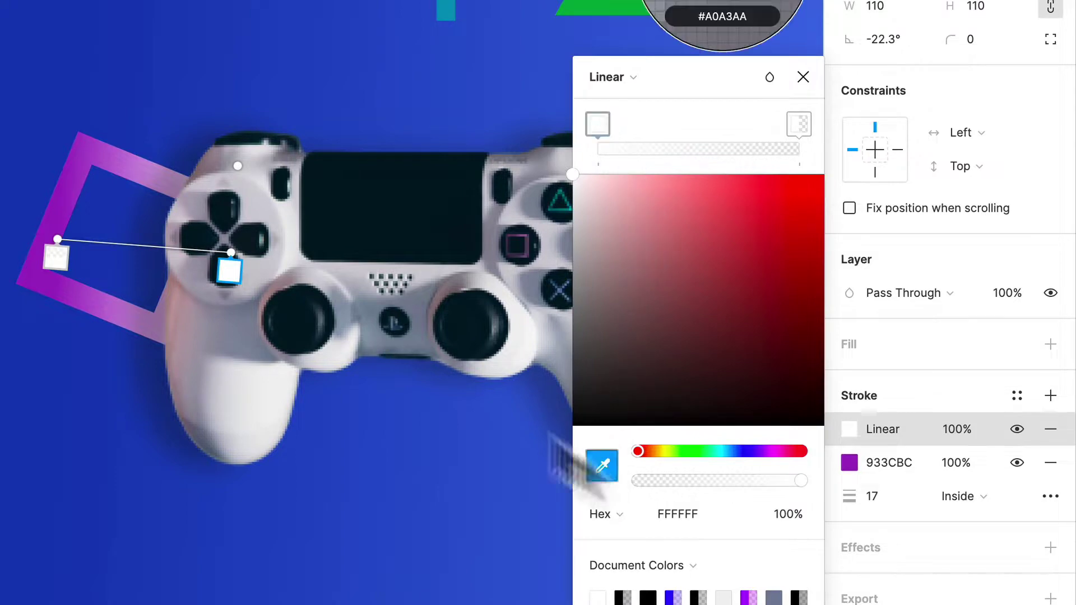
left_click(74, 192)
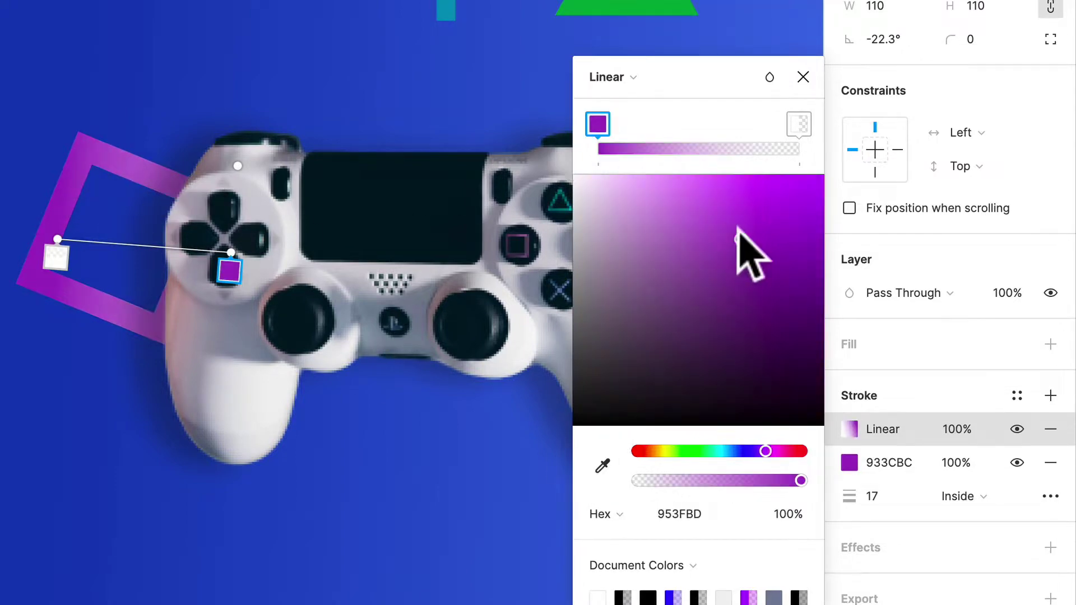
left_click_drag(748, 306, 801, 313)
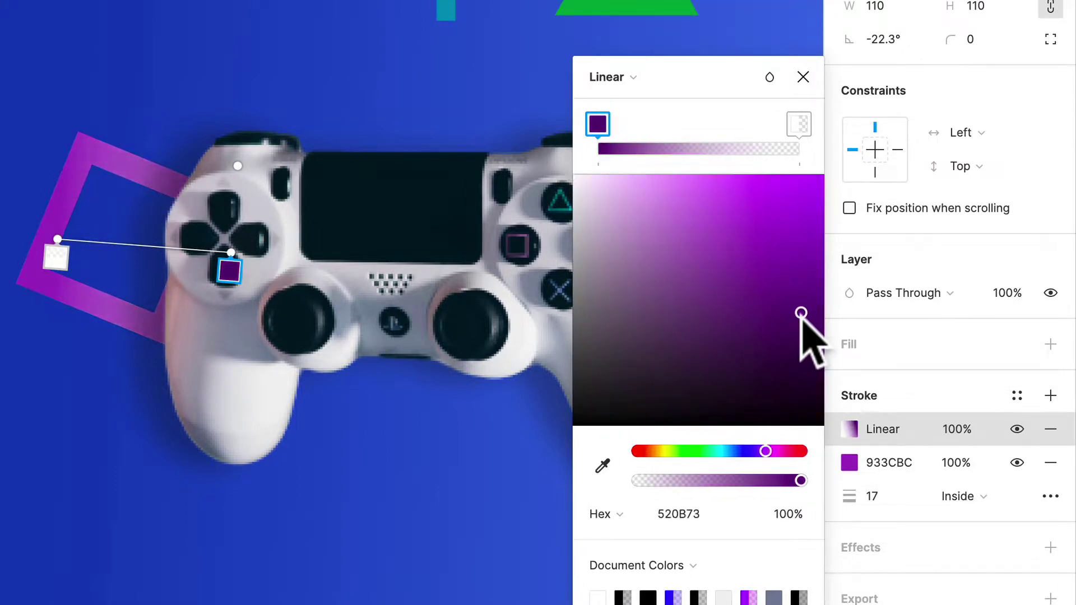
left_click(802, 126)
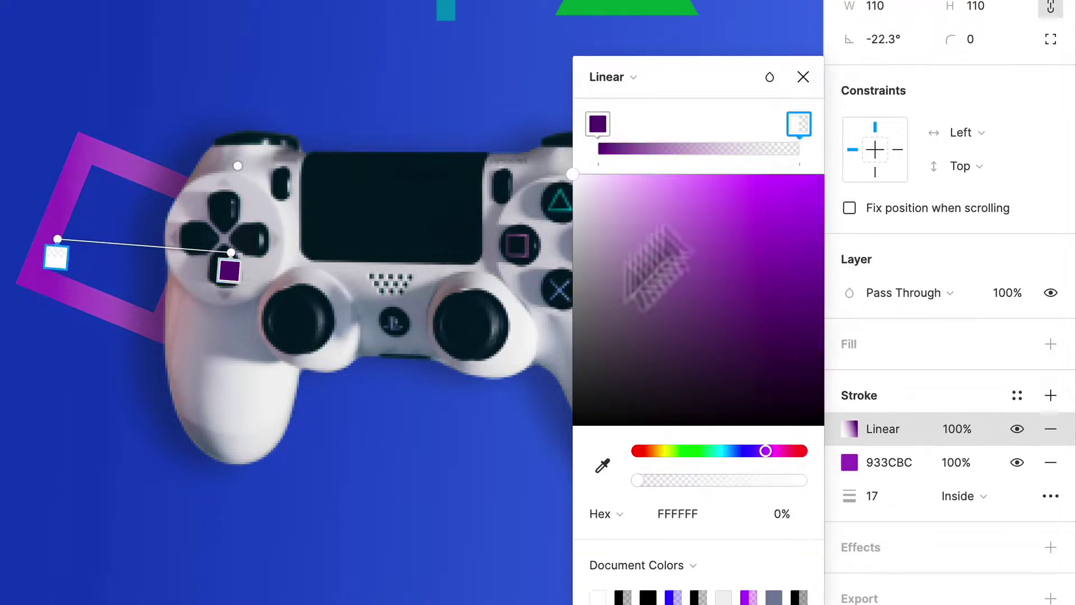
left_click(602, 465)
left_click(52, 191)
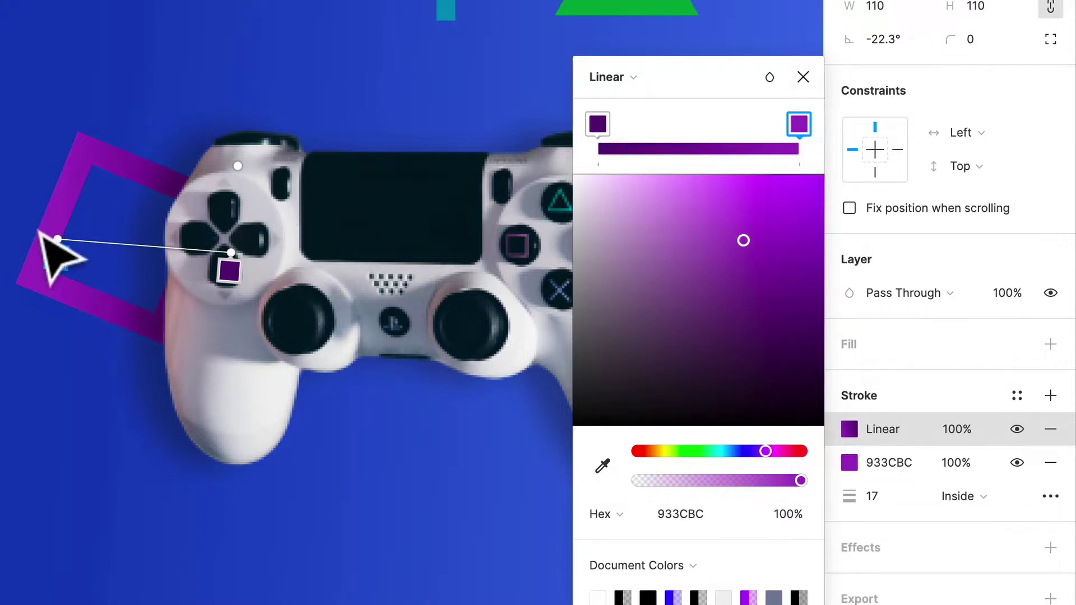
left_click_drag(56, 240, 96, 245)
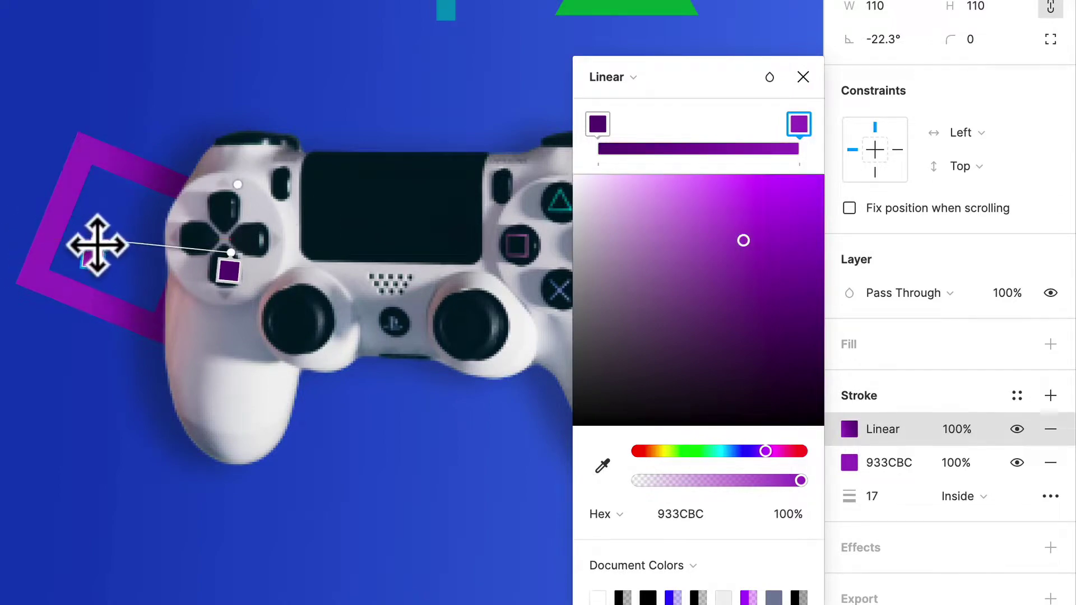
left_click_drag(229, 253, 195, 239)
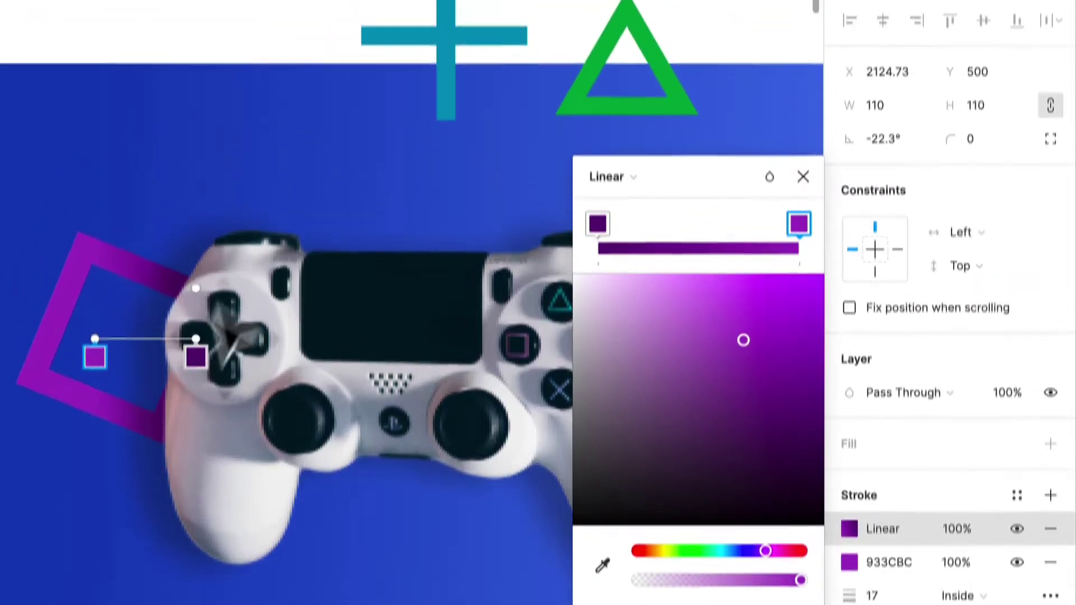
Move the blue plus onto the frame above the D-pad and rotate it -37.54° into an X.
key("Escape")
scroll(274, 73, "down", 5)
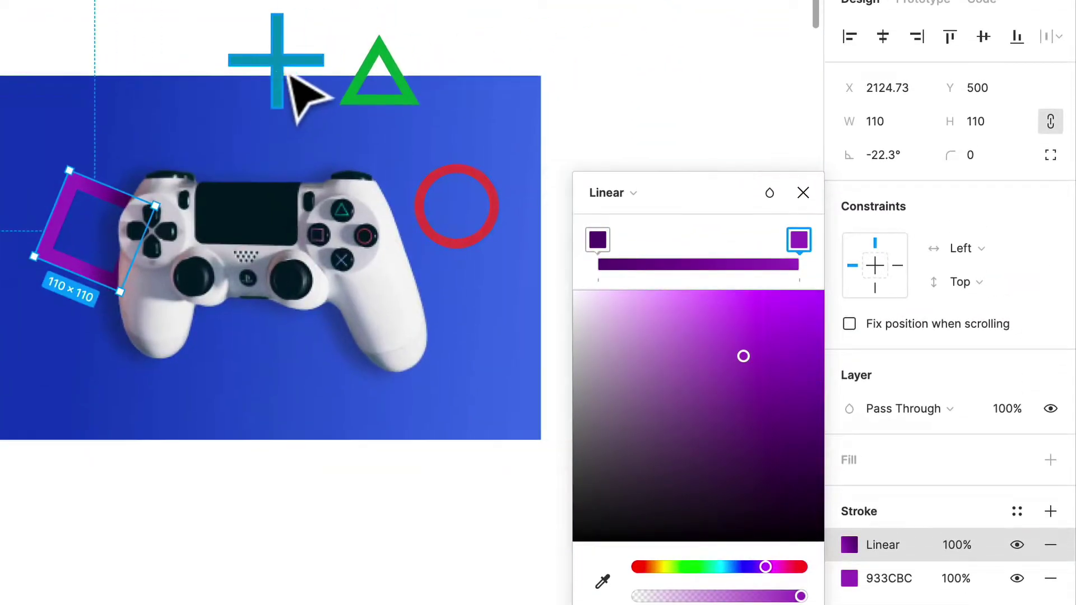
left_click_drag(290, 76, 208, 140)
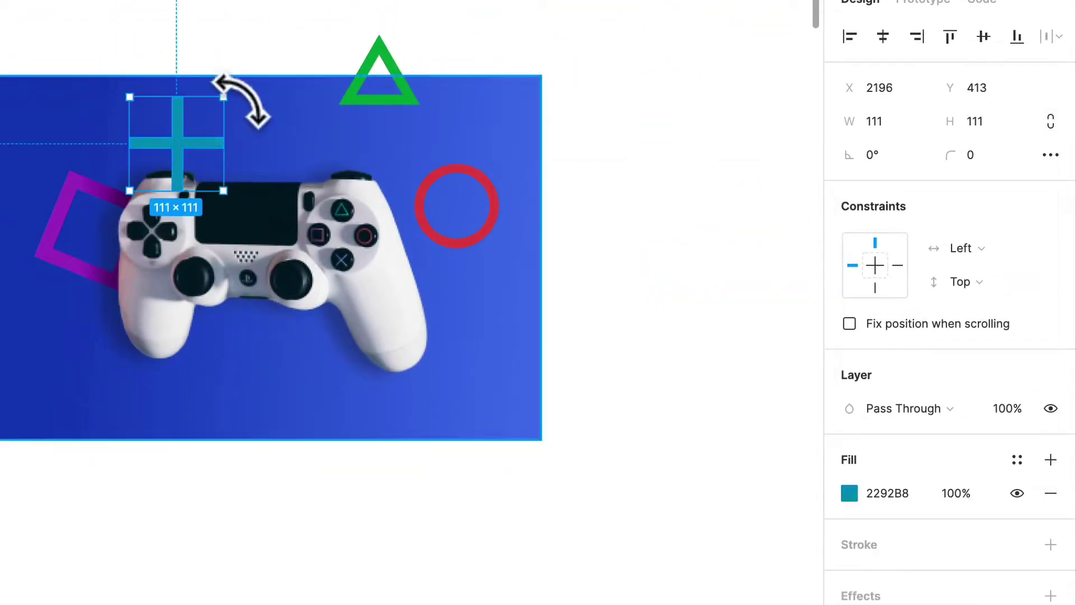
left_click_drag(240, 100, 251, 153)
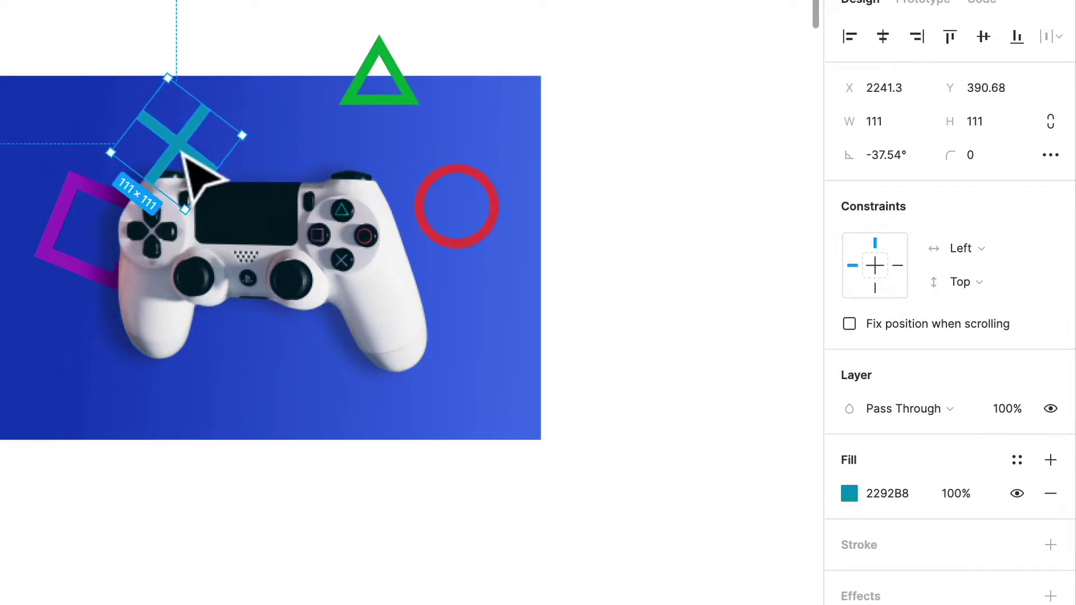
left_click_drag(183, 154, 201, 175)
scroll(205, 177, "up", 5)
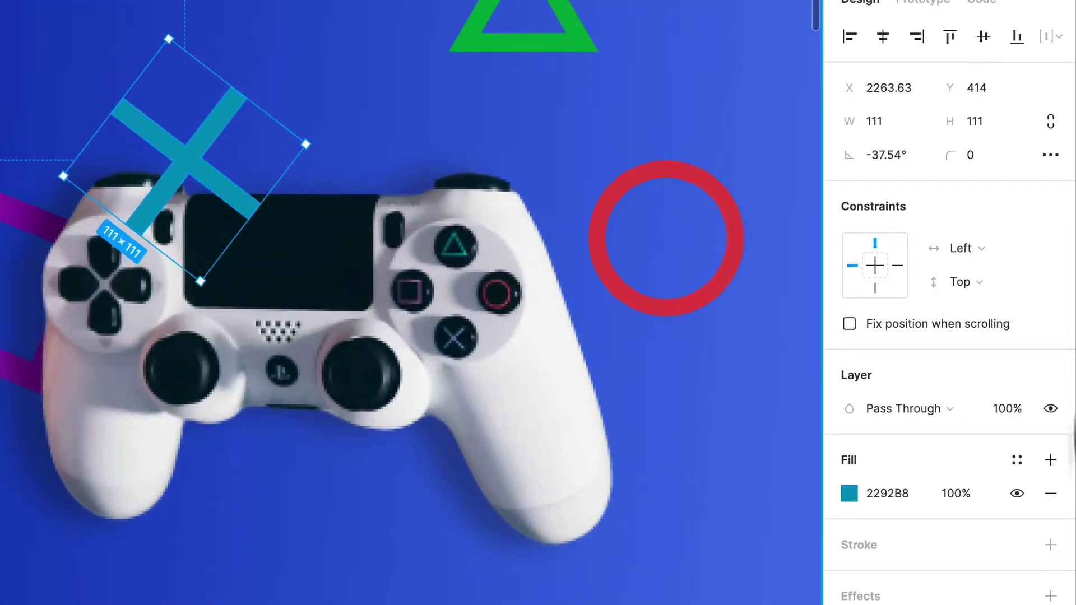
Add a linear gradient fill to the X, running horizontally from its centre.
left_click(1051, 459)
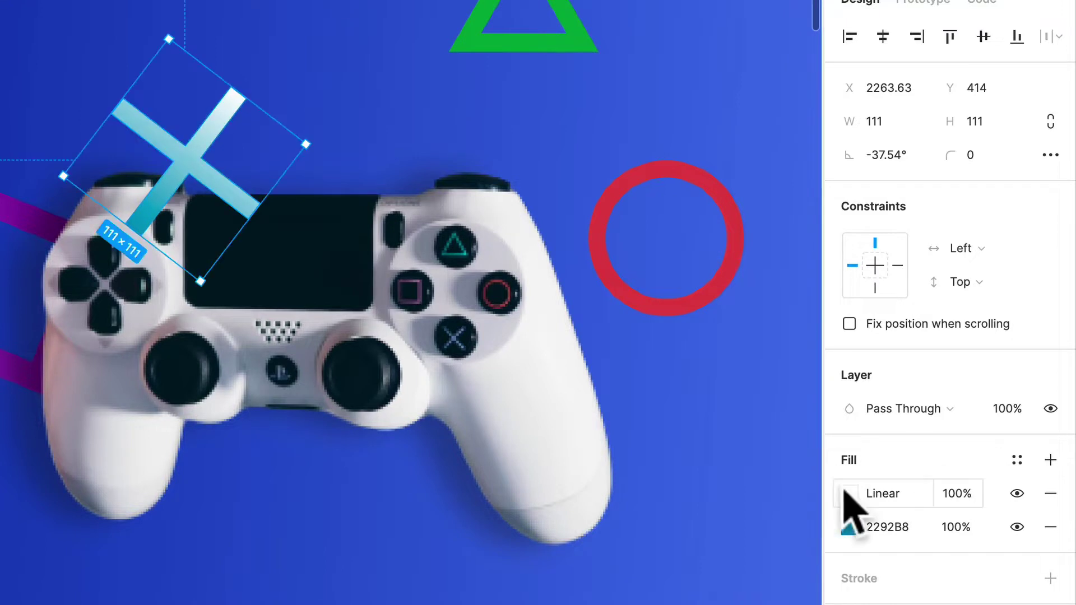
left_click(856, 495)
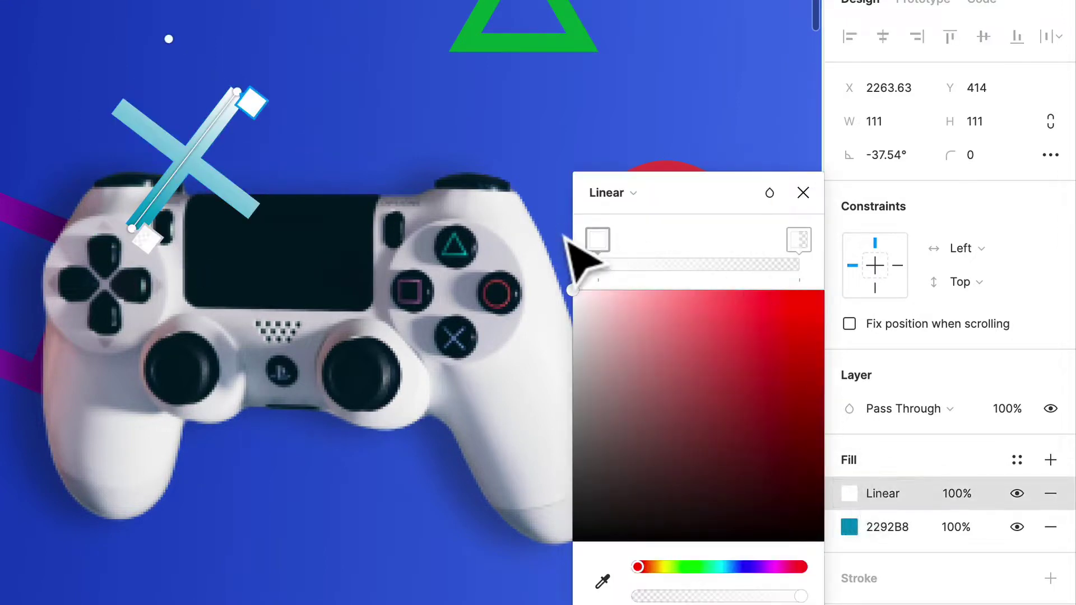
left_click_drag(246, 112, 374, 226)
left_click_drag(123, 231, 160, 183)
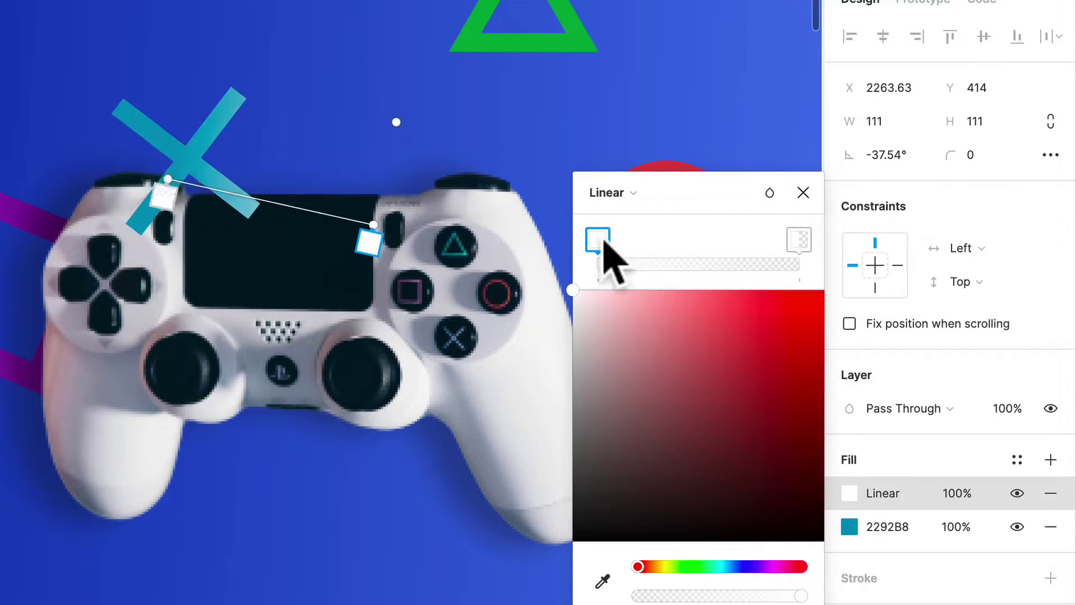
Set the X's gradient stops to pale cyan at the start and teal #2292B8 at the end.
left_click(602, 581)
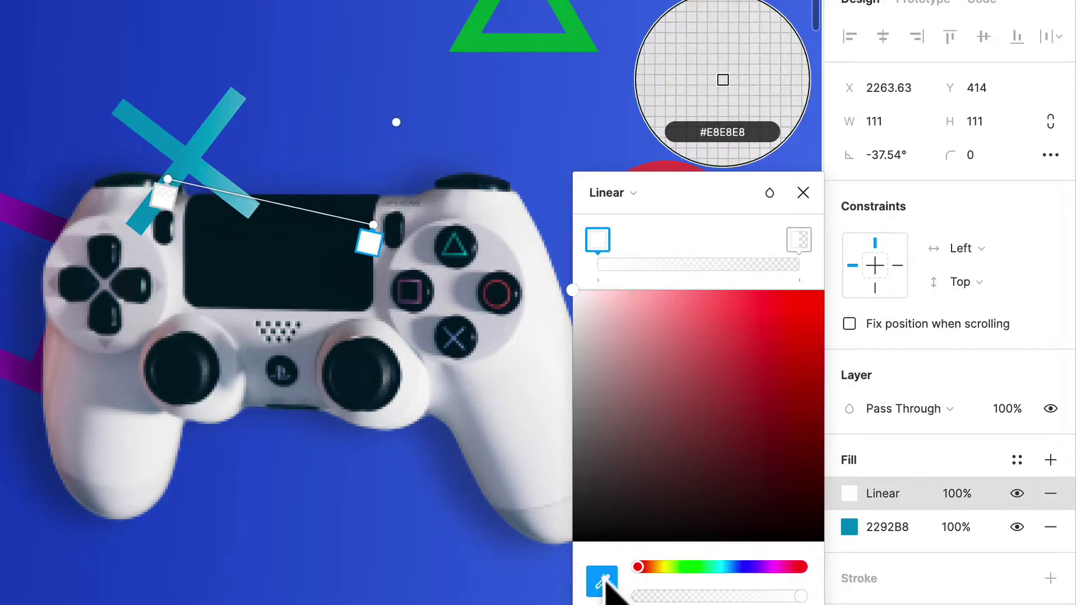
left_click(130, 114)
left_click_drag(776, 353, 635, 267)
left_click(806, 247)
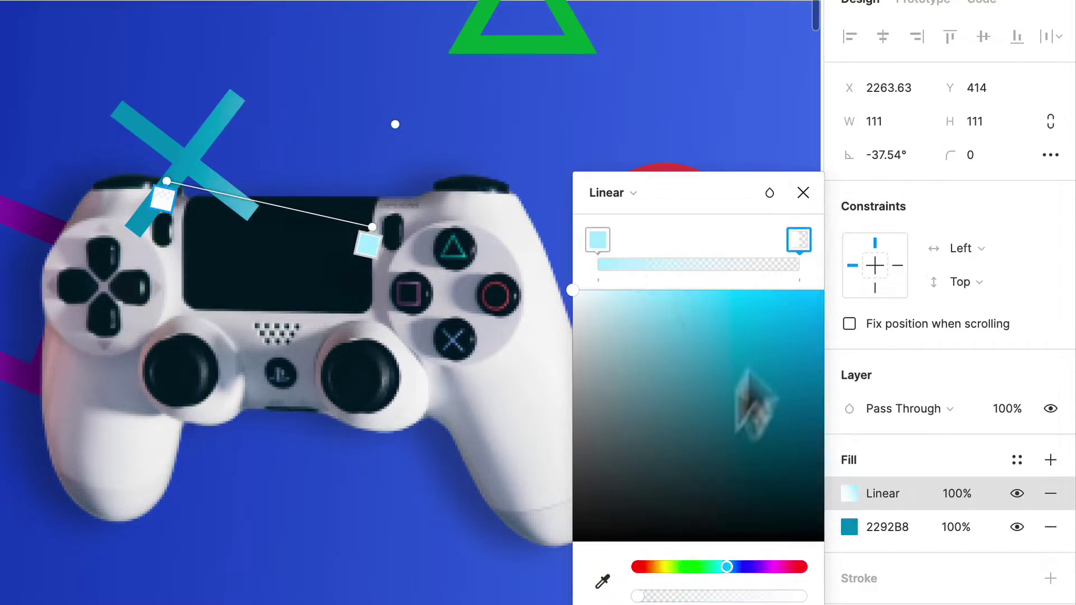
left_click(603, 582)
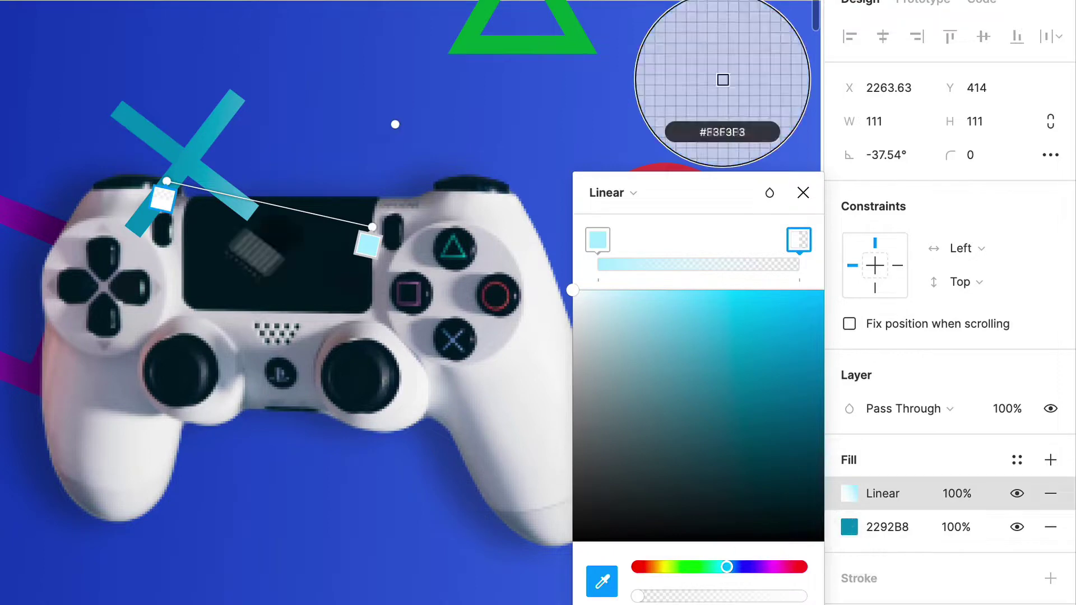
left_click(124, 111)
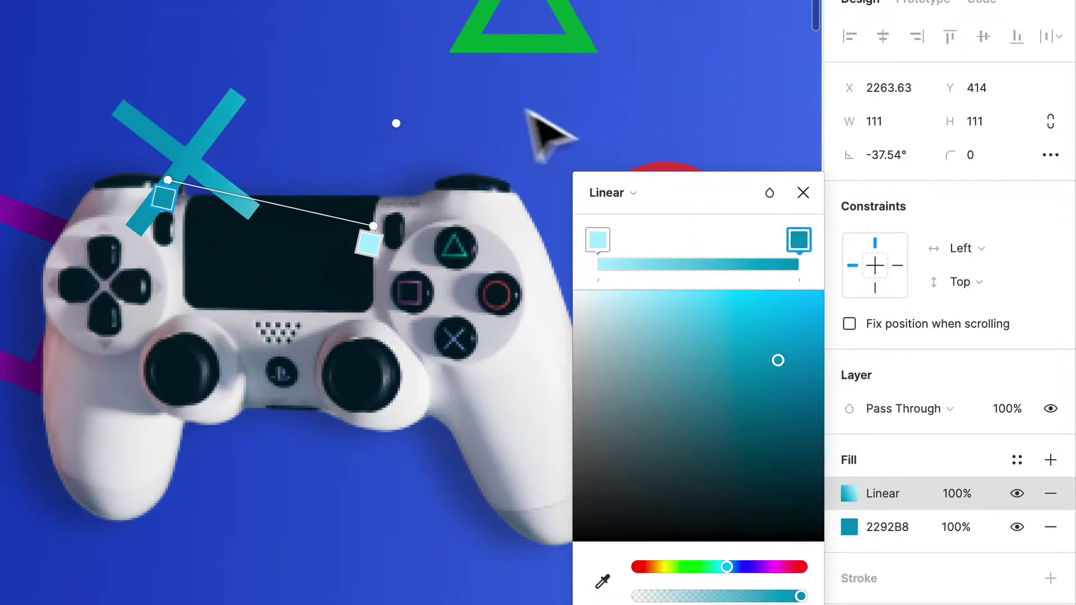
Close the X's gradient editor, zoom out to the whole controller frame, and deselect the frame.
key("Escape")
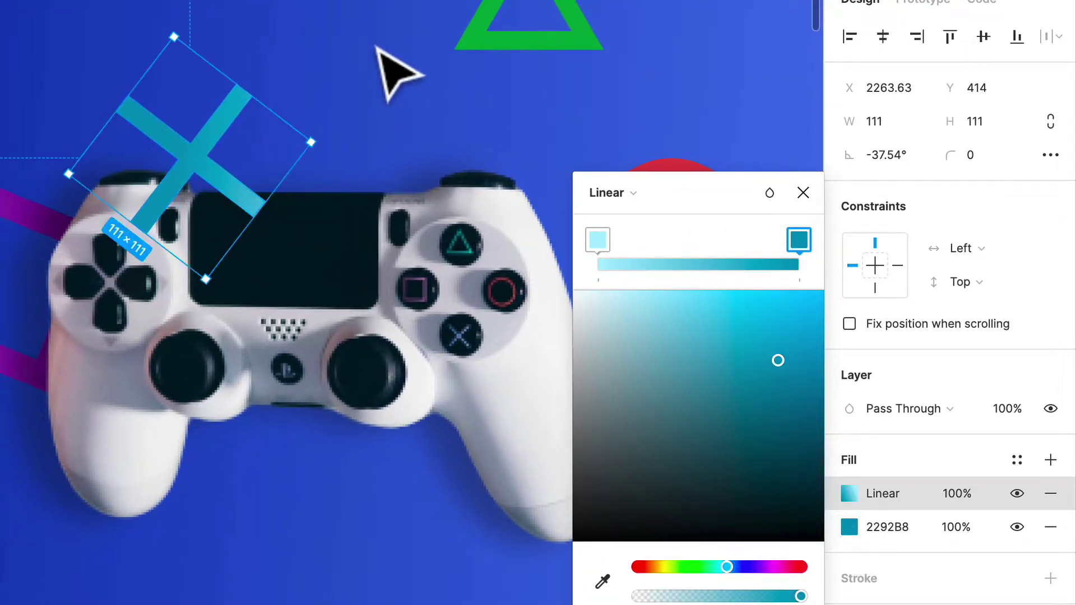
key("Escape")
scroll(405, 72, "down", 5, "ctrl")
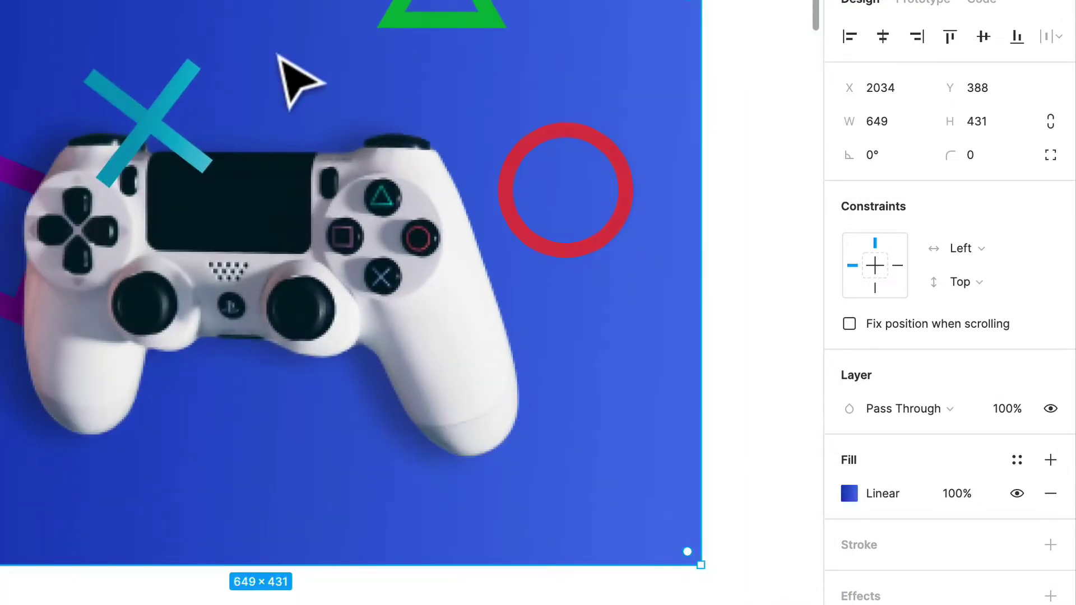
scroll(488, 129, "down", 1)
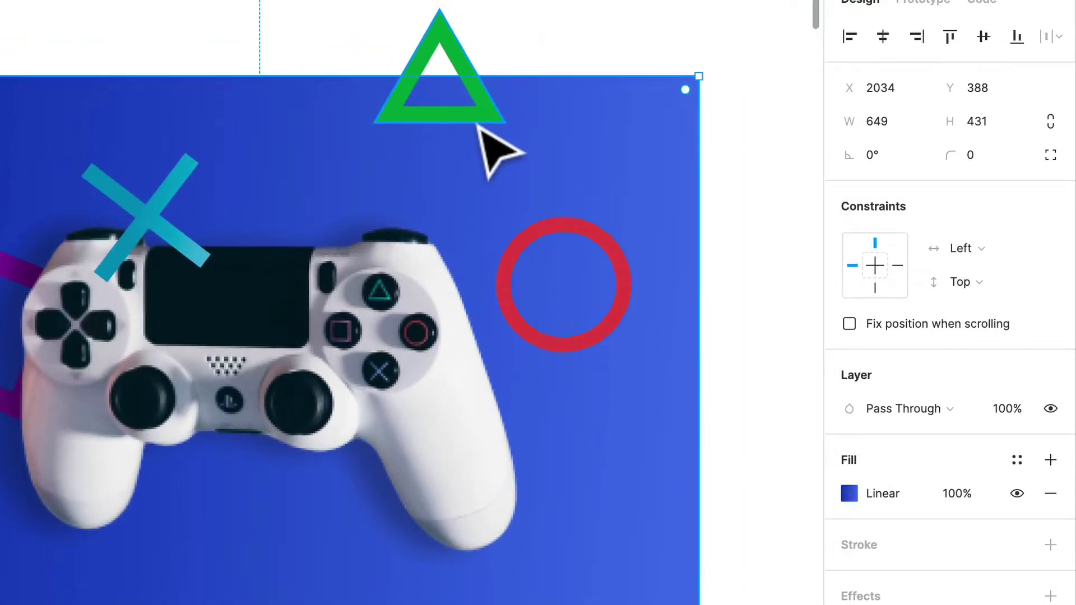
left_click(511, 36)
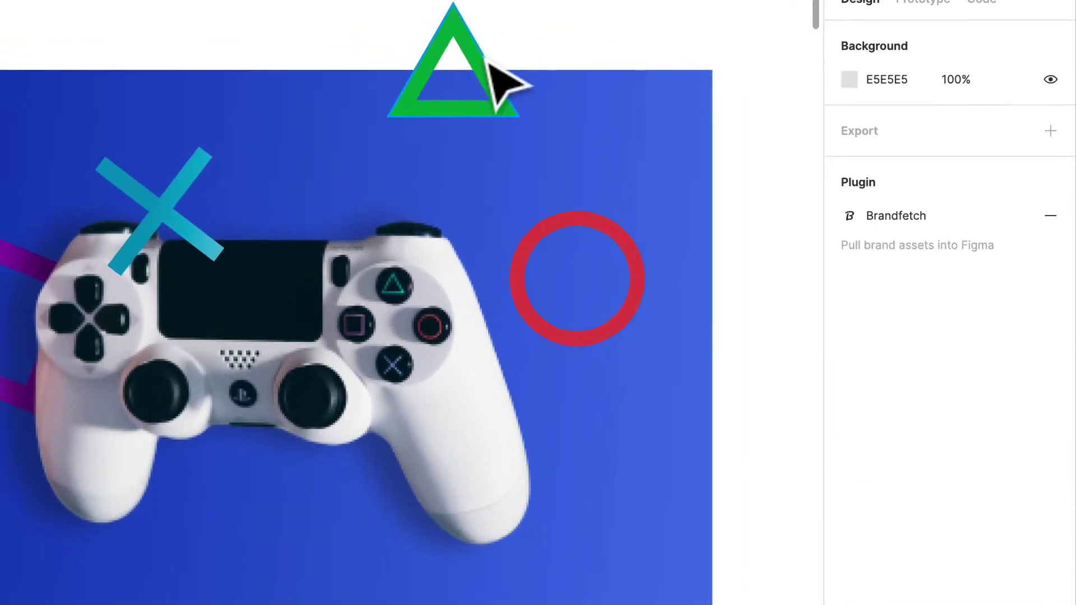
left_click(483, 90)
Move the green triangle down-left onto the controller and rotate it to -27.96°.
left_click(519, 32)
left_click(481, 109)
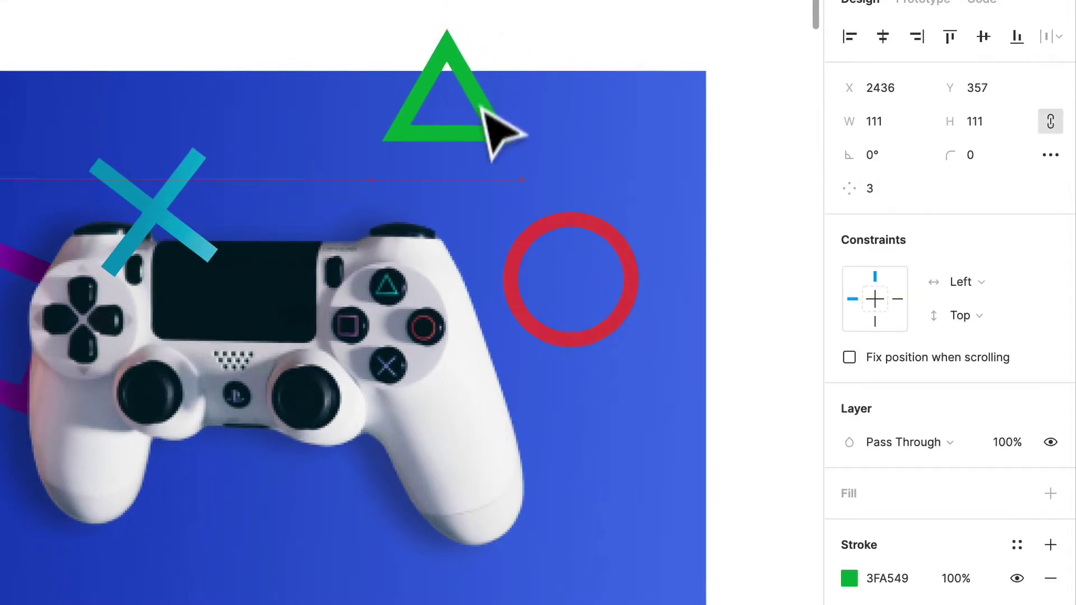
left_click_drag(480, 108, 392, 191)
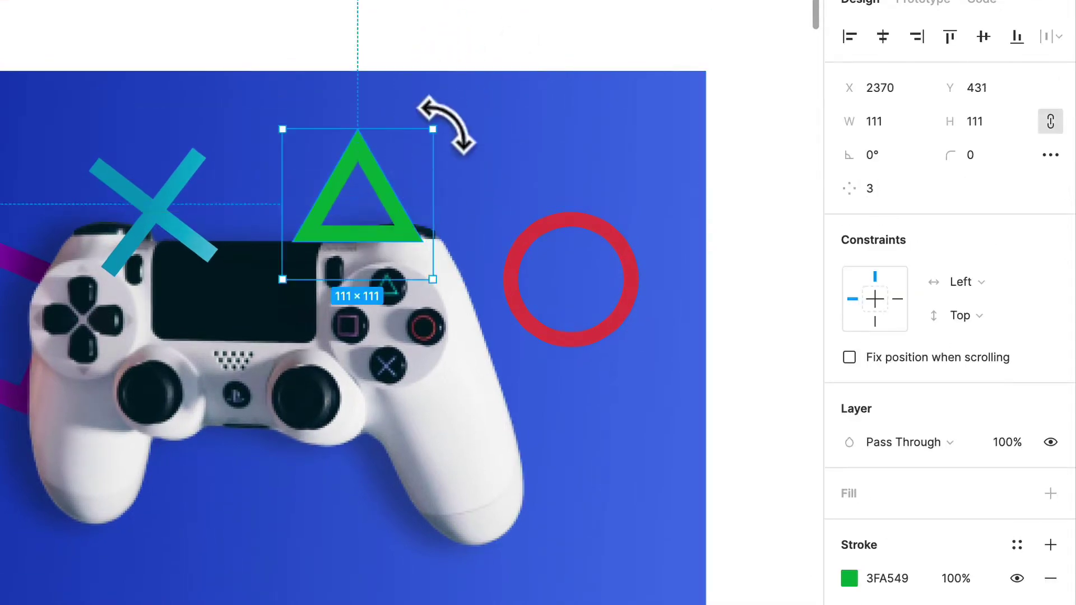
left_click_drag(446, 119, 465, 173)
Send the green triangle to the back, partly behind the controller's top edge.
left_click(546, 143)
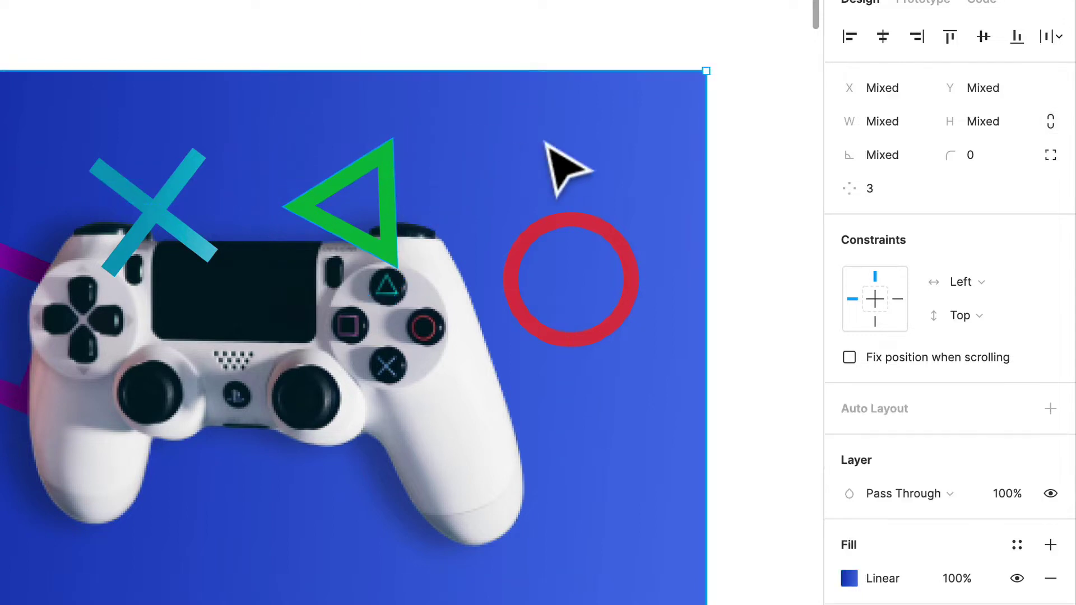
left_click(402, 185, "shift")
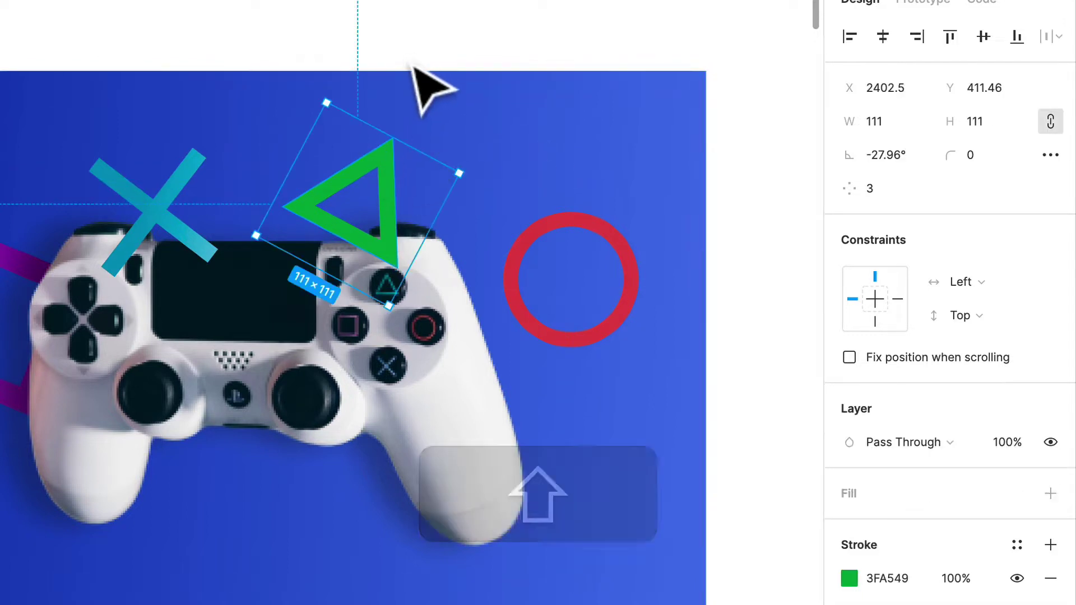
left_click(577, 135)
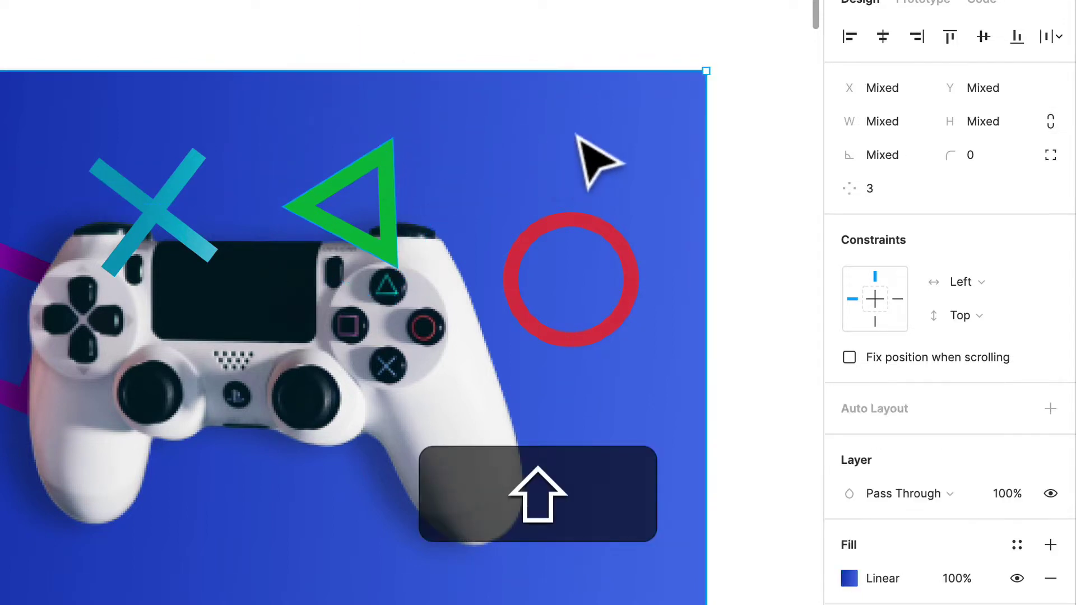
right_click(527, 110)
left_click(611, 268)
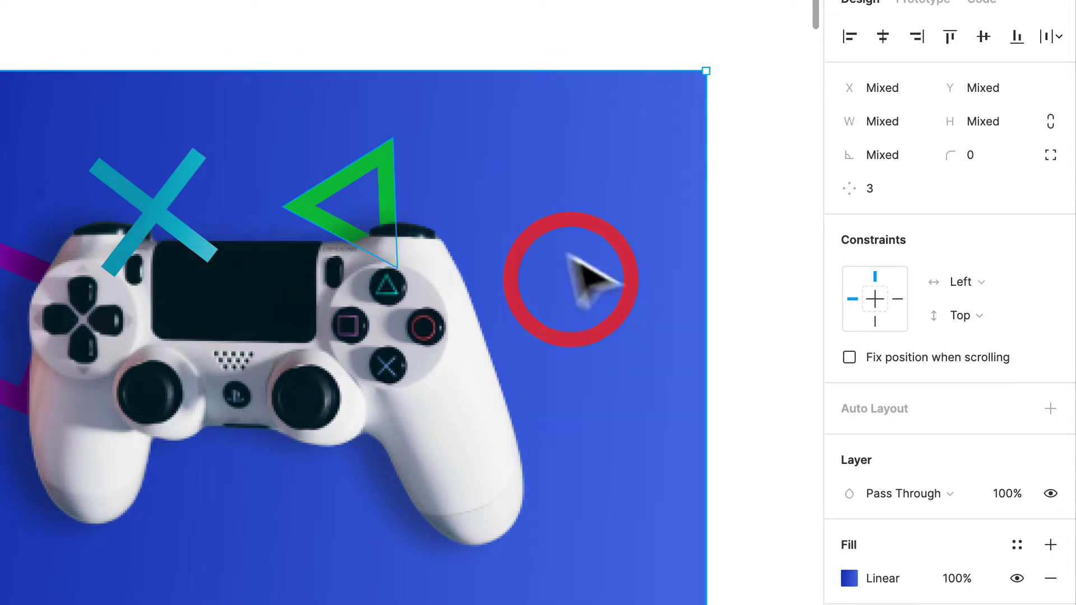
left_click(392, 168)
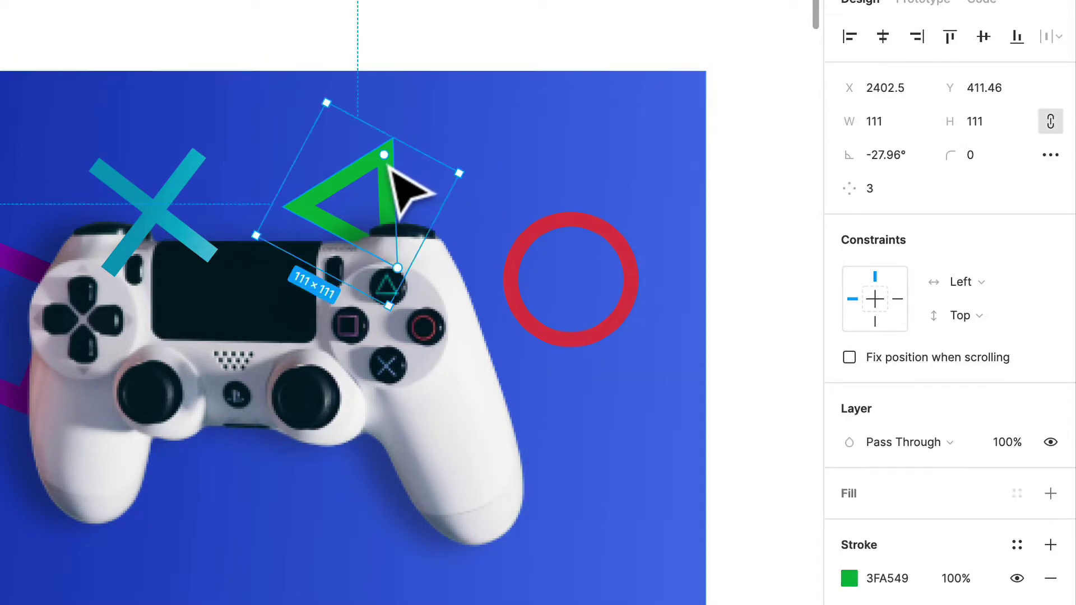
Add a linear gradient stroke to the triangle and position its start and end points.
left_click(1051, 543)
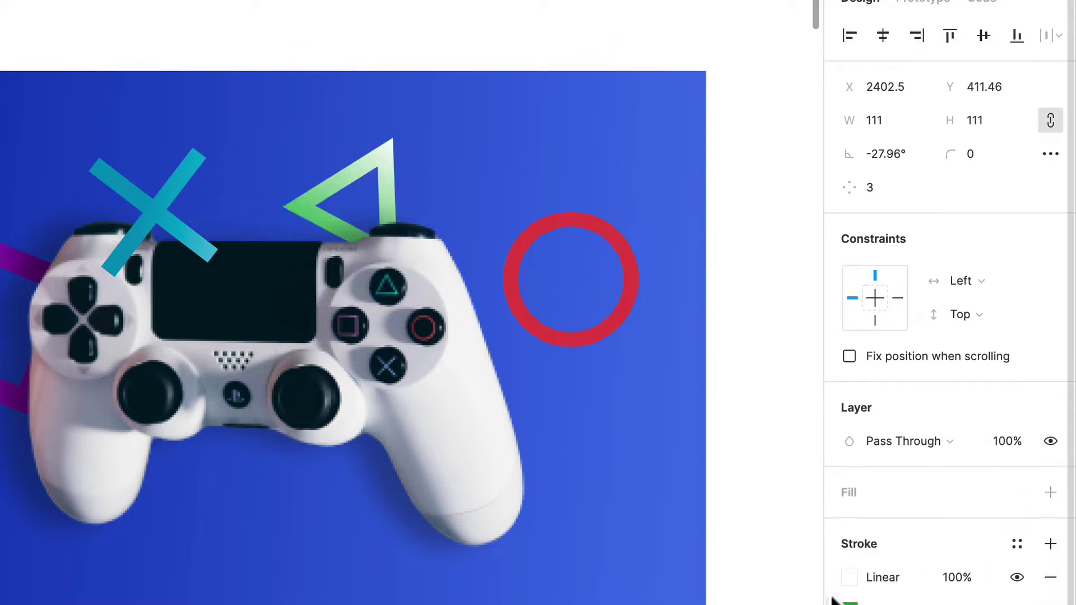
left_click(850, 578)
left_click_drag(407, 133, 442, 204)
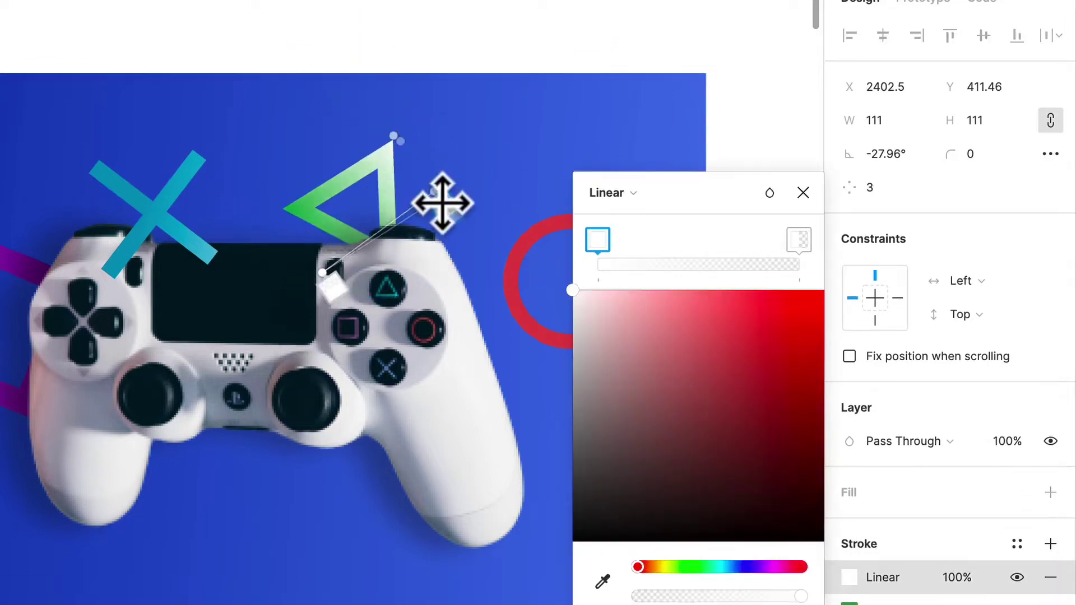
left_click_drag(322, 271, 318, 167)
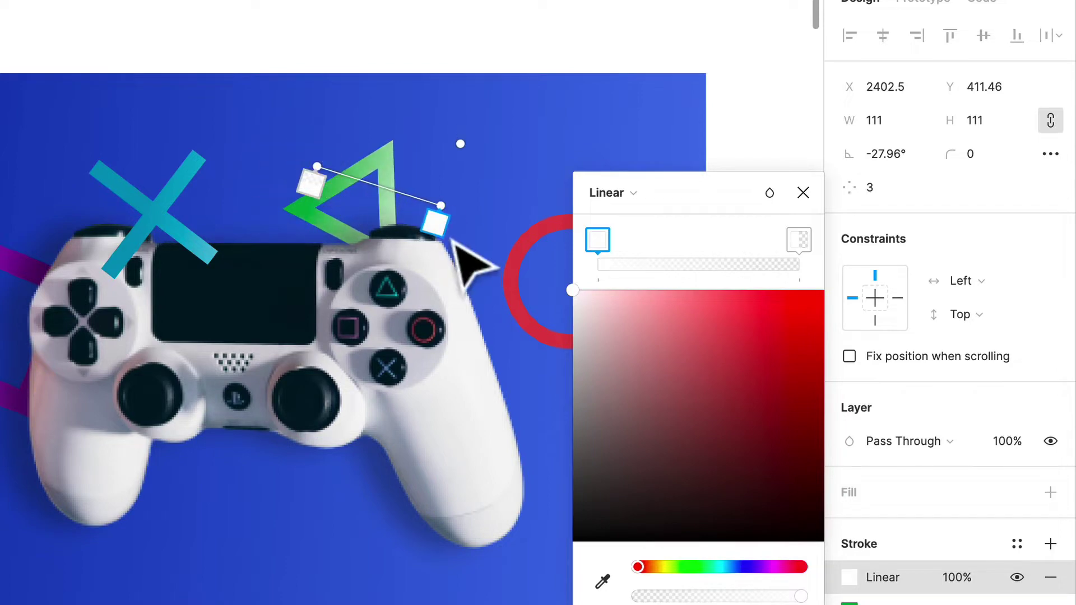
left_click_drag(446, 211, 442, 227)
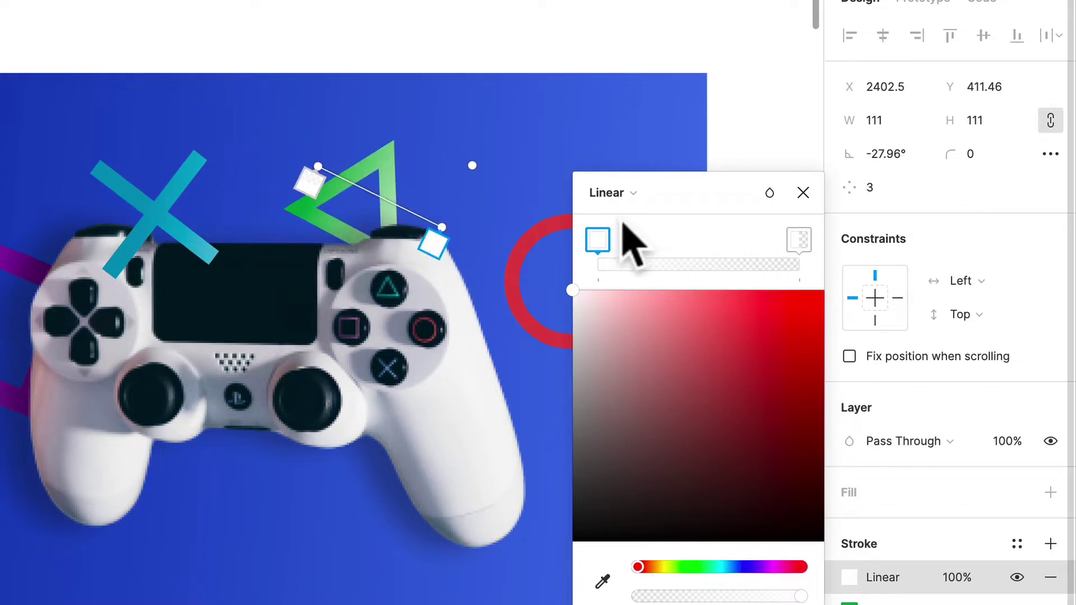
Set the triangle's stroke gradient from dark green to bright green and refine its handles.
left_click(610, 590)
left_click(305, 214)
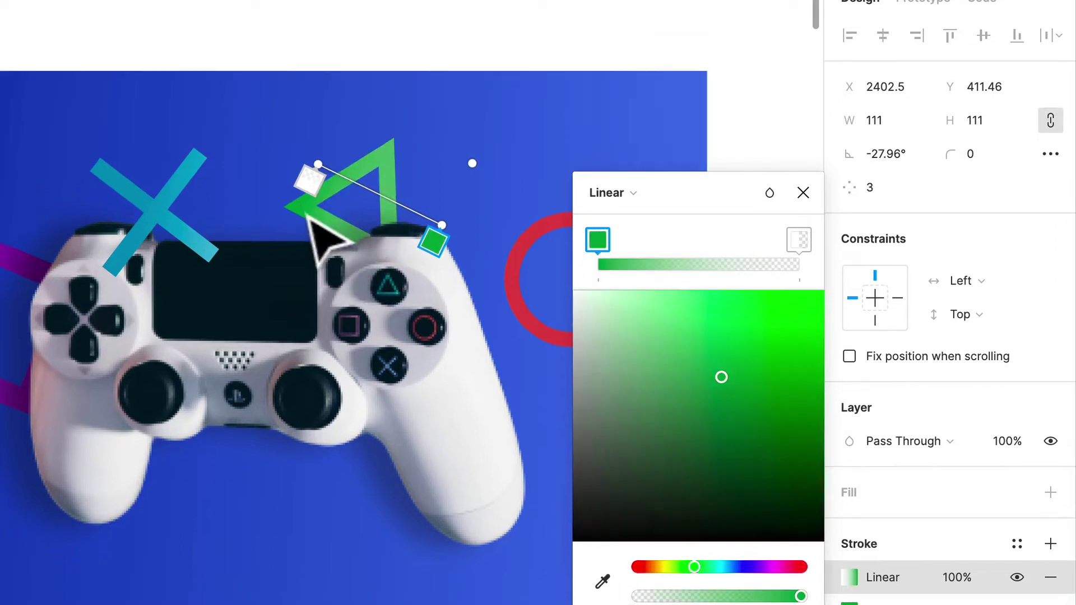
left_click_drag(731, 380, 776, 439)
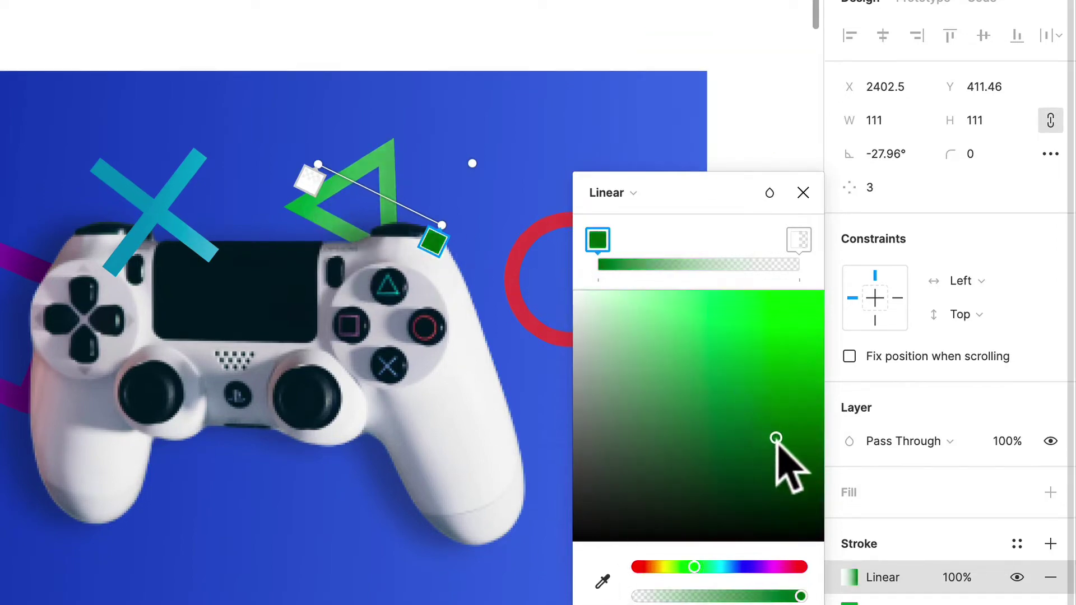
left_click(799, 240)
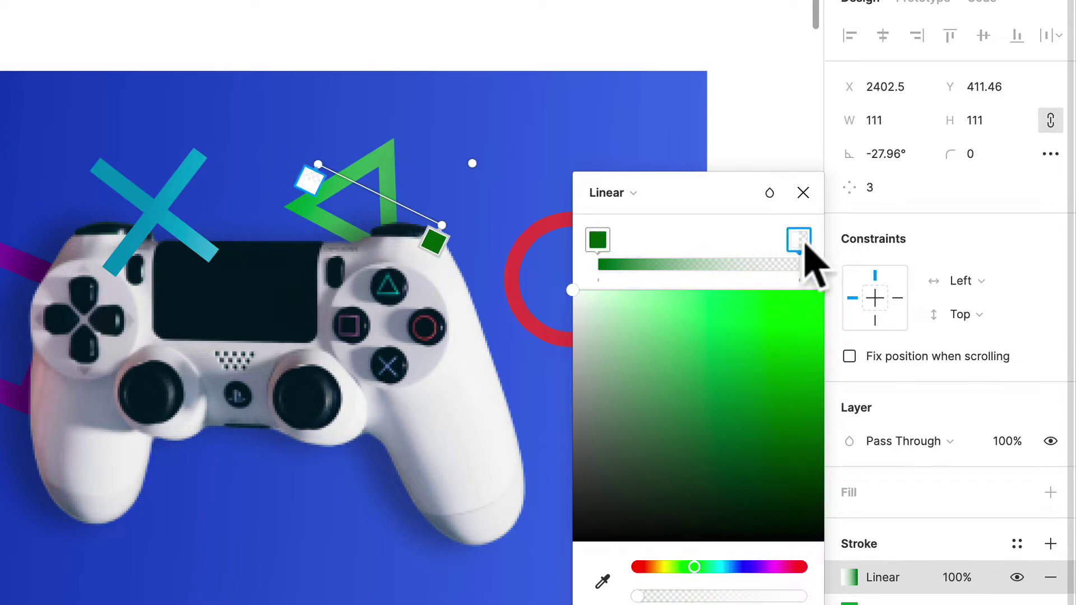
left_click(603, 580)
left_click(325, 210)
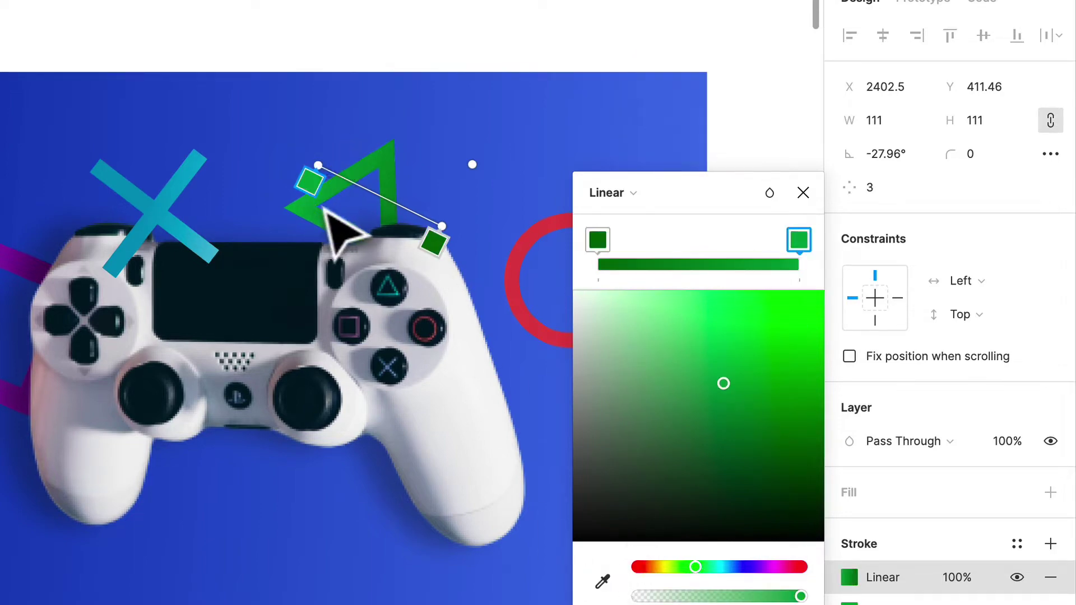
left_click_drag(442, 226, 430, 224)
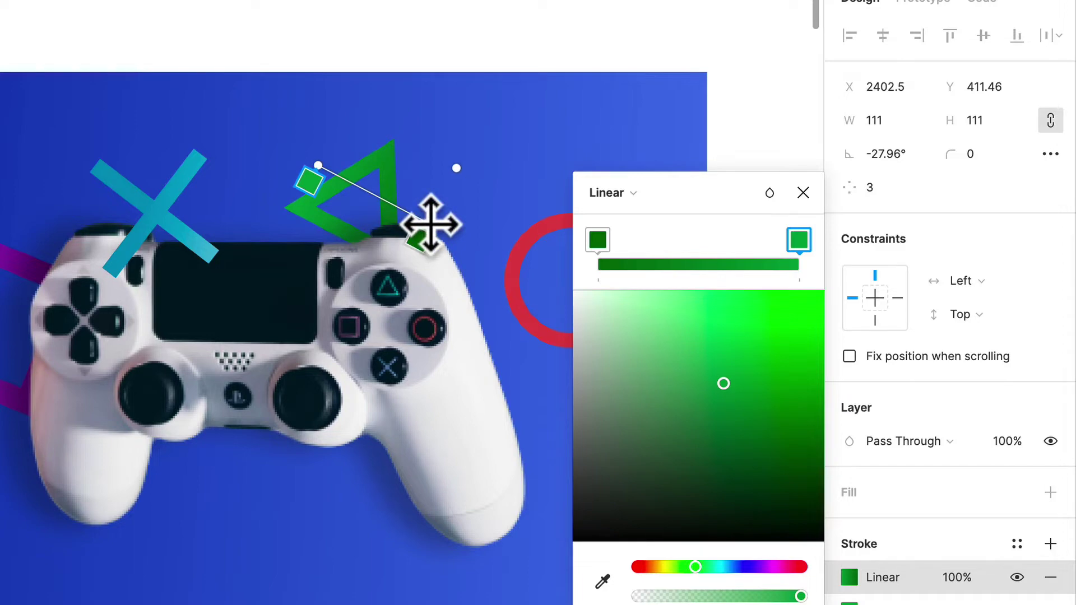
left_click_drag(320, 164, 361, 164)
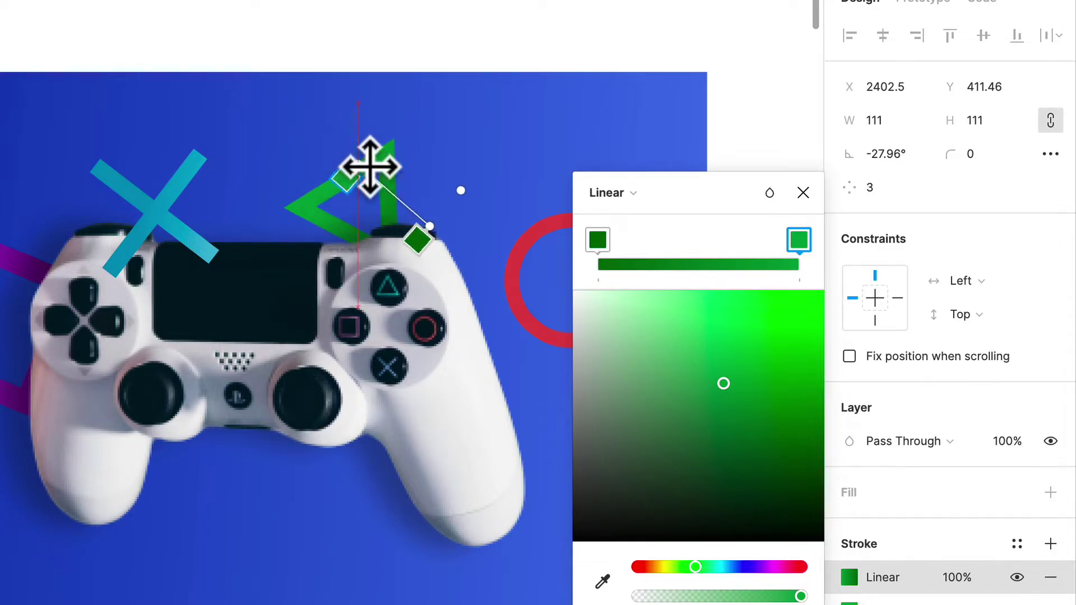
scroll(557, 65, "right", 4)
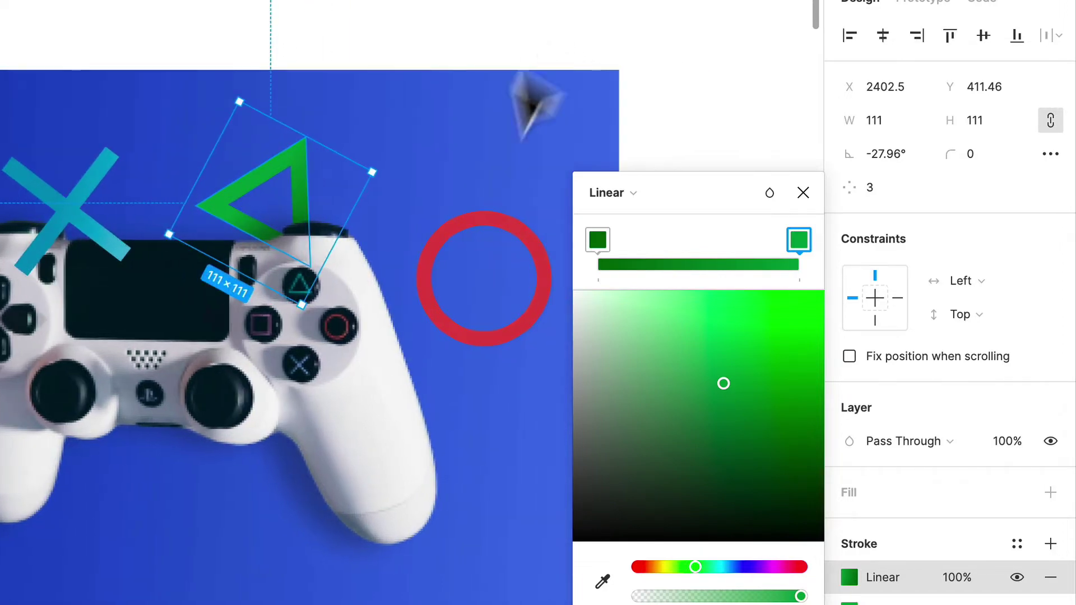
Place the red ring over the controller's right edge at X 2493, Y 535, brought to front.
left_click(526, 341)
left_click(525, 331)
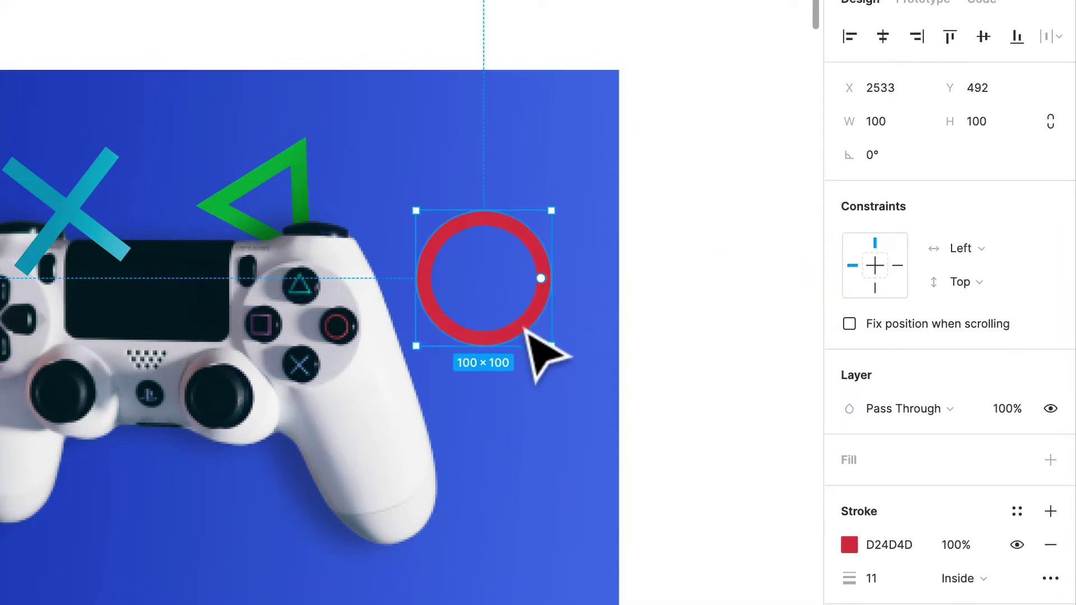
left_click_drag(527, 340, 458, 379)
right_click(459, 379)
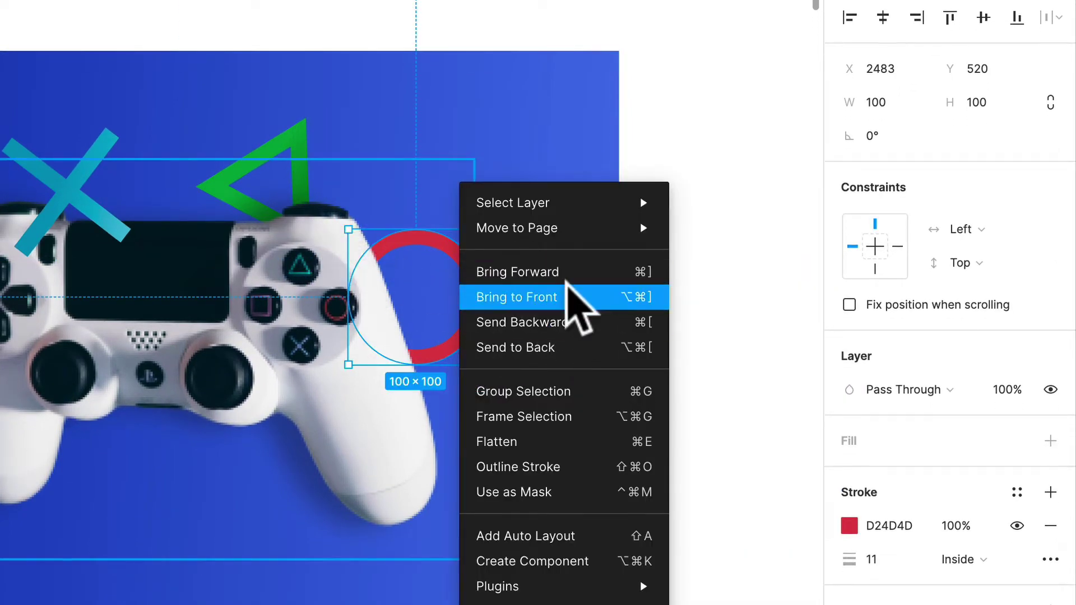
left_click(566, 289)
left_click_drag(465, 334, 475, 355)
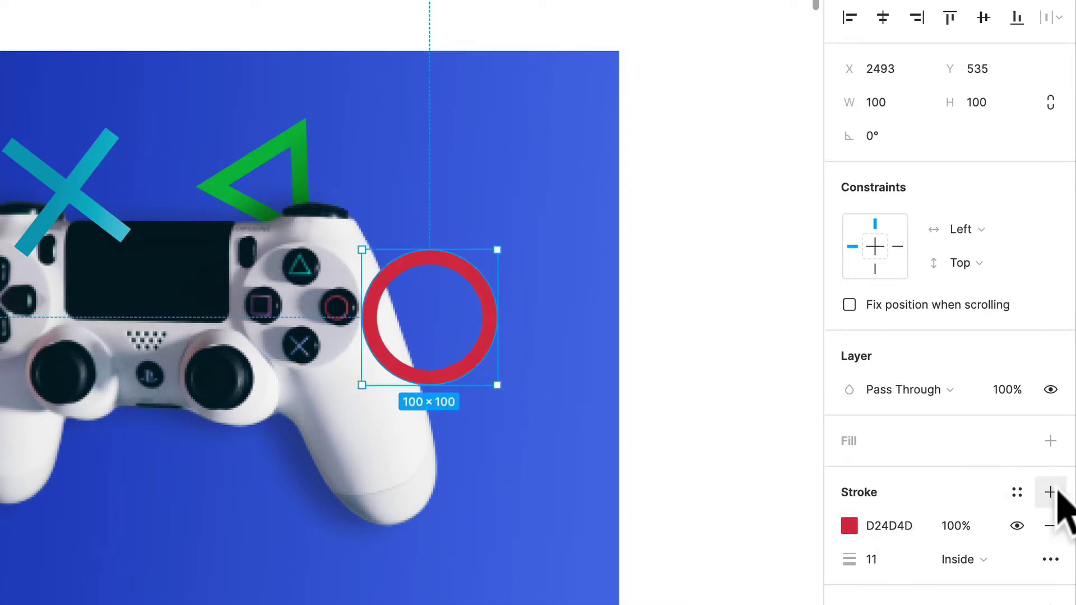
Add a second, linear gradient stroke to the red ring, running horizontally.
left_click(1050, 491)
left_click(849, 525)
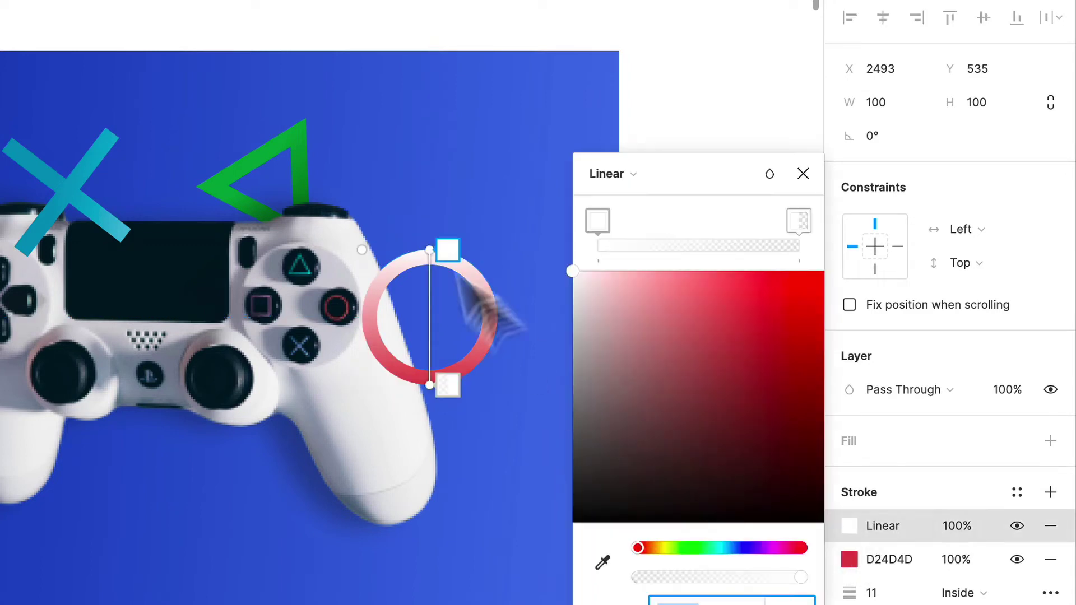
mouse_move(430, 251)
left_mouse_down()
mouse_move(519, 307)
mouse_move(525, 330)
left_mouse_up()
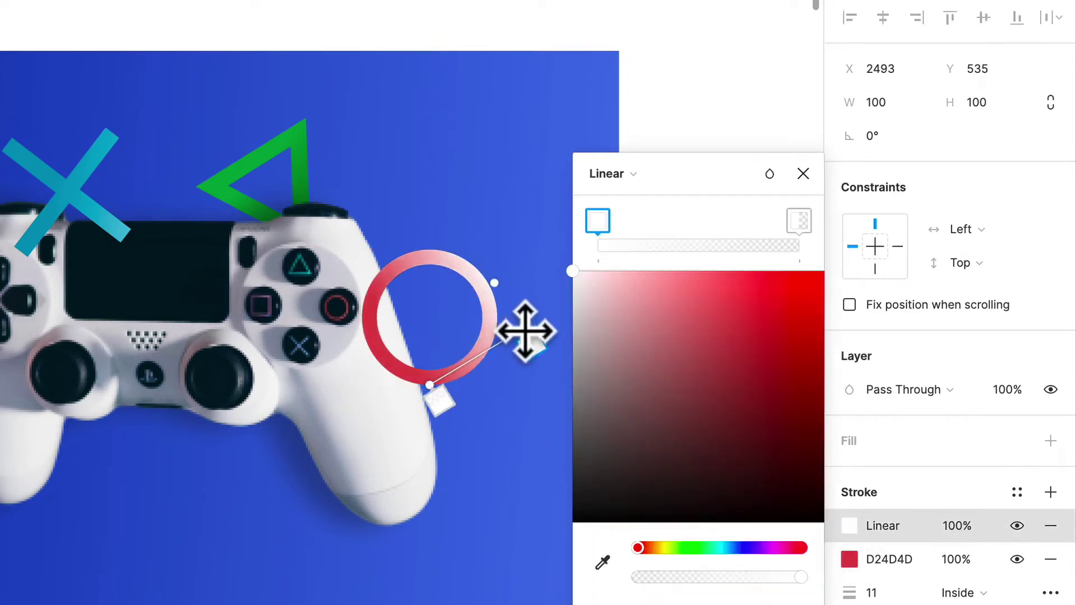
mouse_move(434, 401)
left_mouse_down()
mouse_move(365, 324)
mouse_move(383, 323)
left_mouse_up()
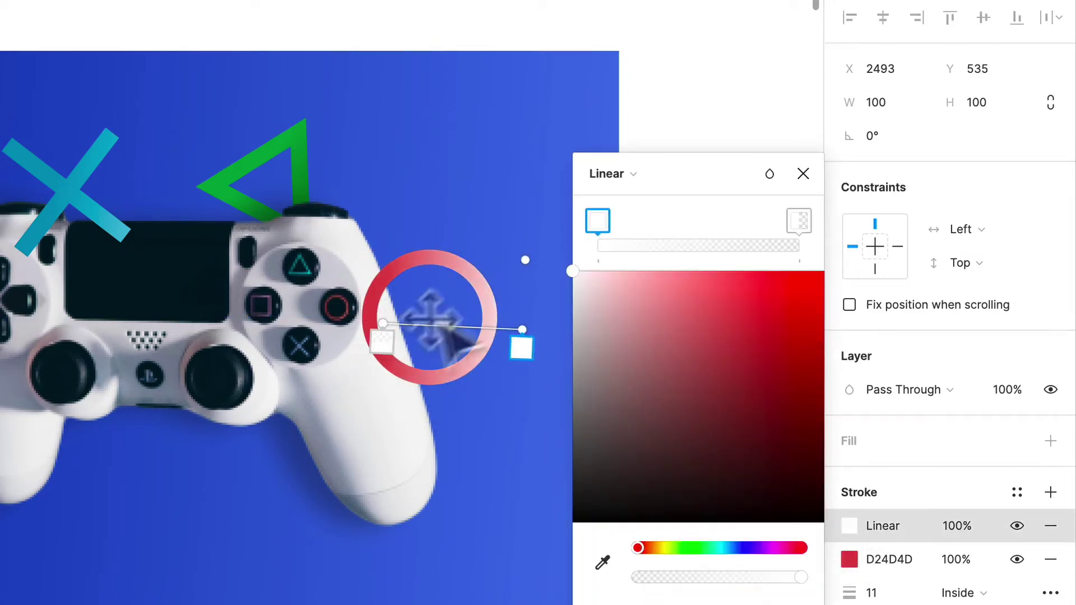
Set the ring's gradient stops to opaque bright red and white.
left_click(604, 558)
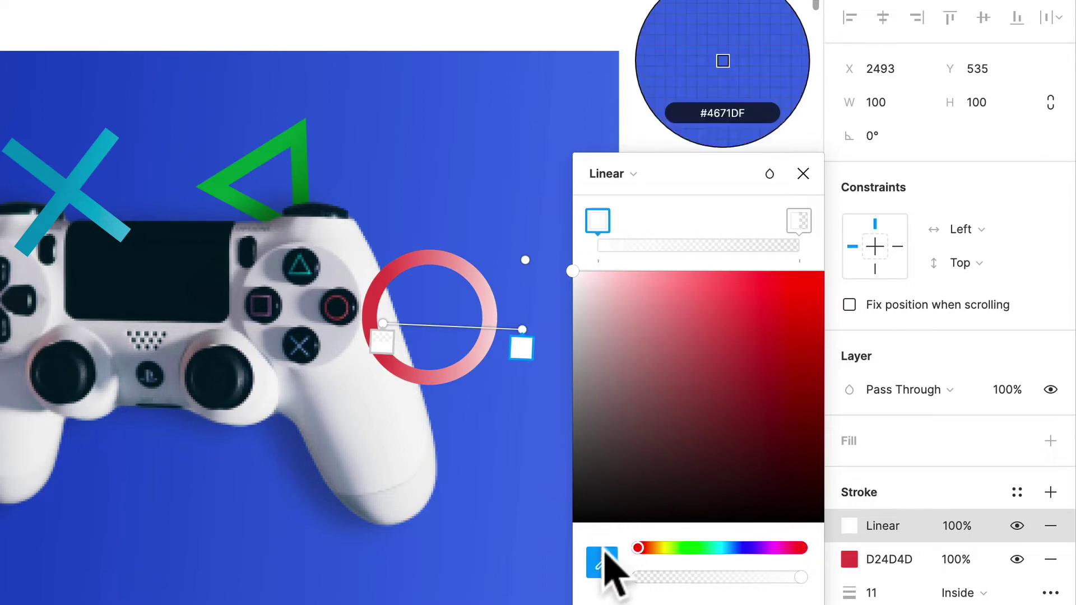
left_click(668, 283)
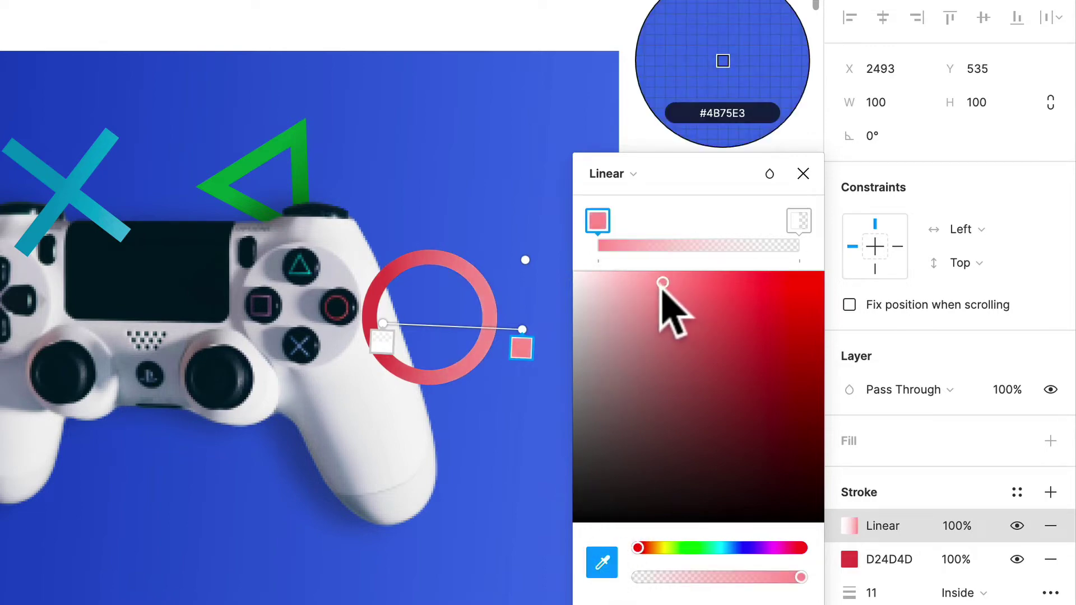
left_click(796, 223)
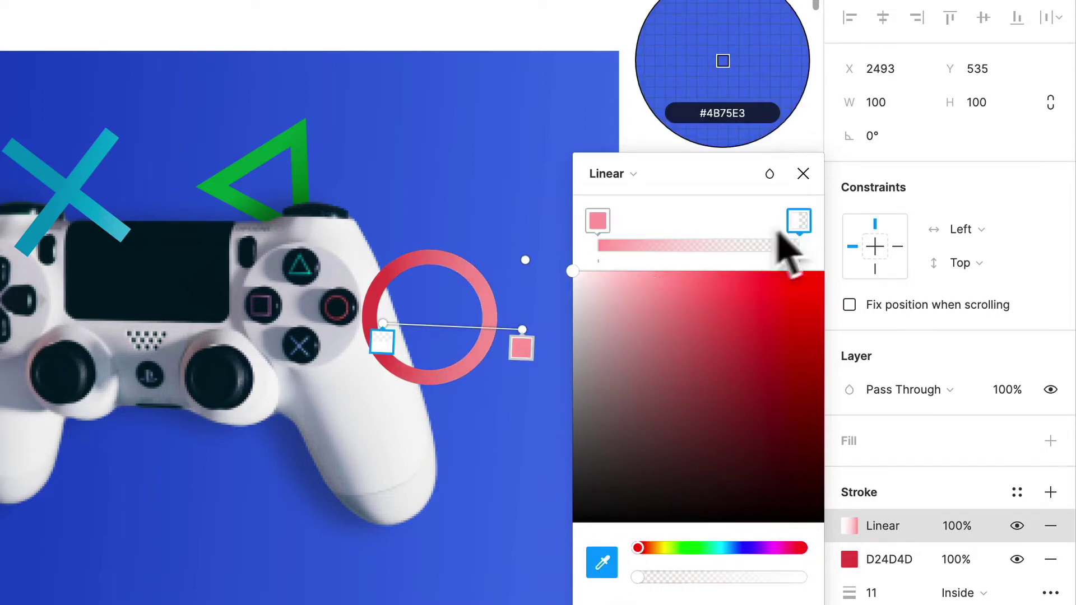
left_click_drag(649, 580, 1013, 582)
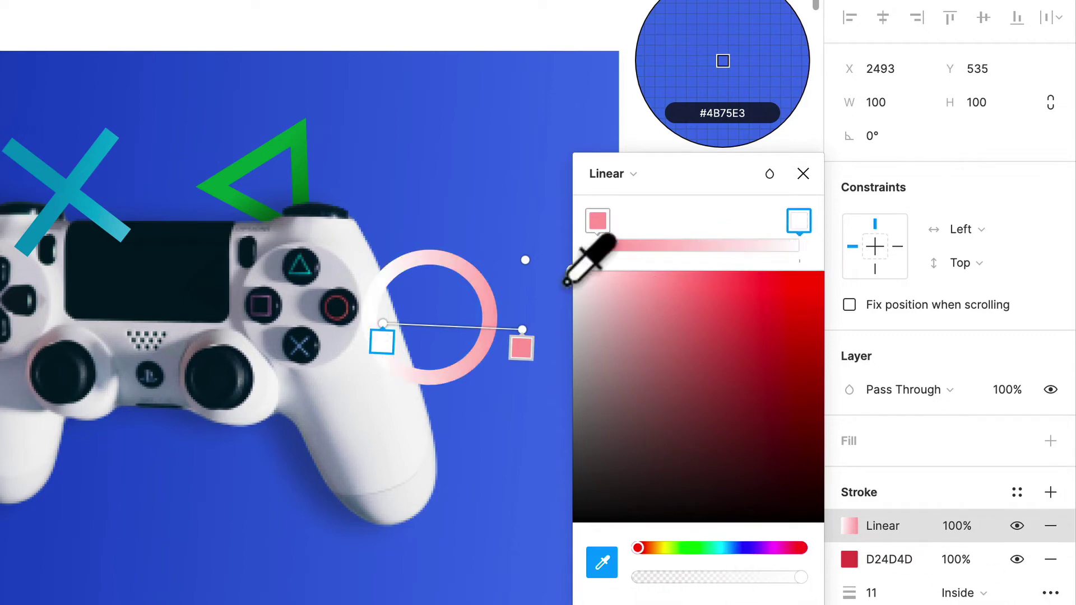
left_click(652, 273)
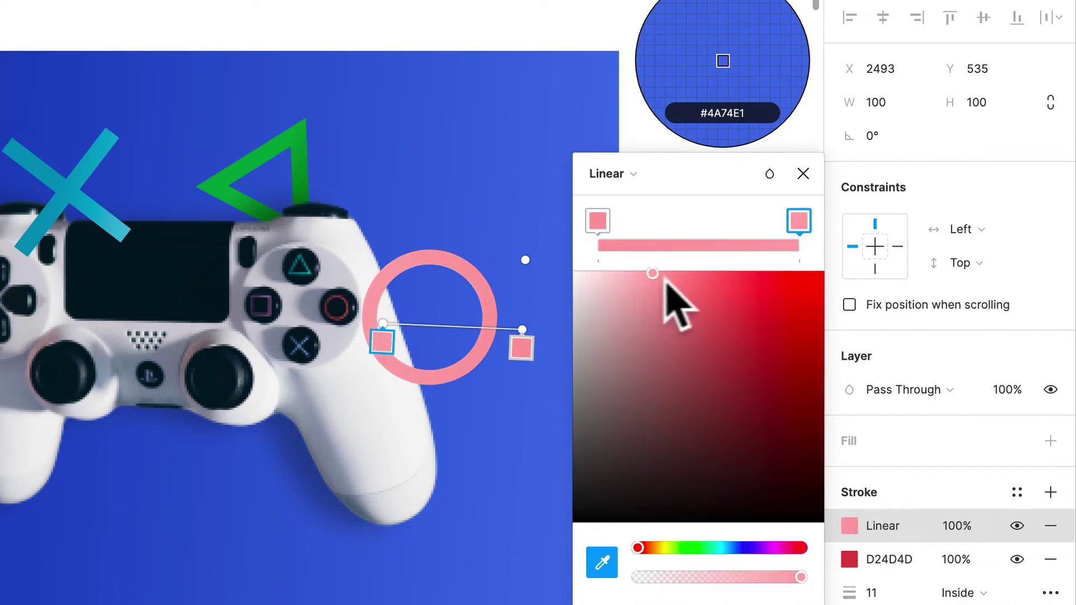
left_click_drag(665, 281, 775, 286)
left_click(712, 297)
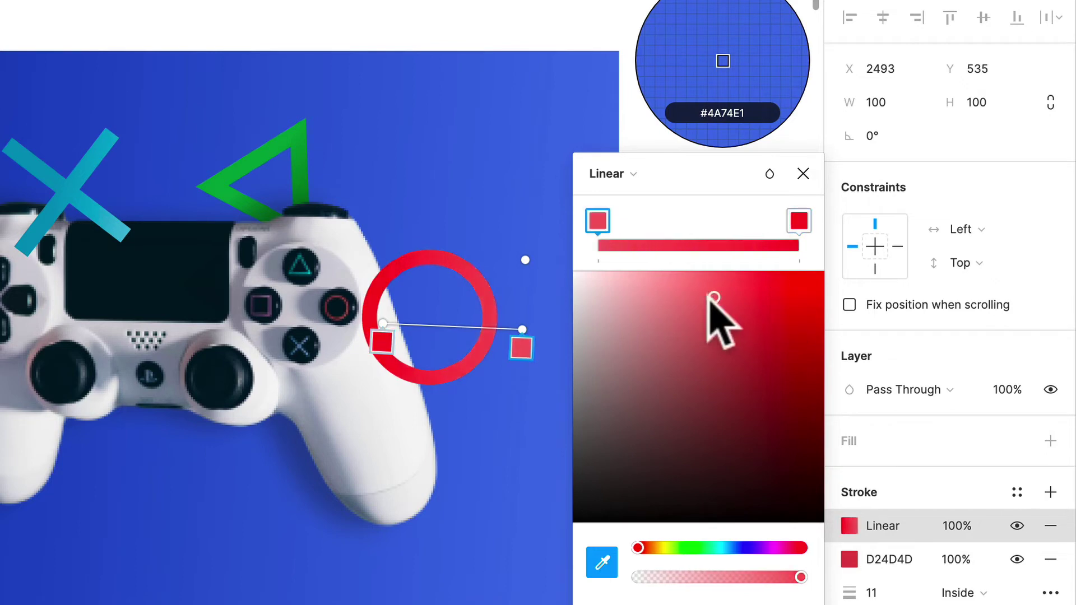
left_click_drag(709, 298, 653, 282)
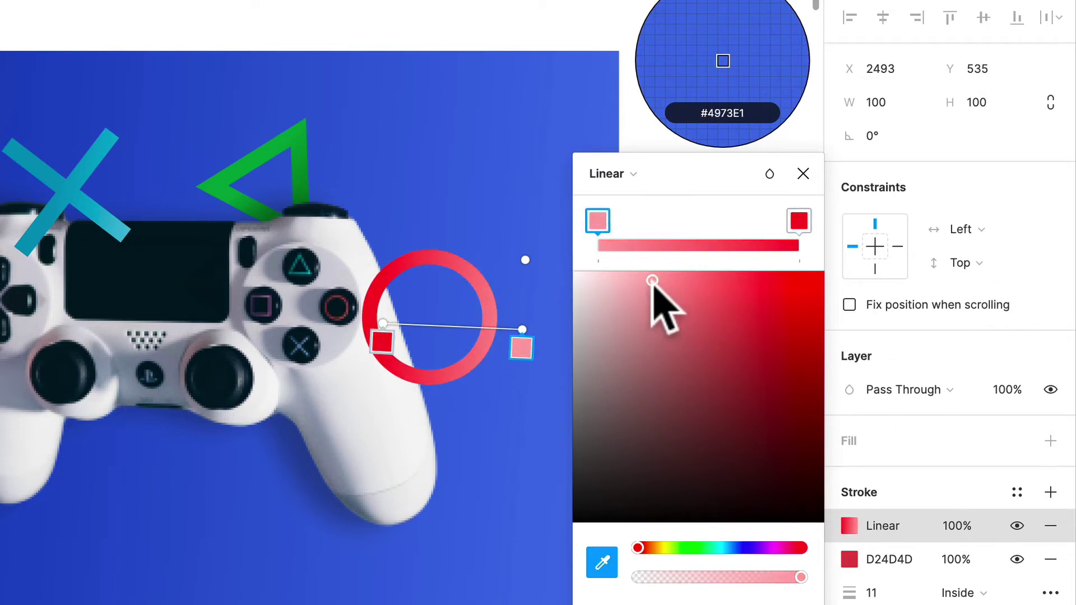
left_click(367, 36)
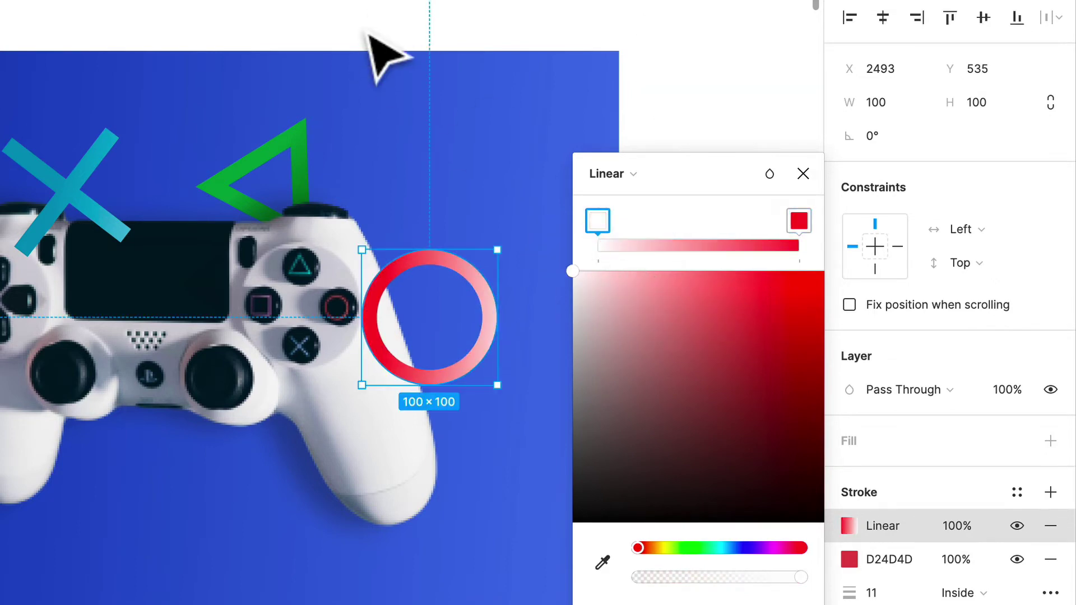
left_click(368, 36)
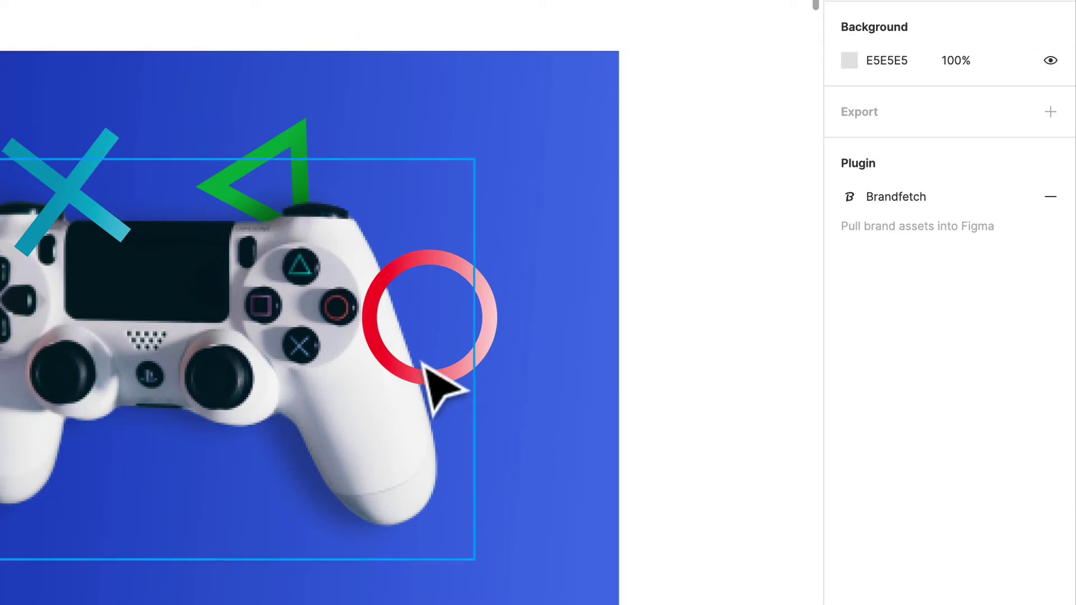
Retune the background frame's gradient: lighter blue start, darker navy end.
scroll(439, 385, "down", 6)
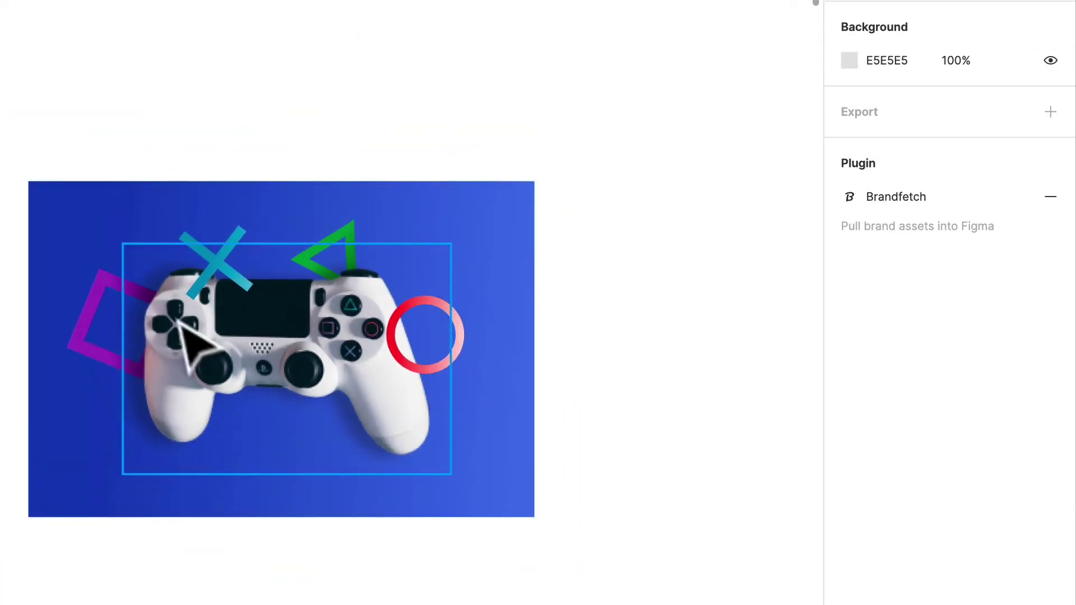
left_click(72, 233)
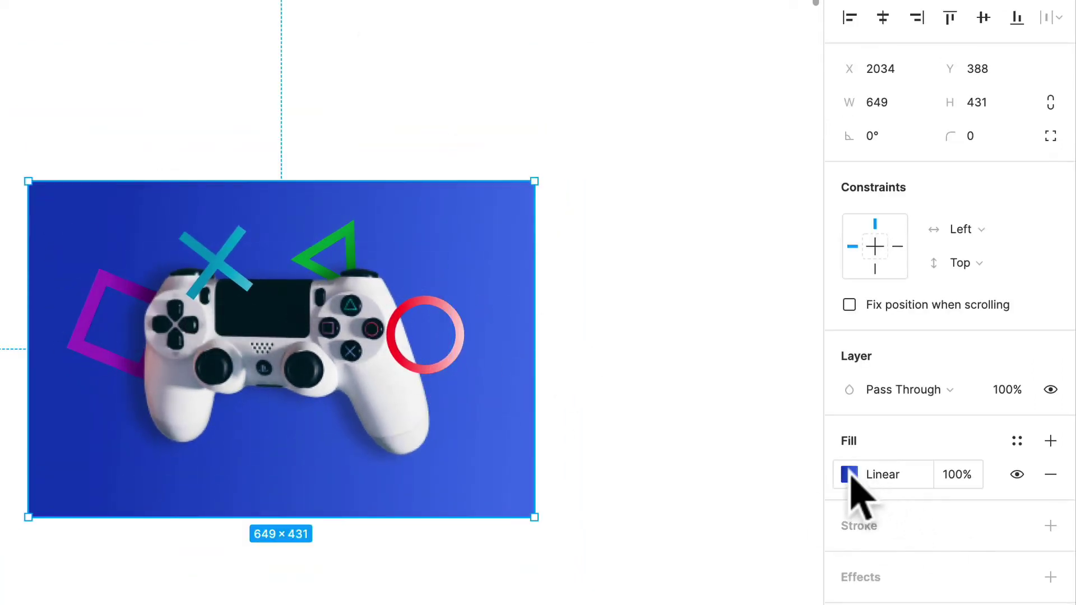
left_click(849, 475)
mouse_move(740, 298)
left_mouse_down()
mouse_move(704, 288)
mouse_move(726, 296)
left_mouse_up()
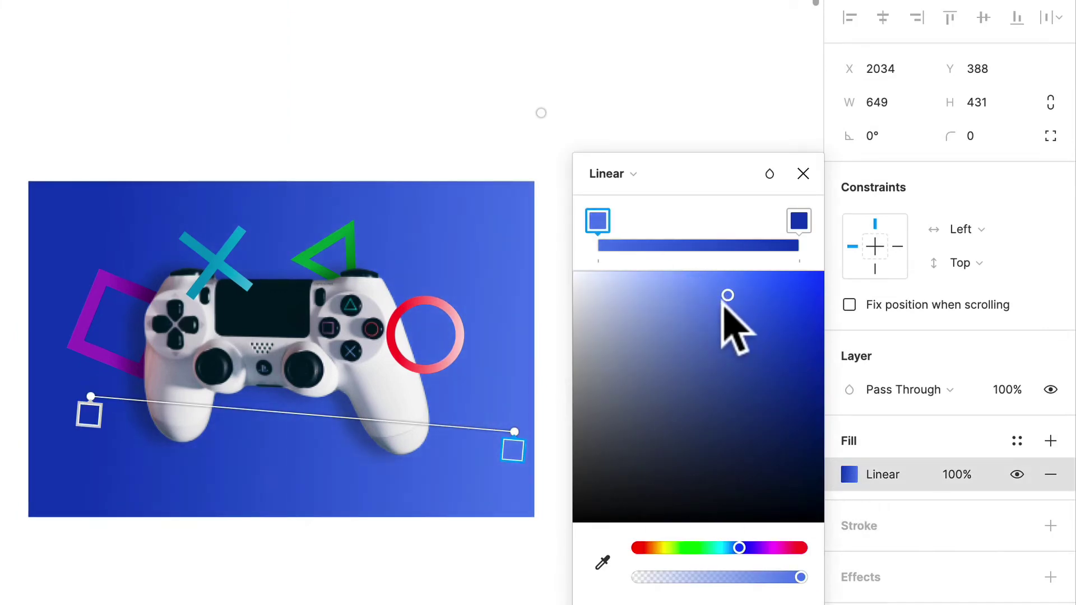
left_click(798, 220)
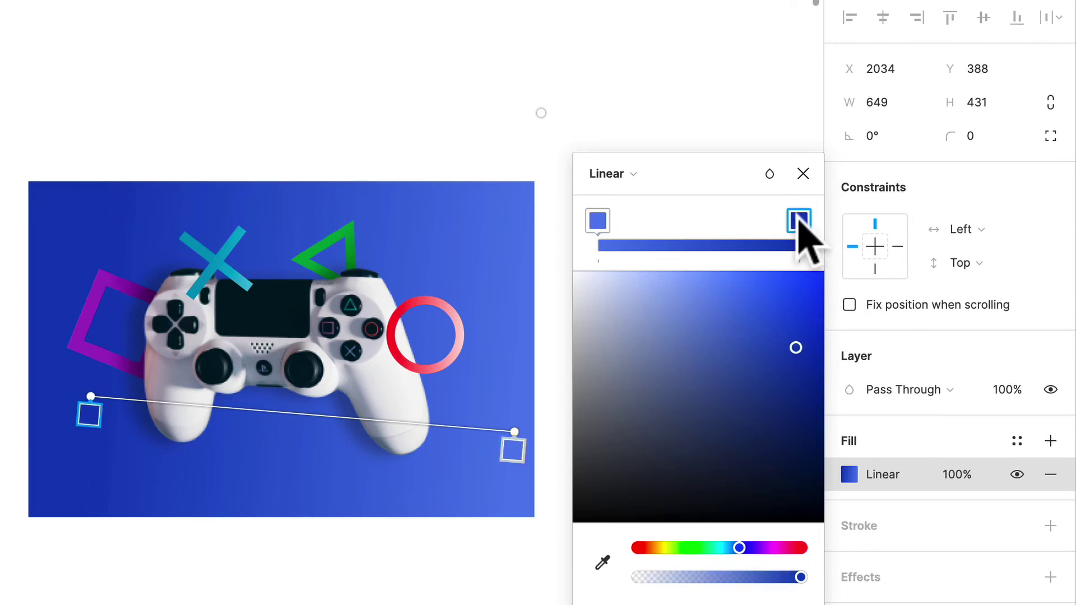
mouse_move(795, 349)
left_mouse_down()
mouse_move(724, 366)
mouse_move(734, 380)
mouse_move(780, 361)
left_mouse_up()
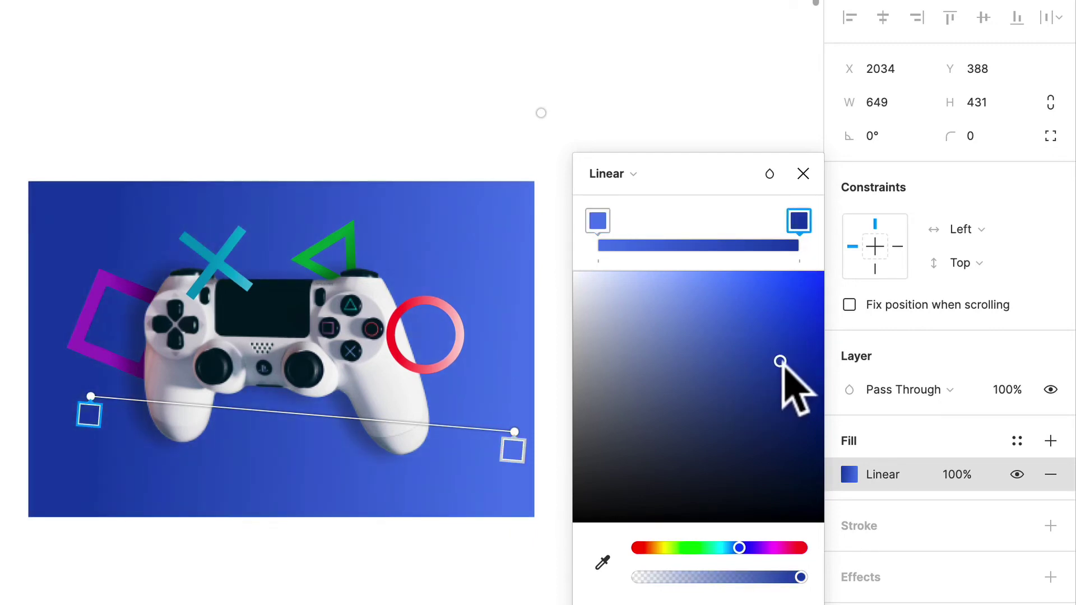